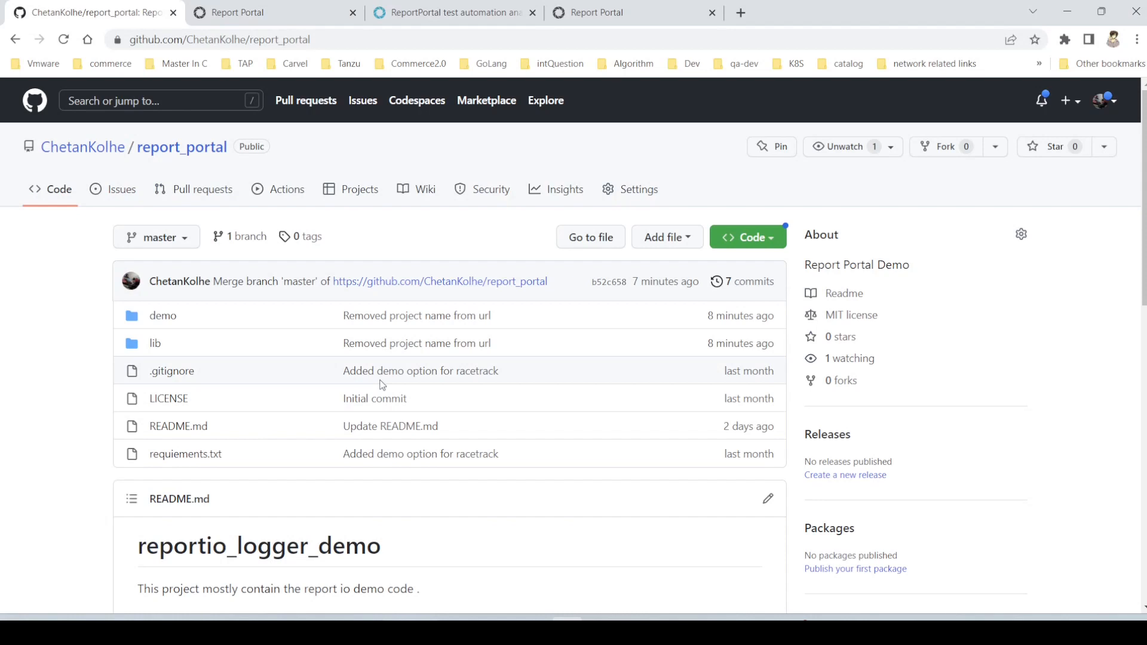
- Review the report_portal repository page on GitHub, including its URL and the setup instructions in the README
scroll(540, 510, down, 8)
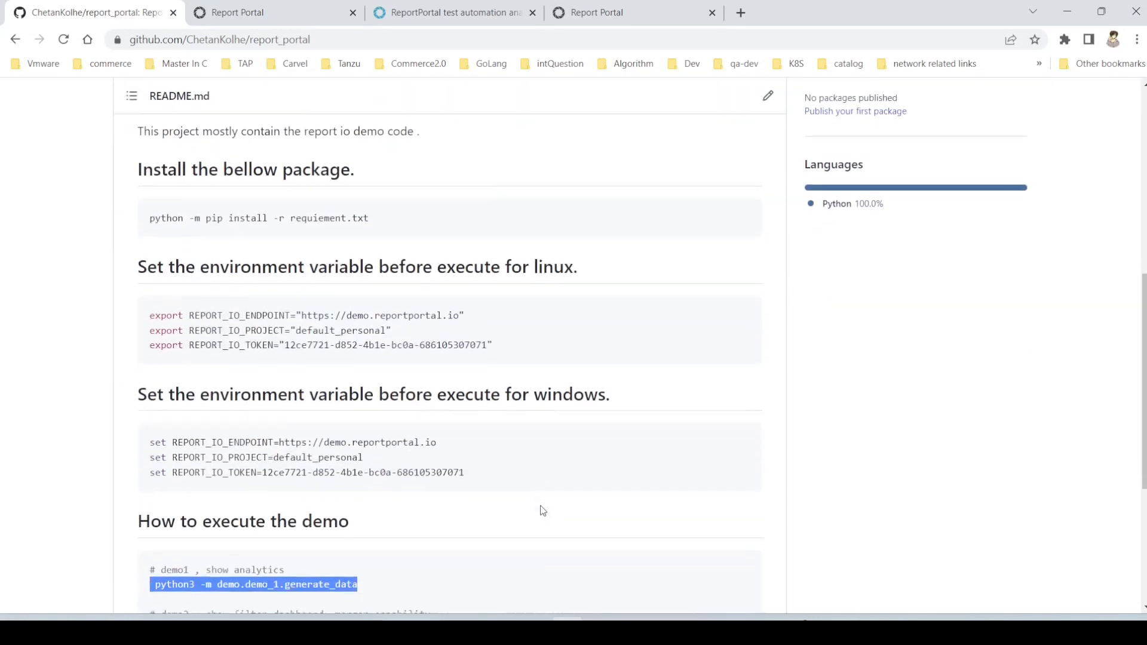
scroll(543, 510, up, 8)
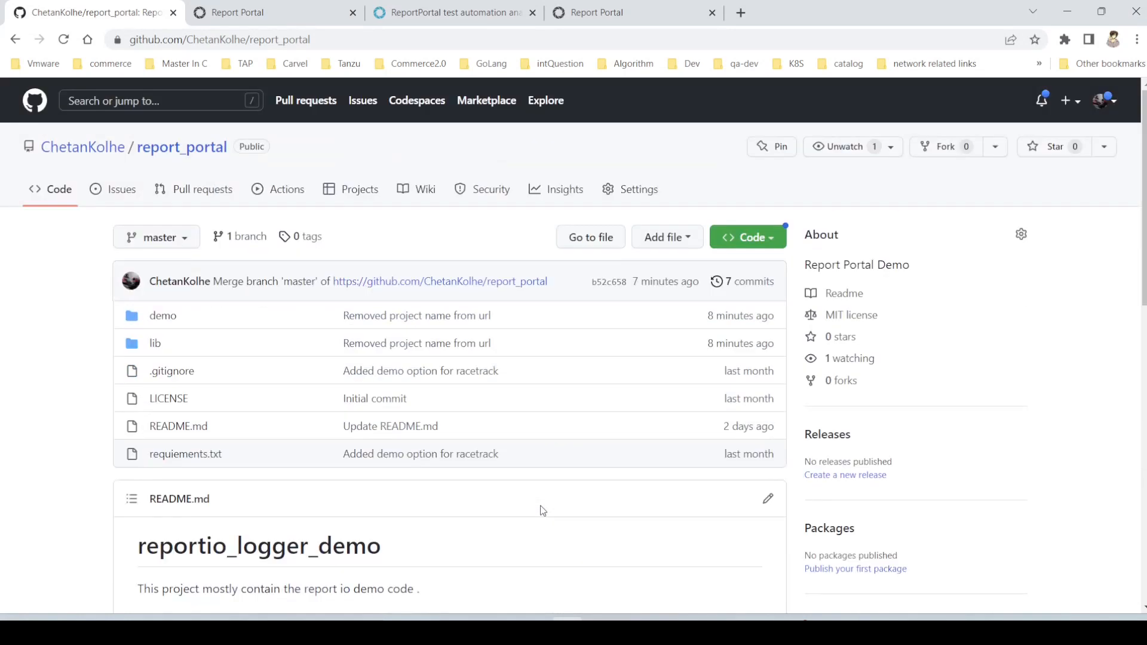
double_click(300, 45)
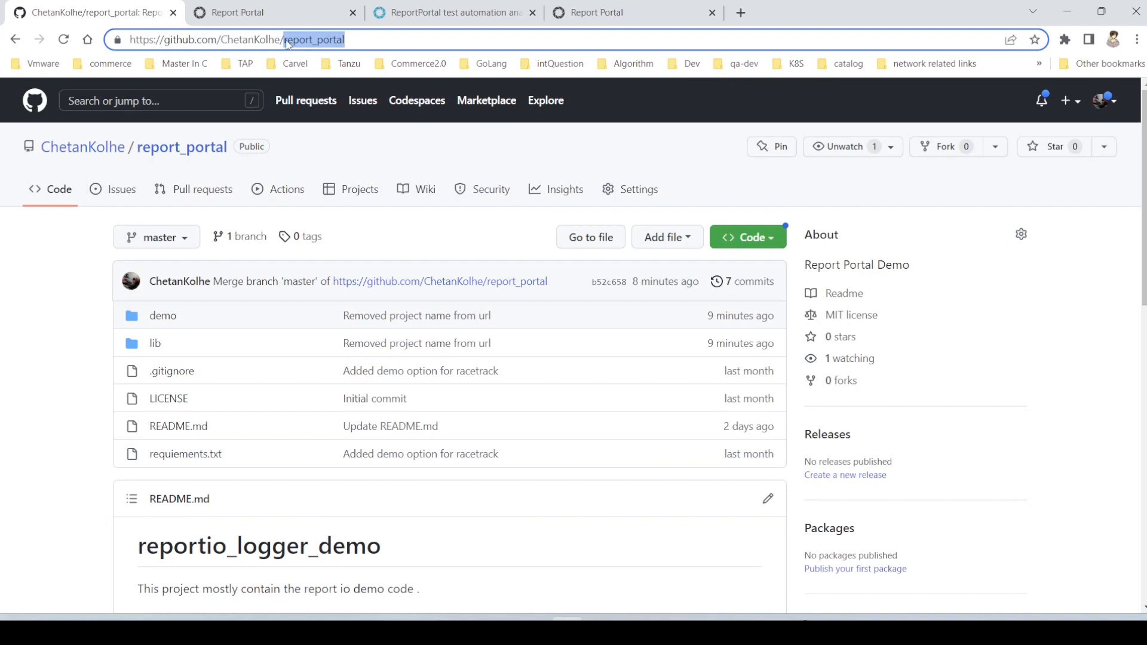
key(shift+Home)
scroll(402, 289, down, 5)
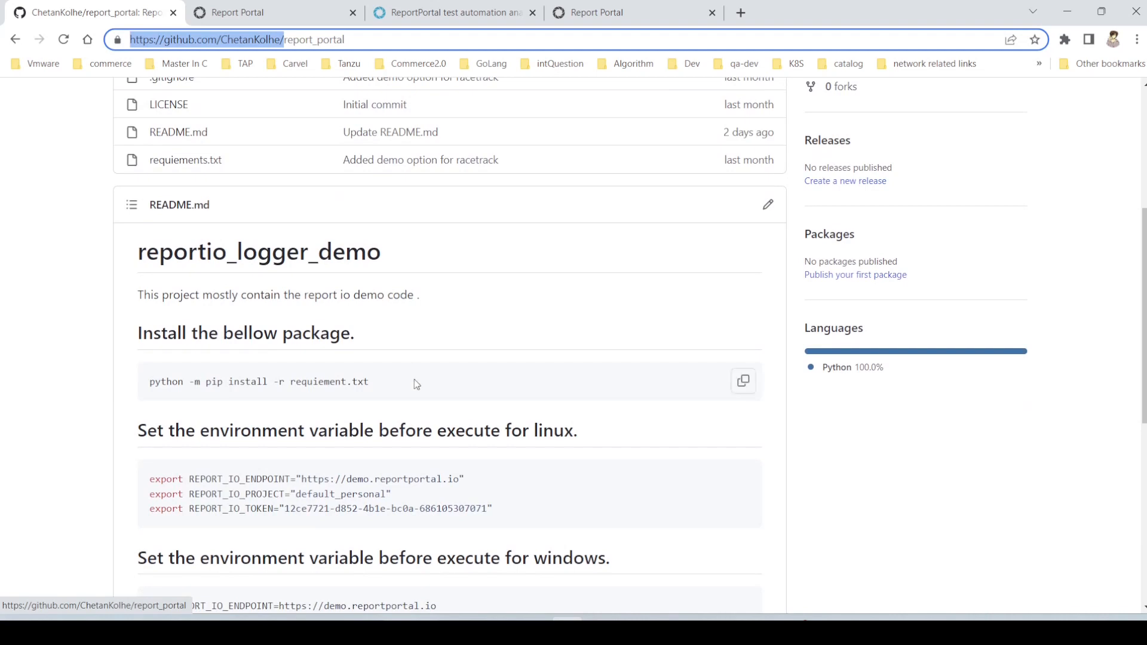
- Switch to PyCharm, close the Local (2) terminal session and collapse the demo folder in the project tree
click(621, 616)
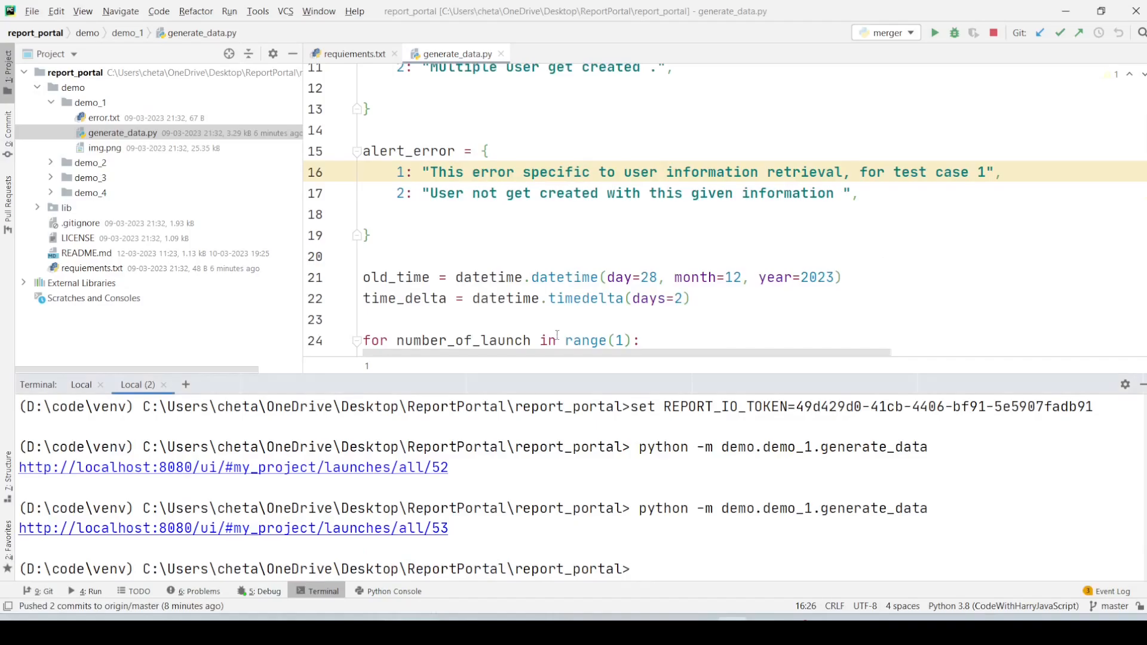
click(164, 385)
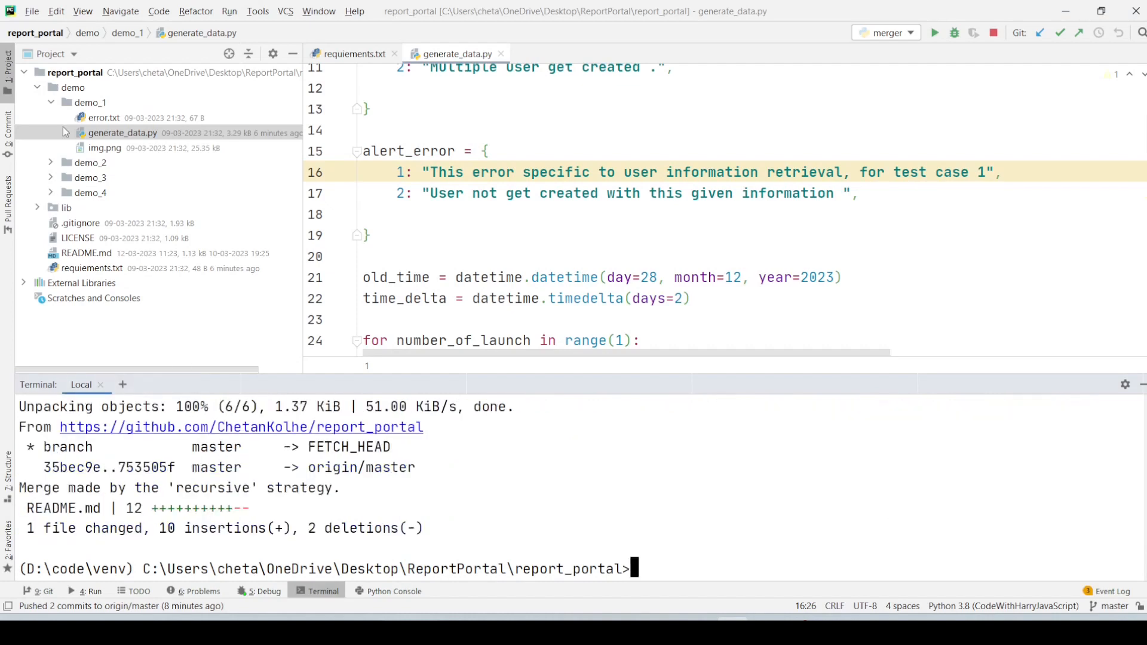
click(51, 102)
click(37, 89)
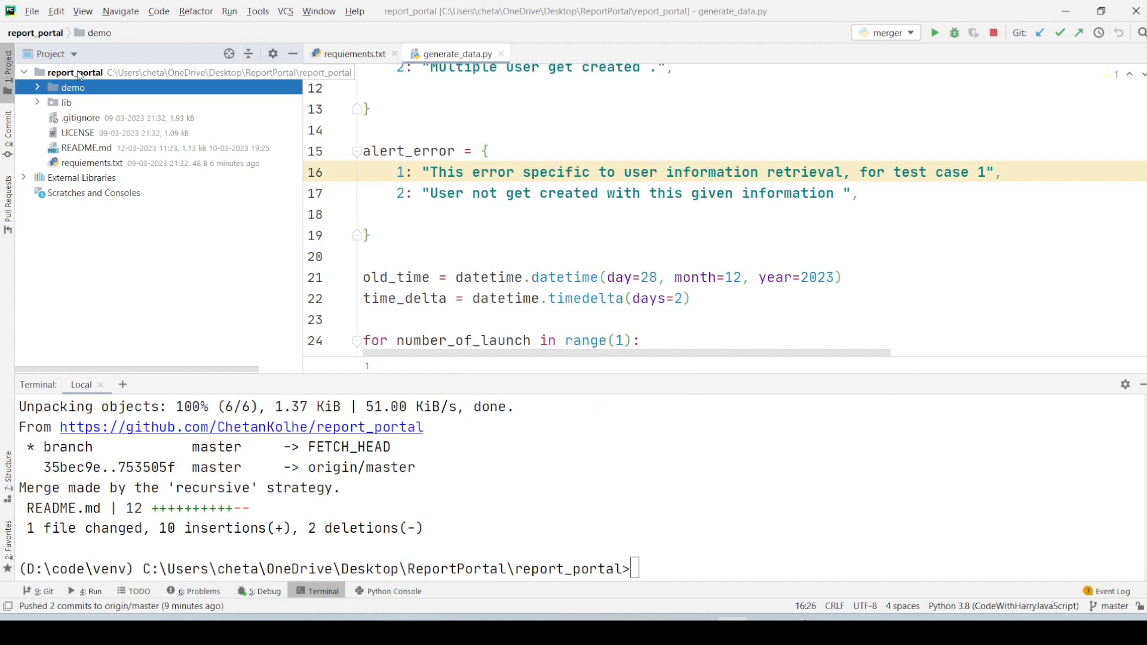
- Open requiements.txt to examine the required packages, and expand the demo folder to show its subfolders
double_click(141, 165)
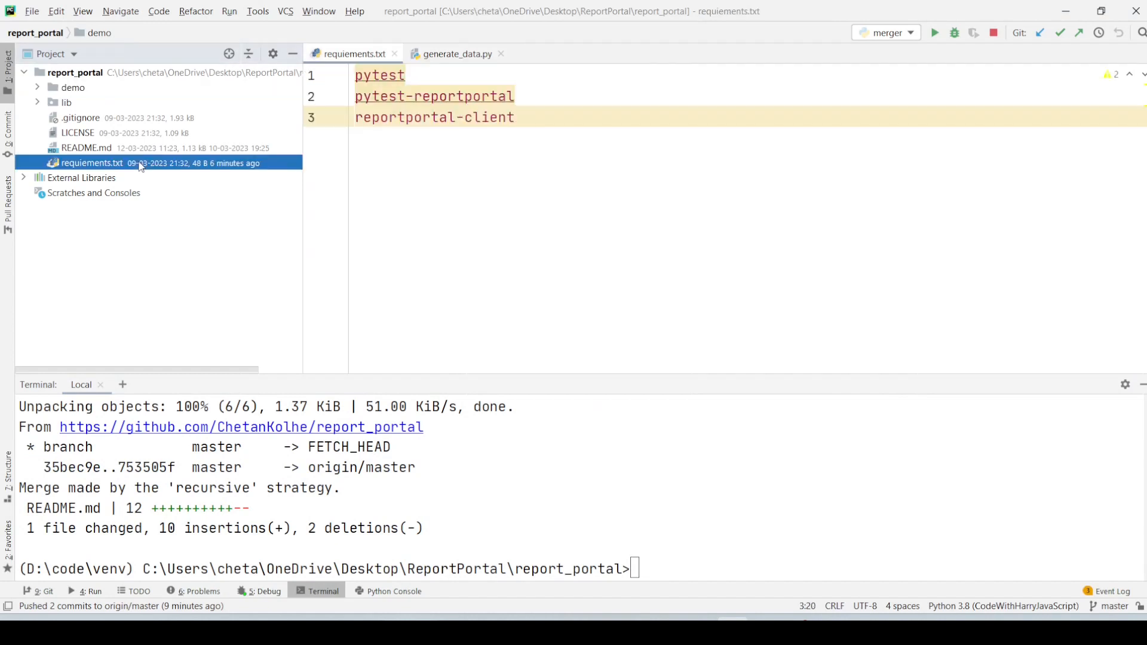
double_click(398, 117)
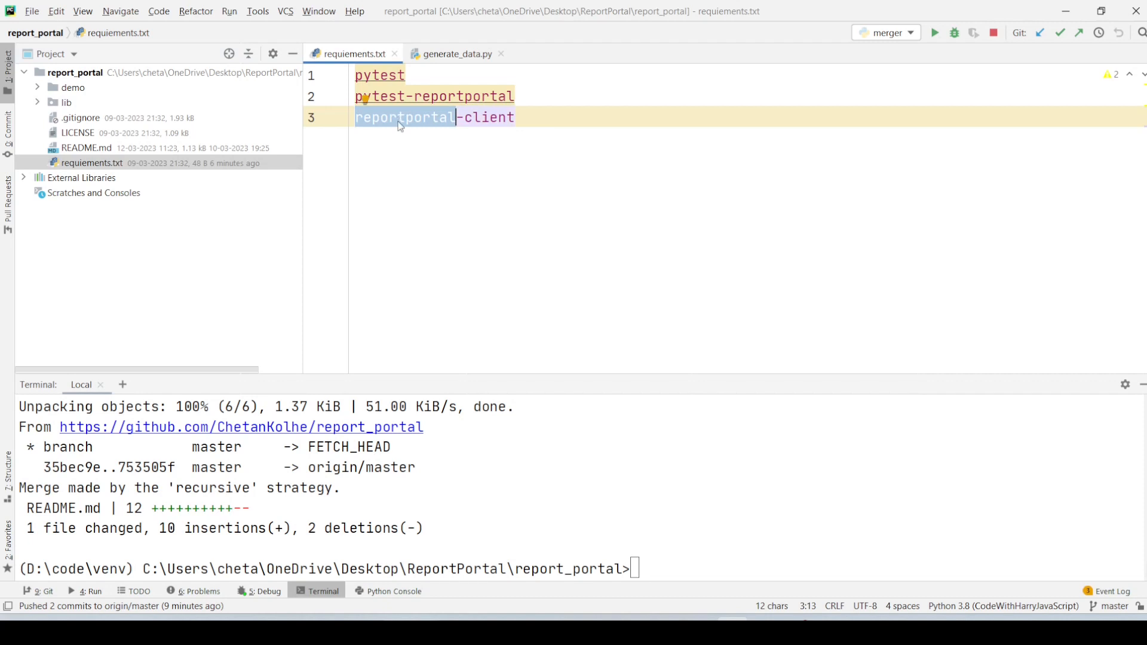
triple_click(379, 75)
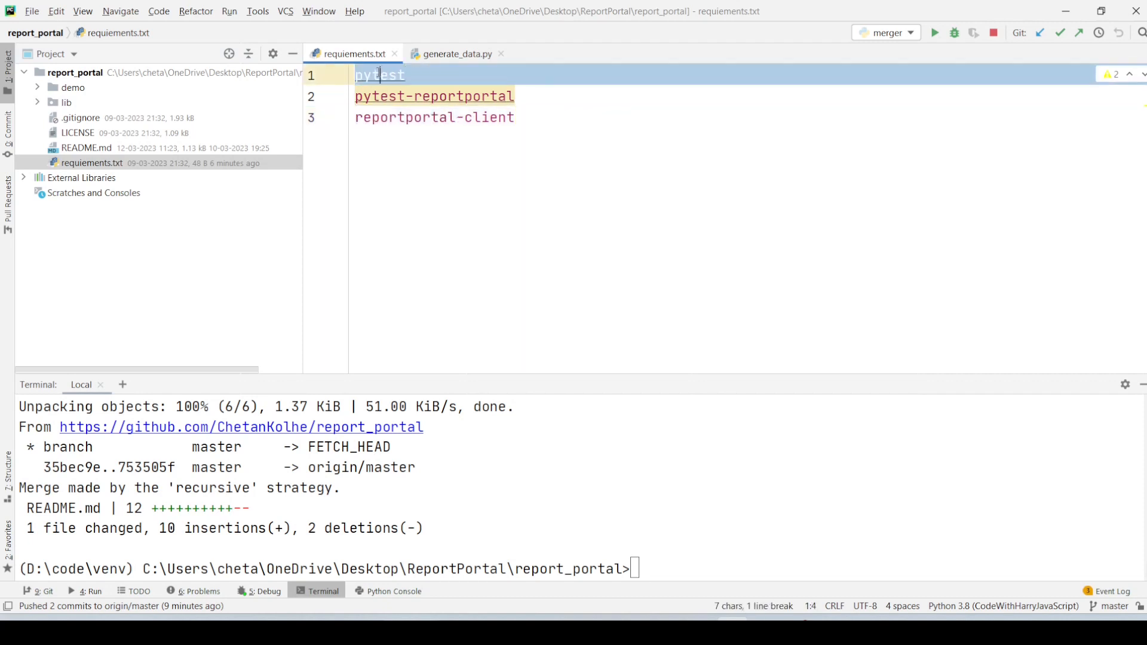
click(37, 87)
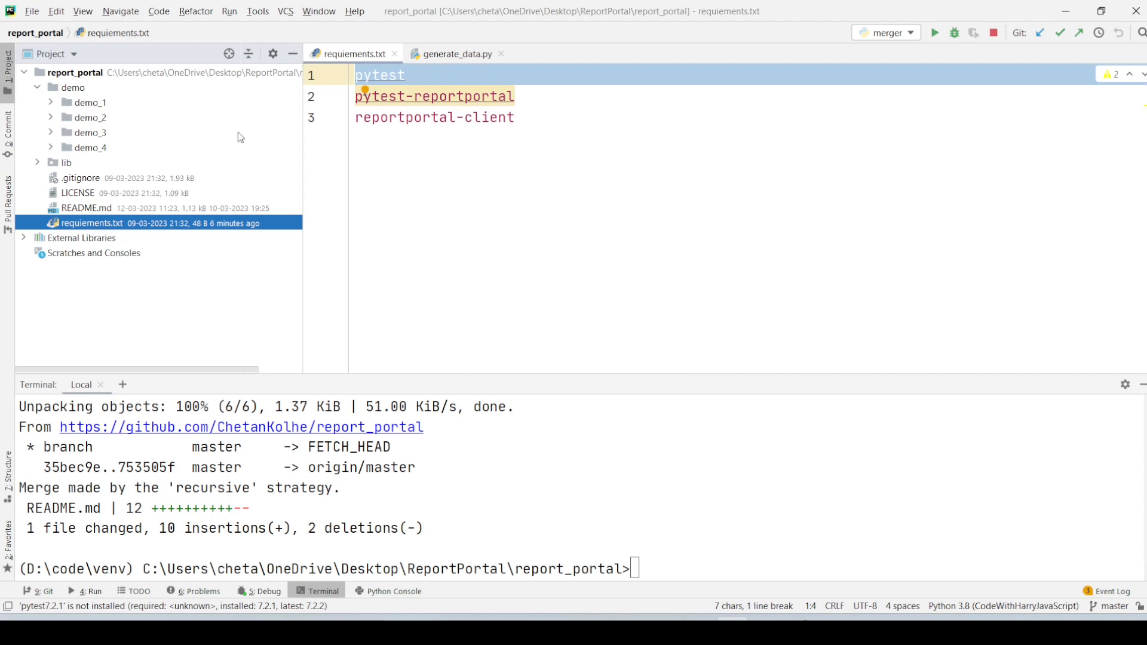
click(463, 136)
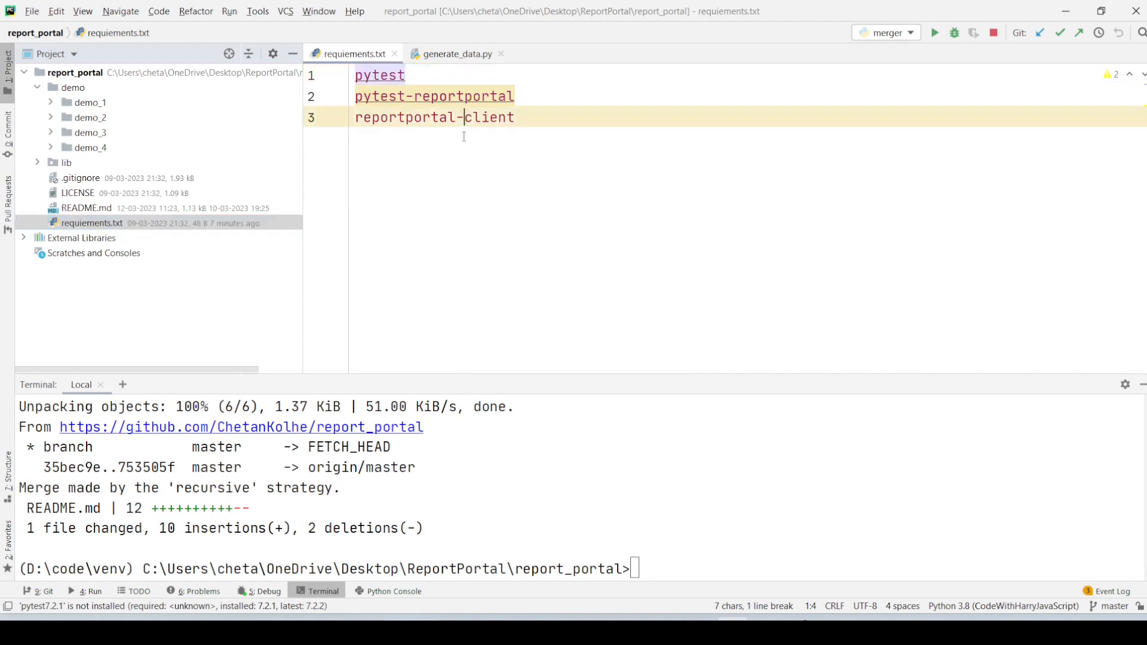
triple_click(464, 137)
- Try to install the project's dependencies from the terminal with python -m pip install requiements.txt
click(551, 514)
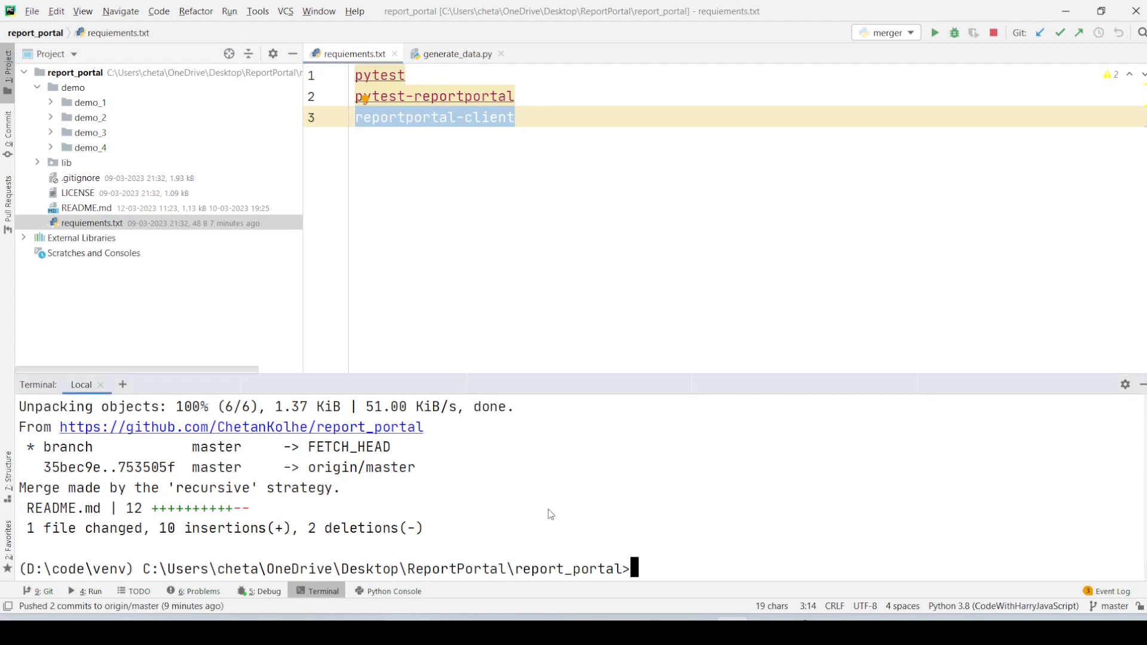
text(python -m p)
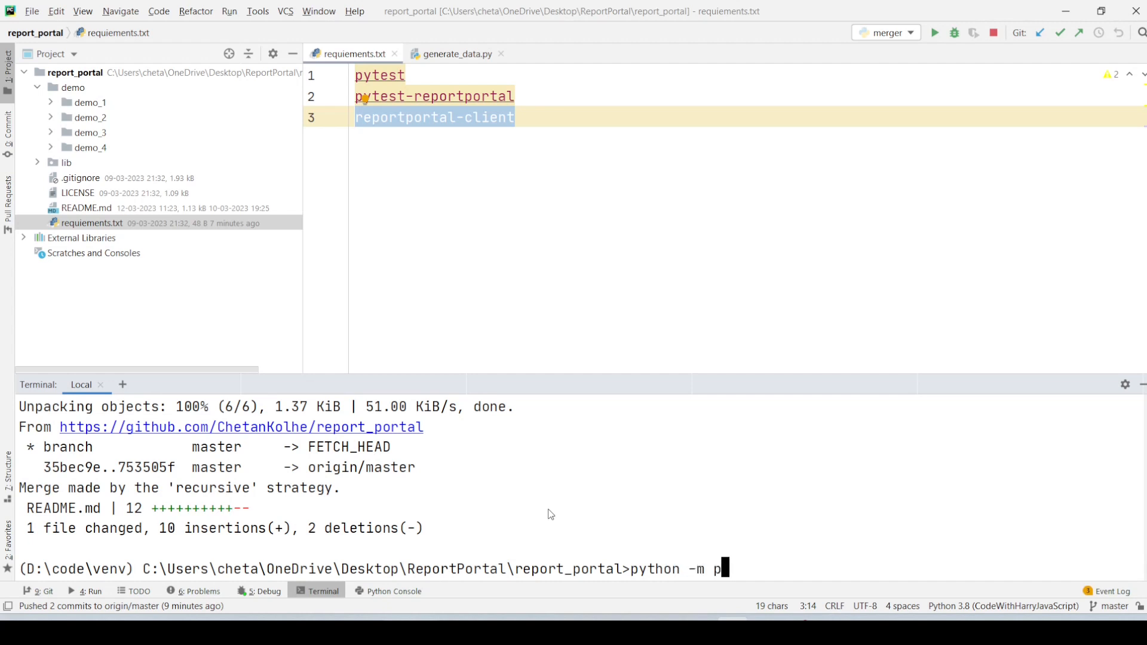
text(ip install README.md)
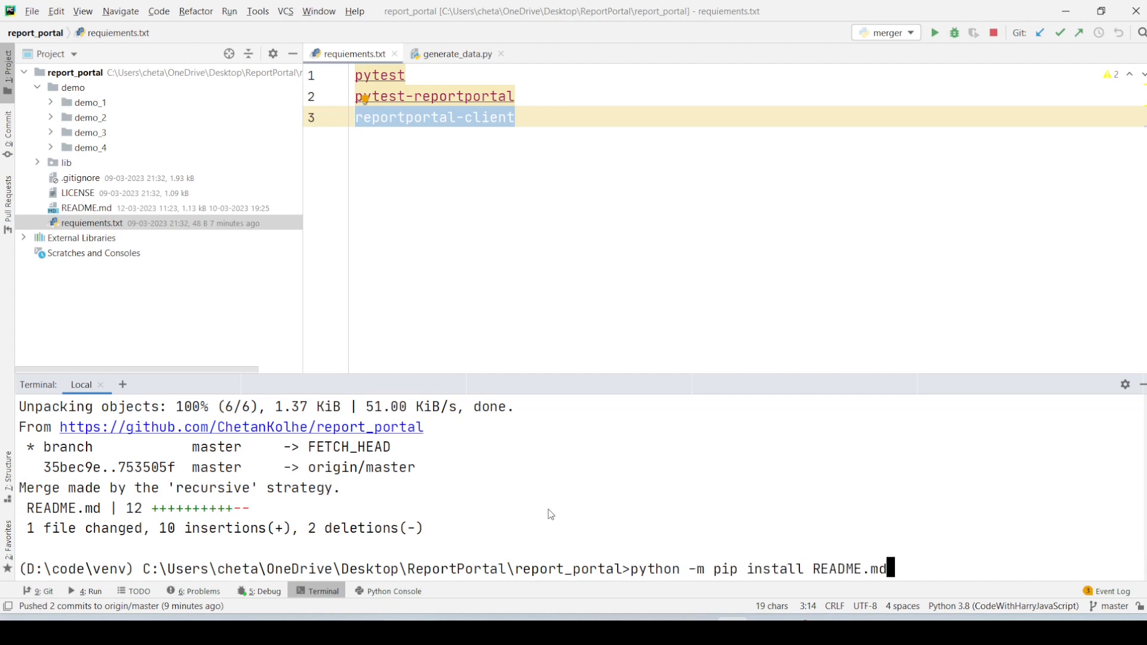
key(Tab)
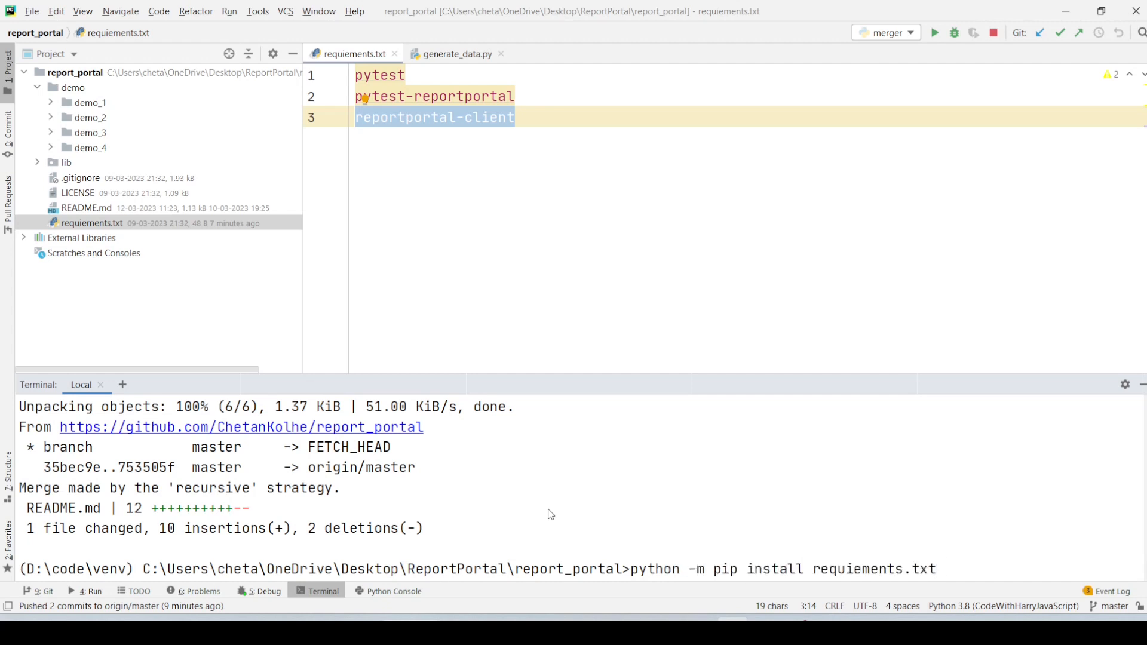
key(Return)
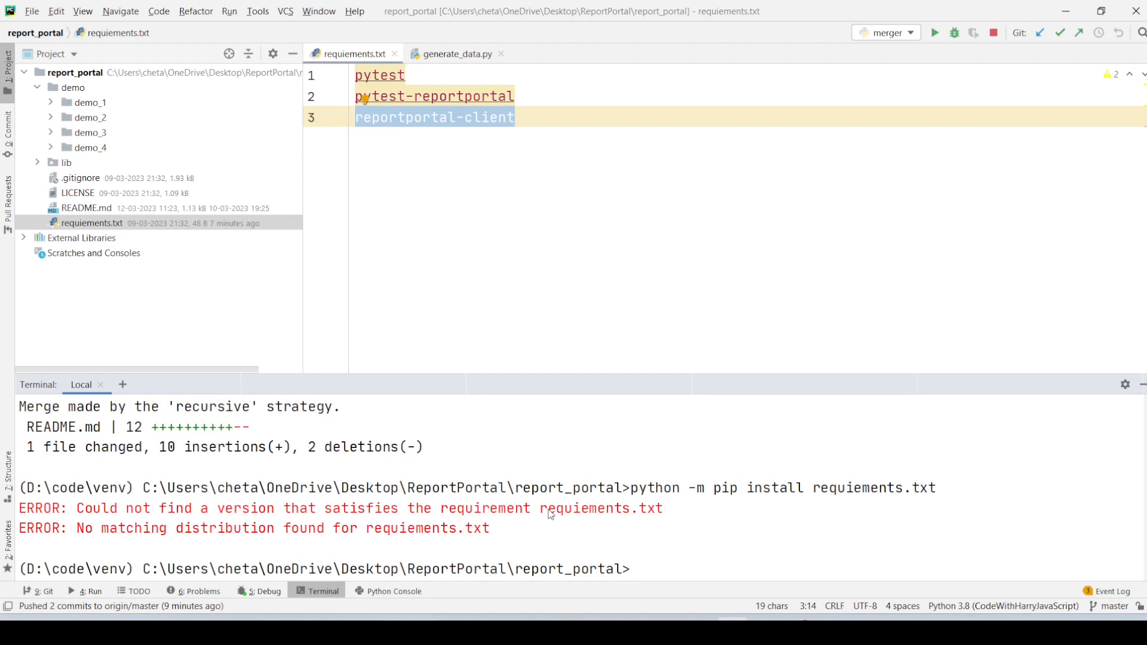
- Rerun the pip install command with the -r option added before requiements.txt
key(Up)
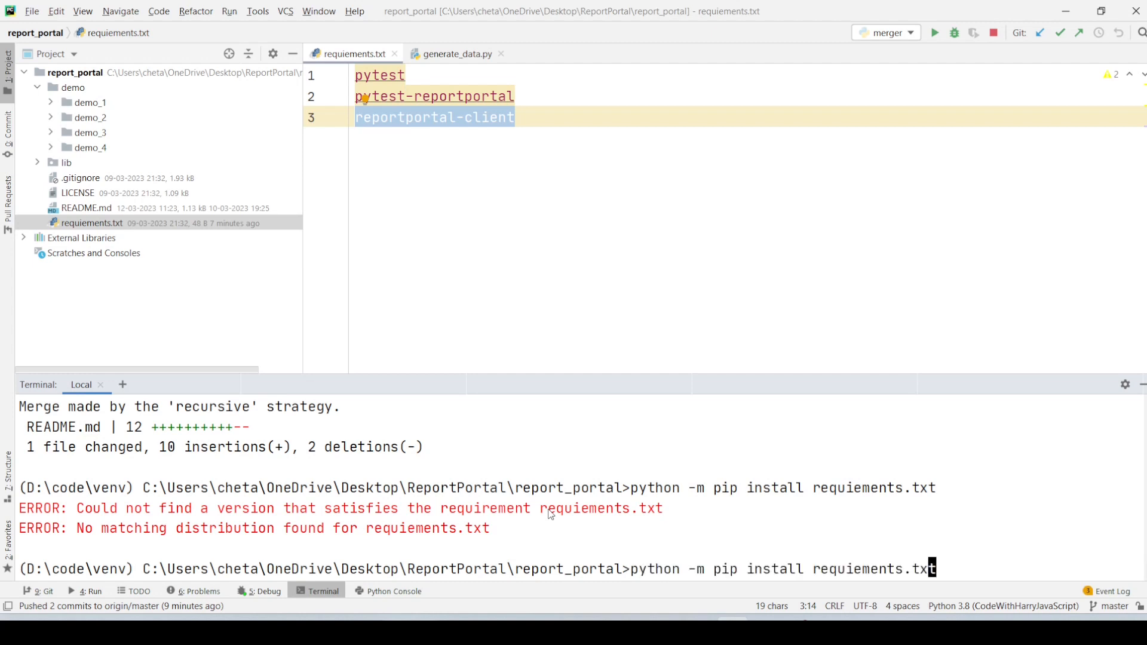
key(Left)
key(Left)
key(Left)
key(Left)
key(Left)
key(Left)
key(Left)
key(Left)
key(Left)
key(Left)
key(Left)
key(Left)
key(Left)
key(Left)
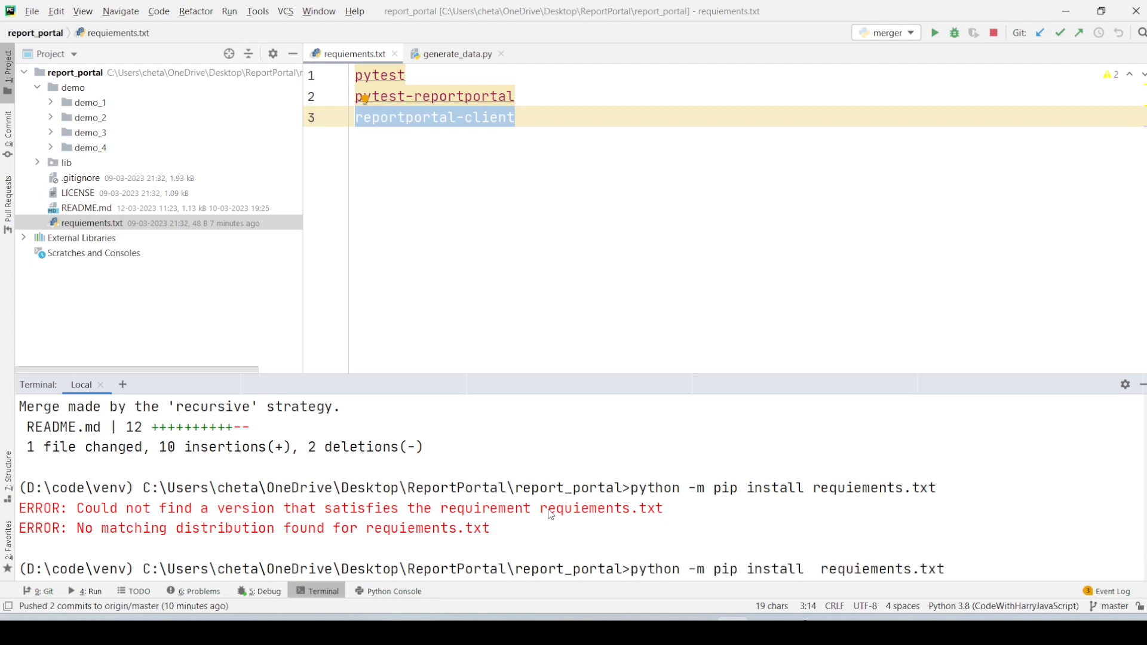
text(-r)
key(Return)
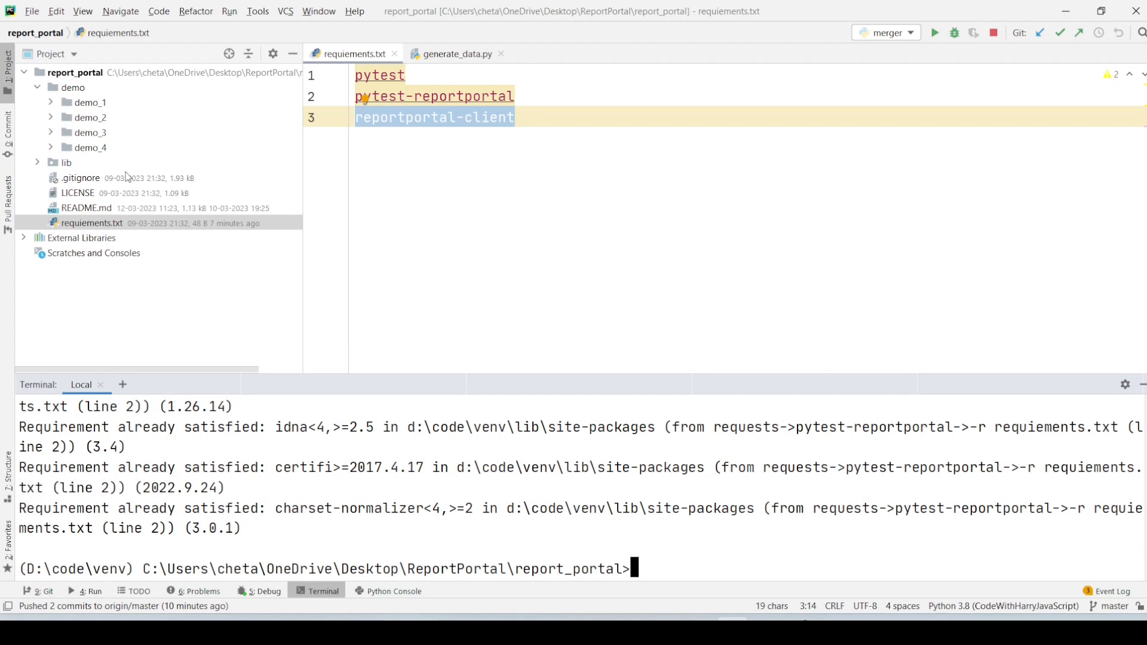
- Switch to the README in the browser and copy the block of environment variable commands for Windows
key(alt+Tab)
scroll(282, 377, down, 3)
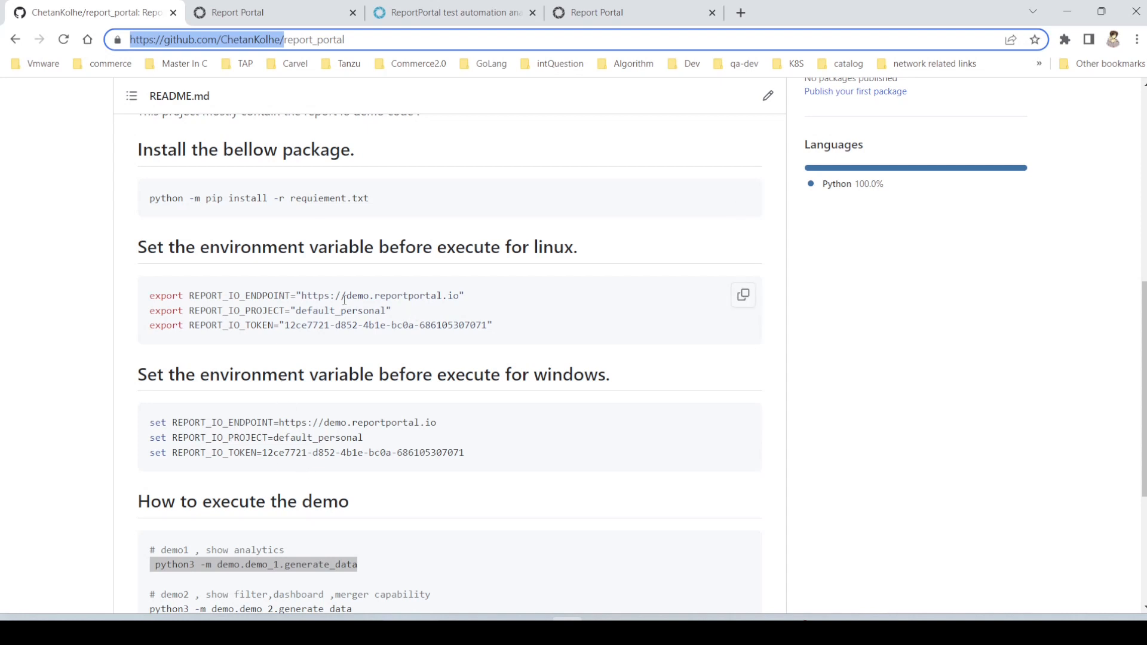
double_click(319, 326)
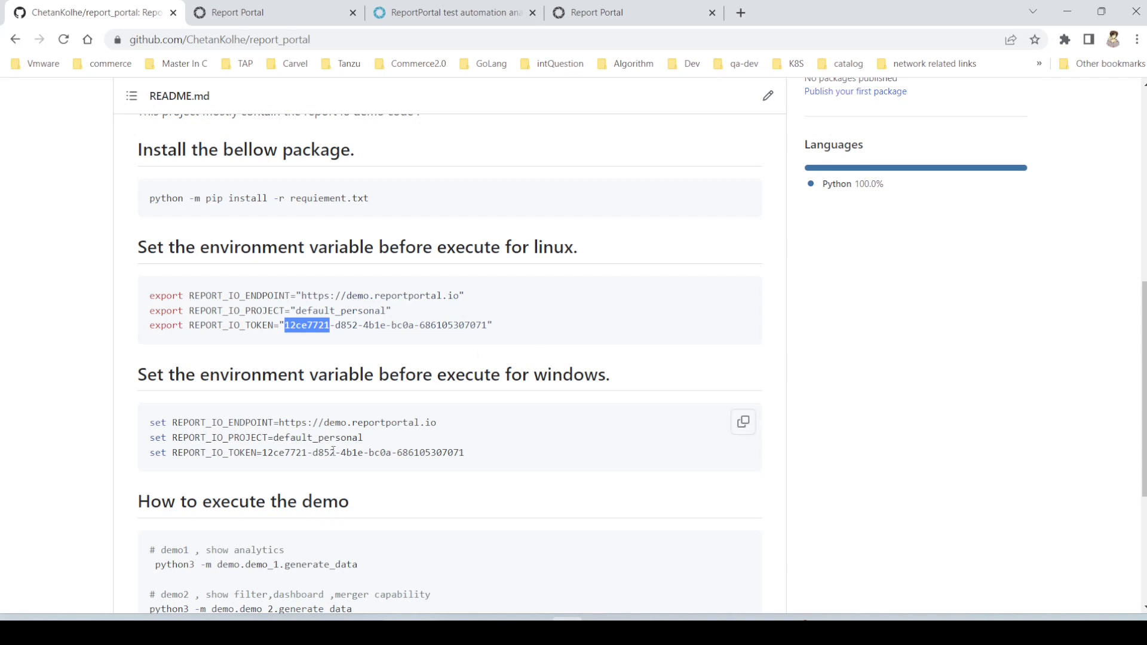
click(742, 428)
- Switch to Notepad++ and paste the copied REPORT_IO commands, including the access token, below the existing ones, separated by a blank line
key(alt+Tab)
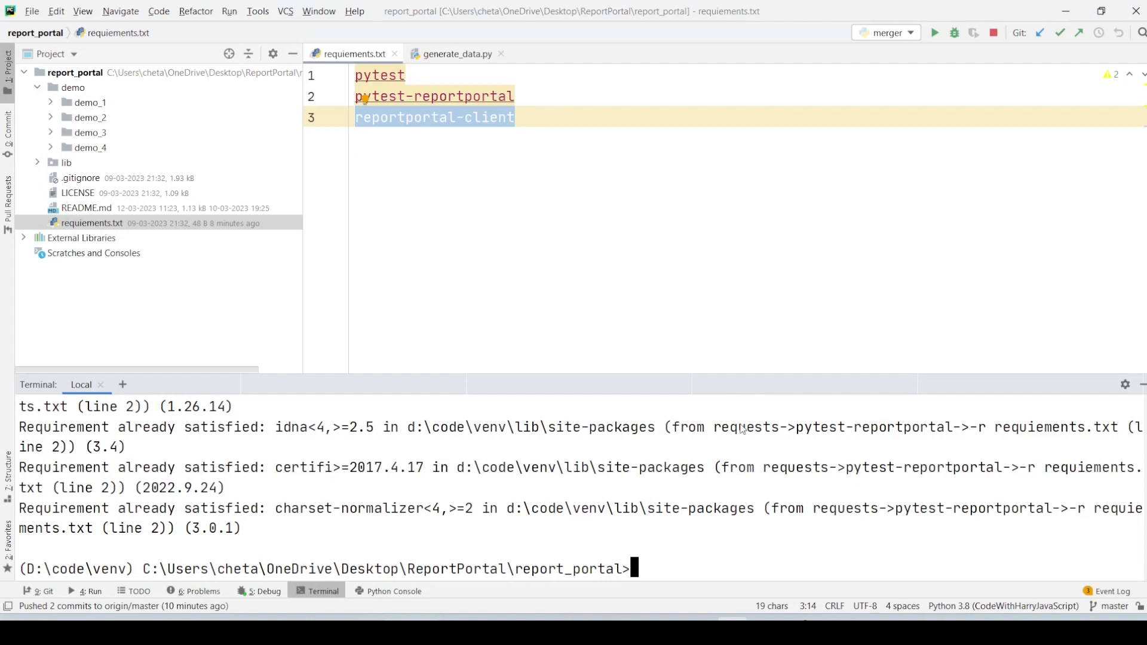
key(alt+Tab)
key(alt+Tab)
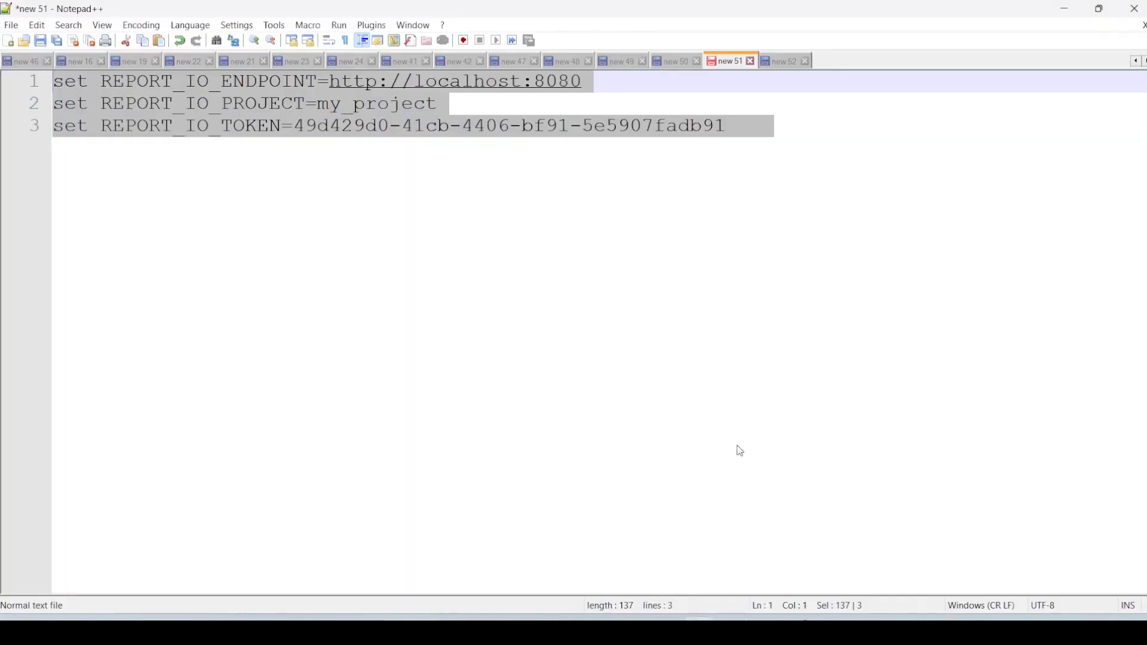
click(822, 146)
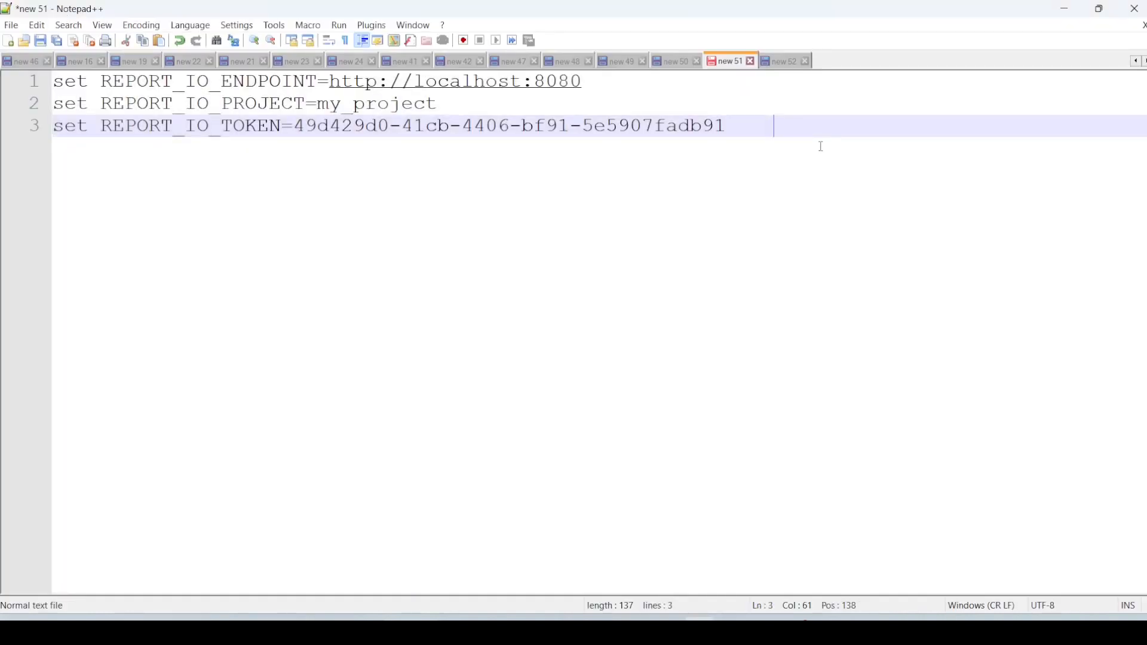
key(Return)
key(Return)
key(ctrl+v)
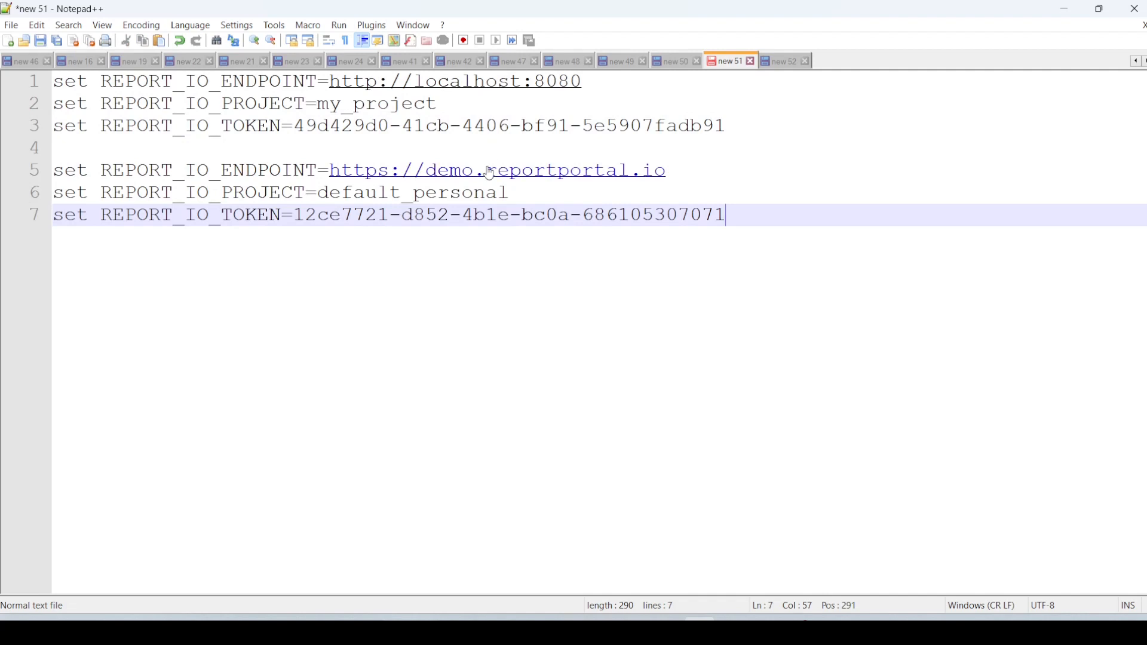
- Compare the endpoint, project and token settings of the local commands with those of the pasted demo commands
drag(489, 172, 485, 126)
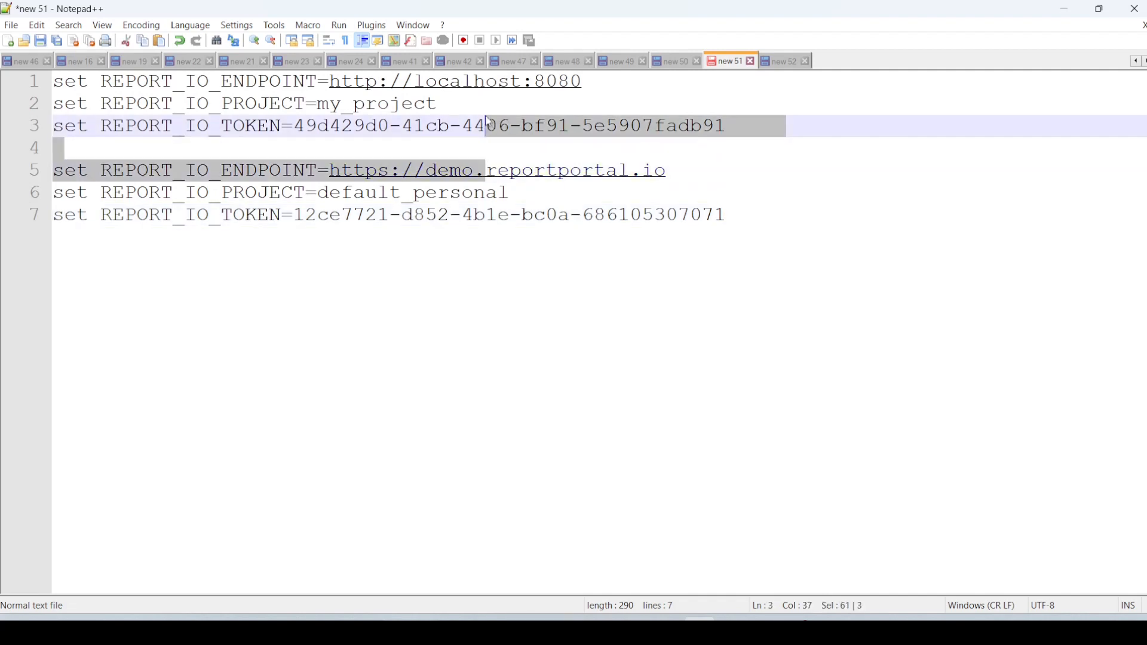
double_click(583, 81)
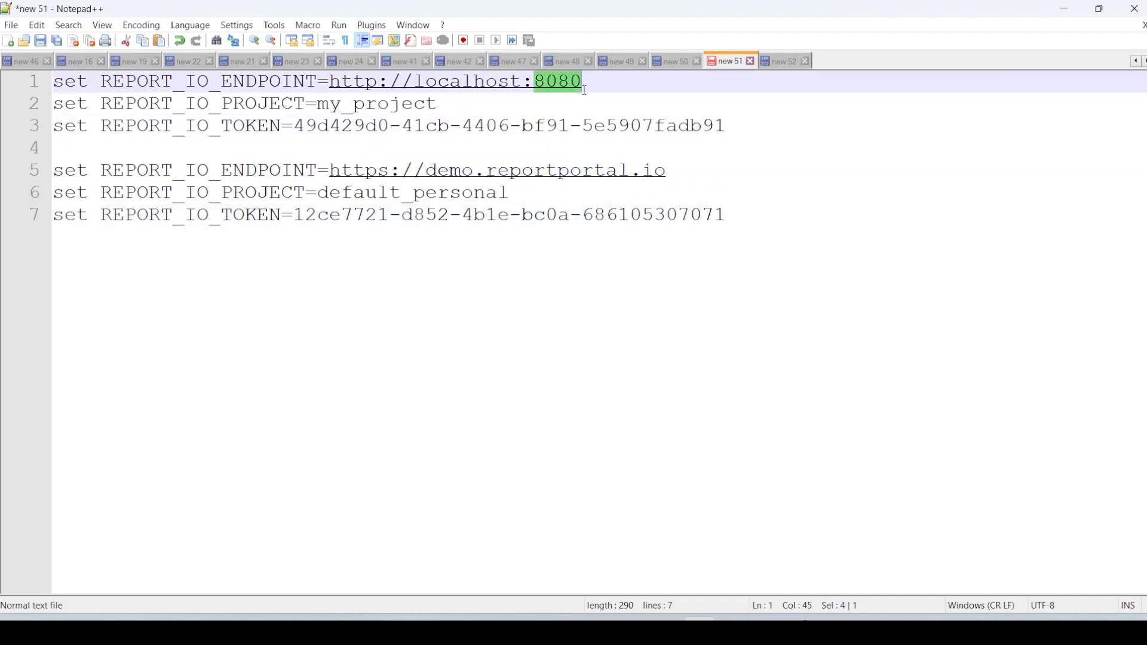
double_click(418, 200)
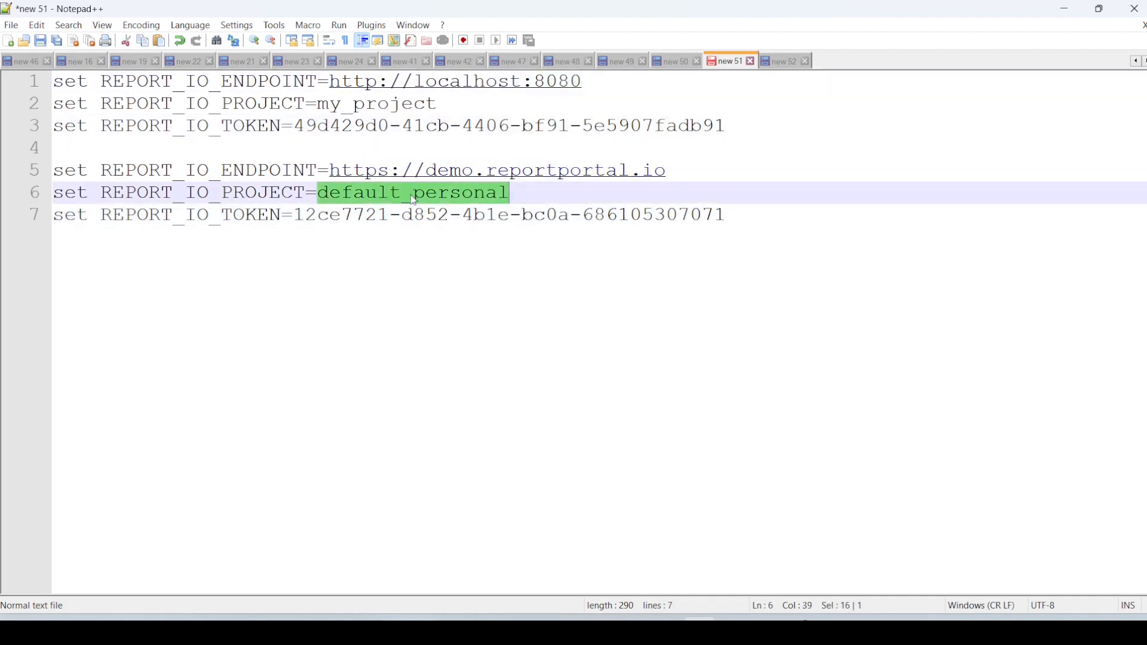
double_click(363, 103)
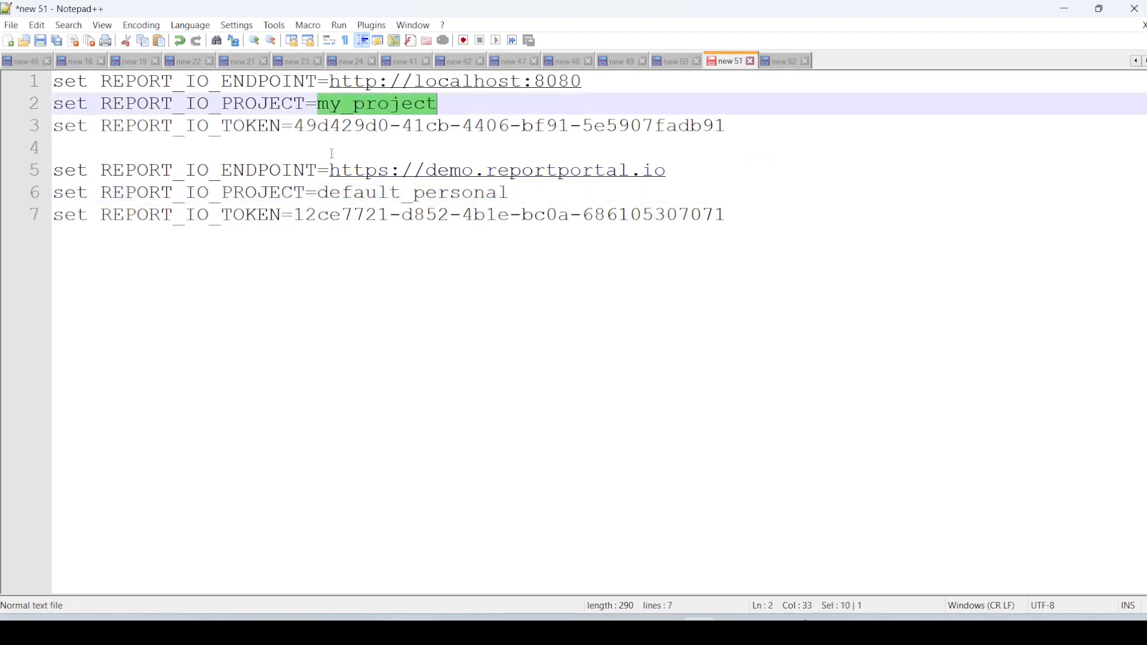
double_click(328, 130)
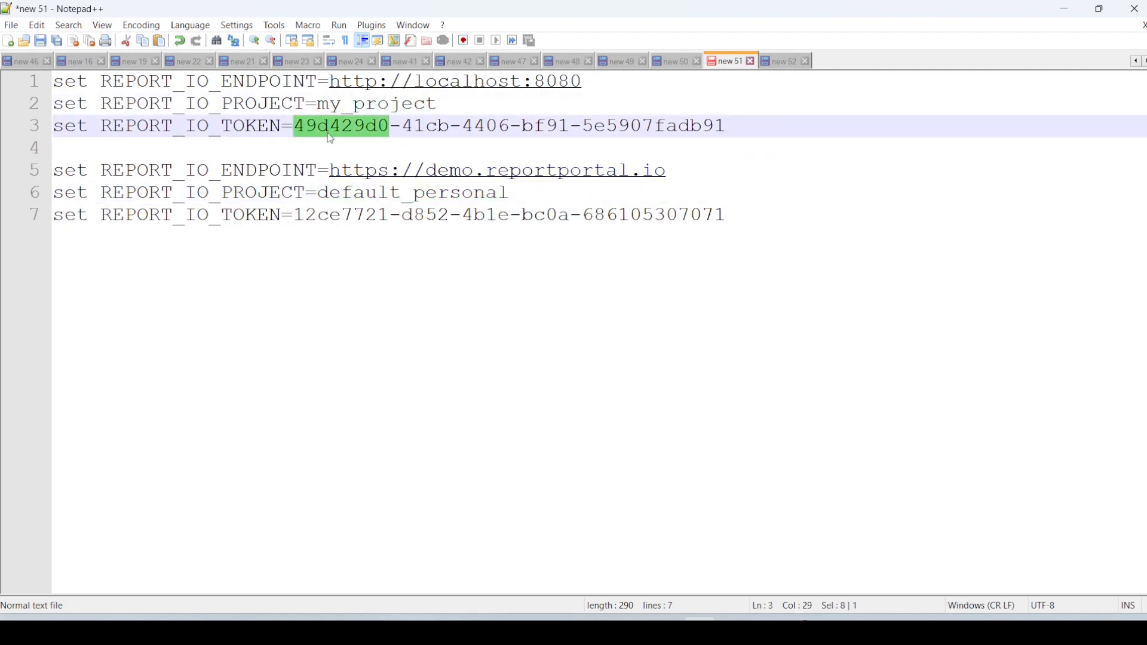
- Switch to the local Report Portal in the browser and open the user profile page to view its access token
key(alt+Tab)
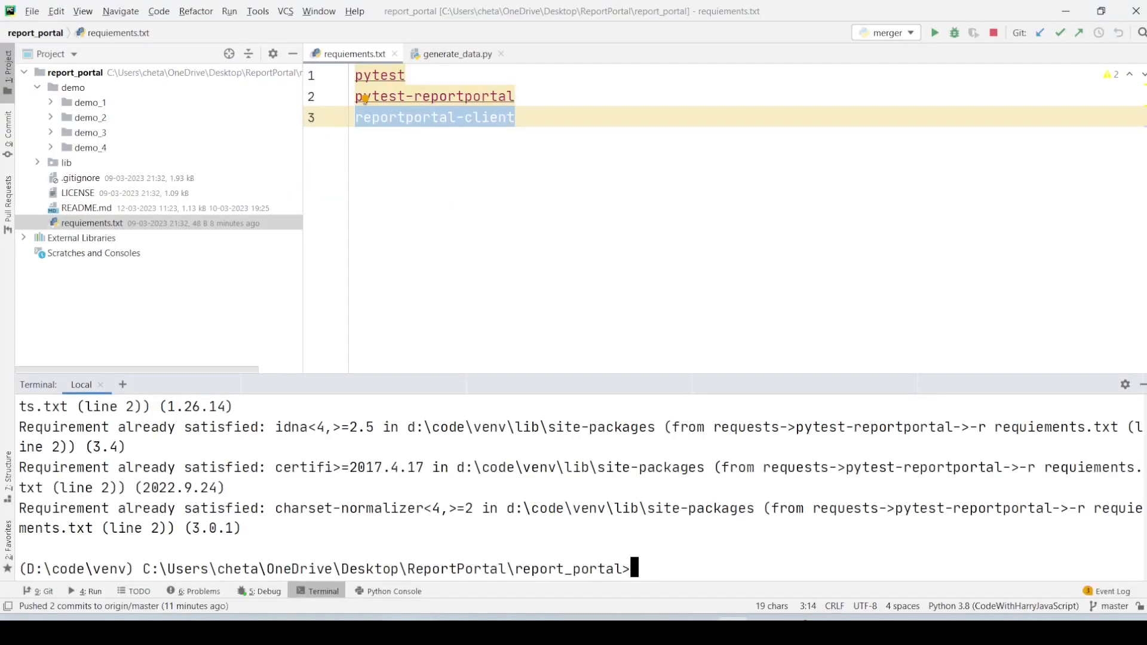
key(alt+Tab)
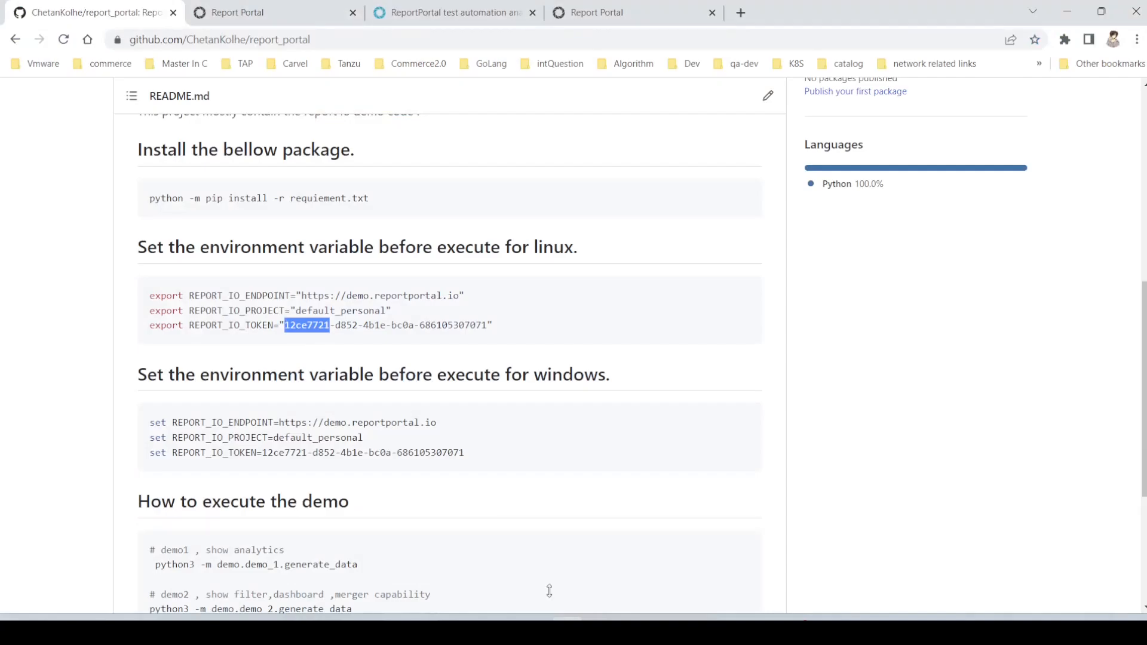
click(302, 13)
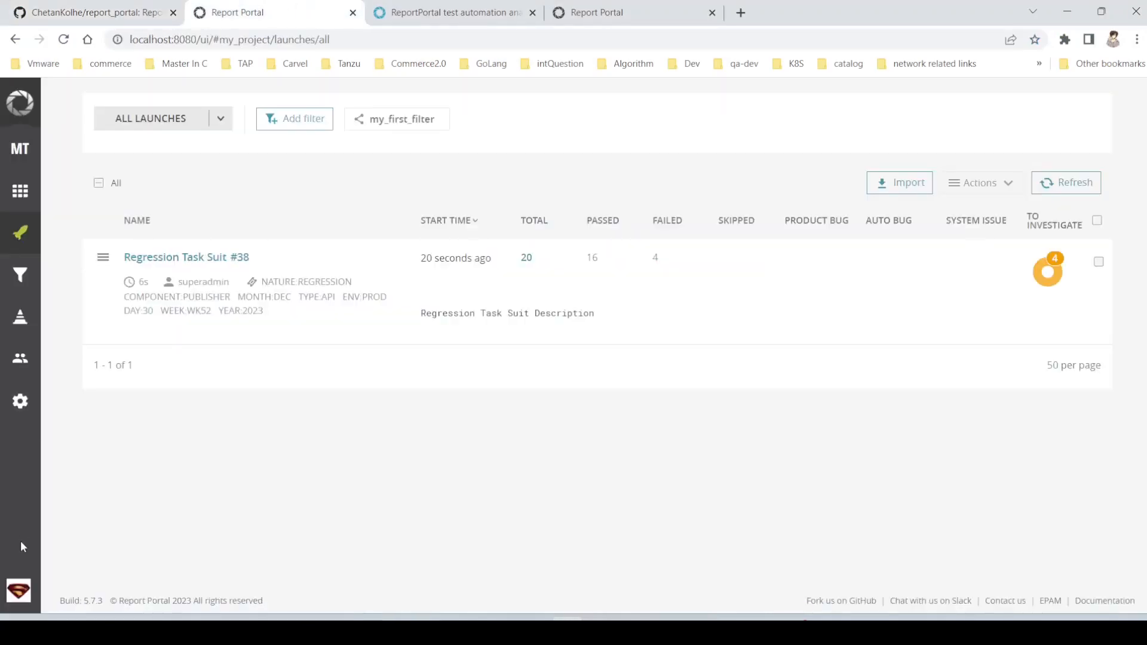
click(19, 590)
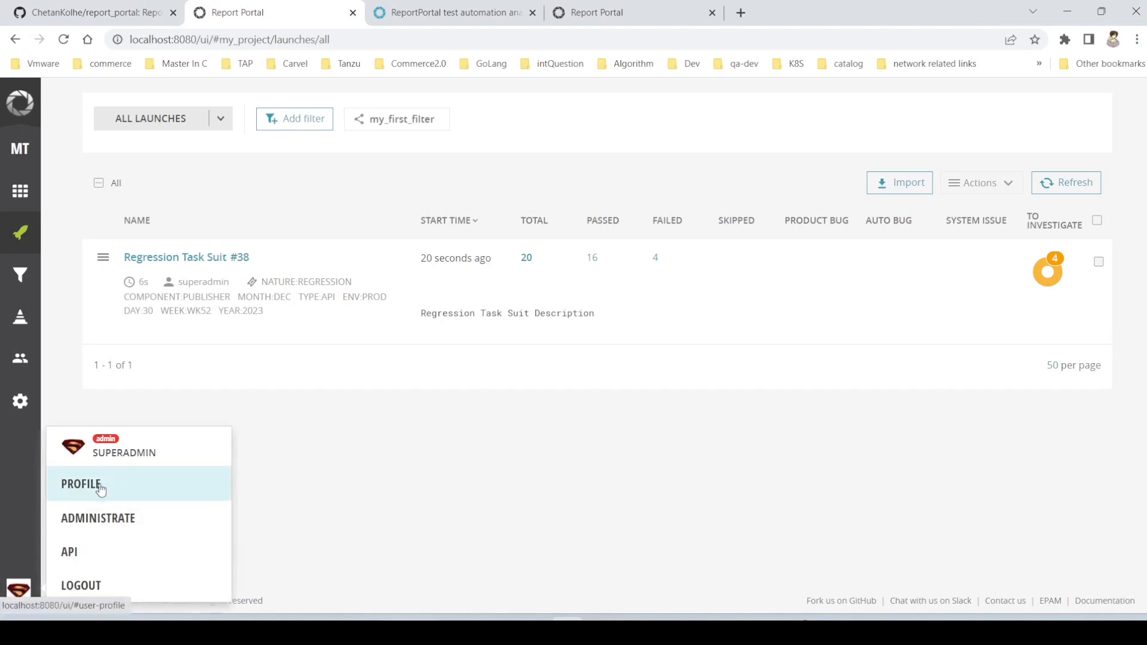
click(81, 484)
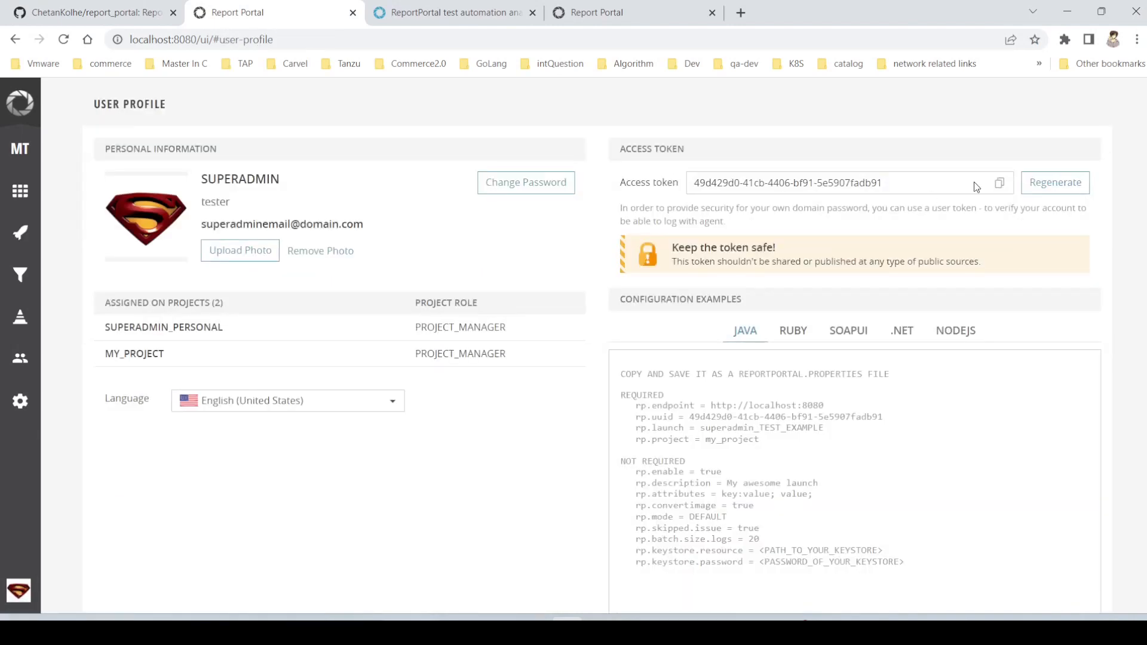
- Switch to Notepad++ and copy the three REPORT_IO set commands for the local Report Portal
key(alt+Tab)
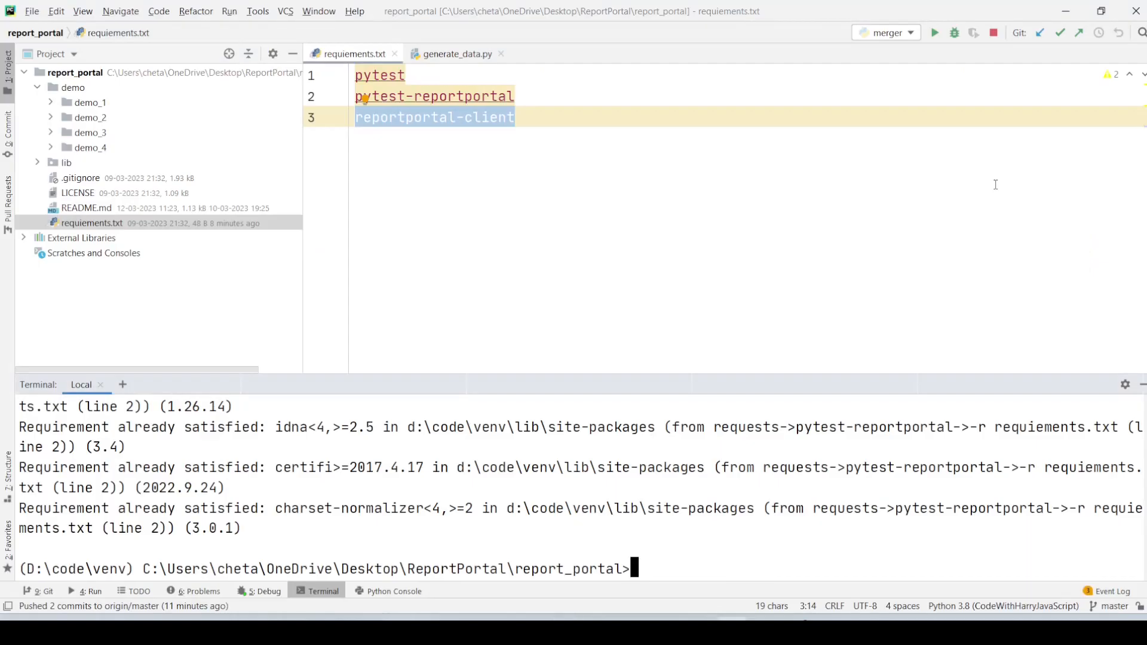
key(alt+Tab)
key(Tab)
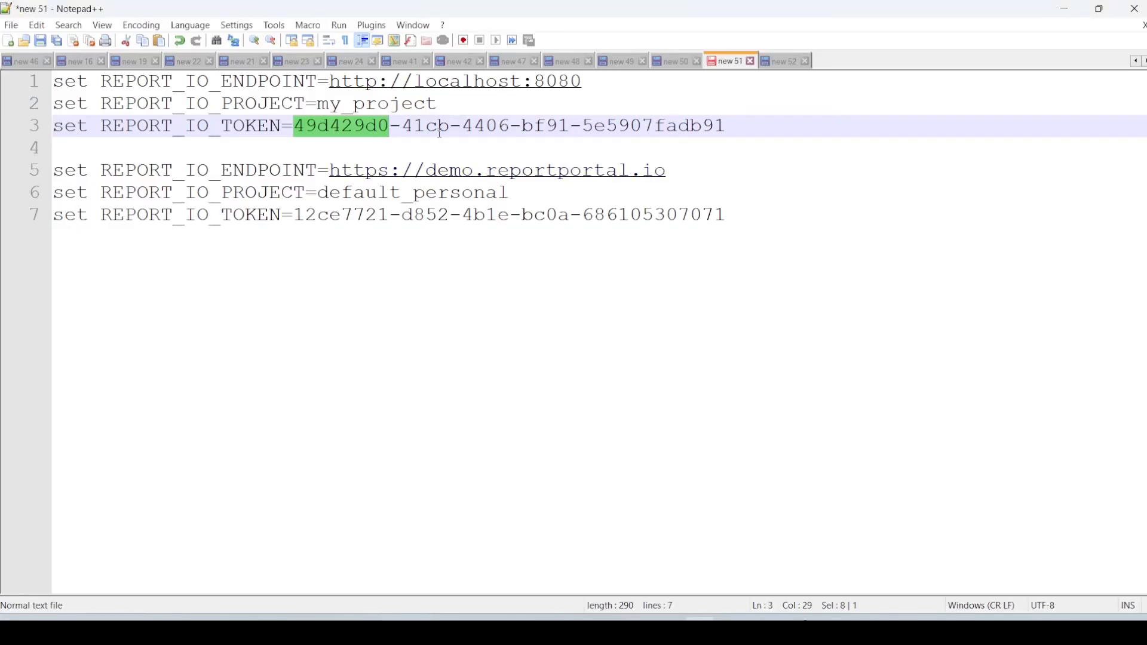
click(762, 131)
key(Left)
key(Left)
key(Left)
key(Left)
key(Left)
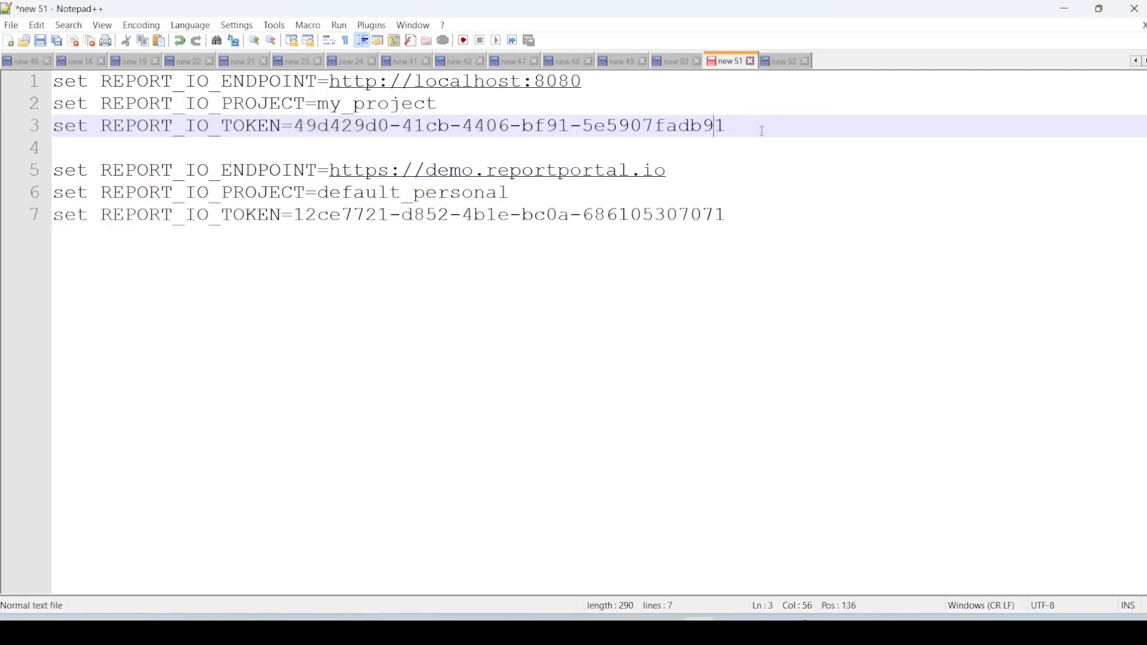
key(End)
key(shift+Up)
key(shift+Up)
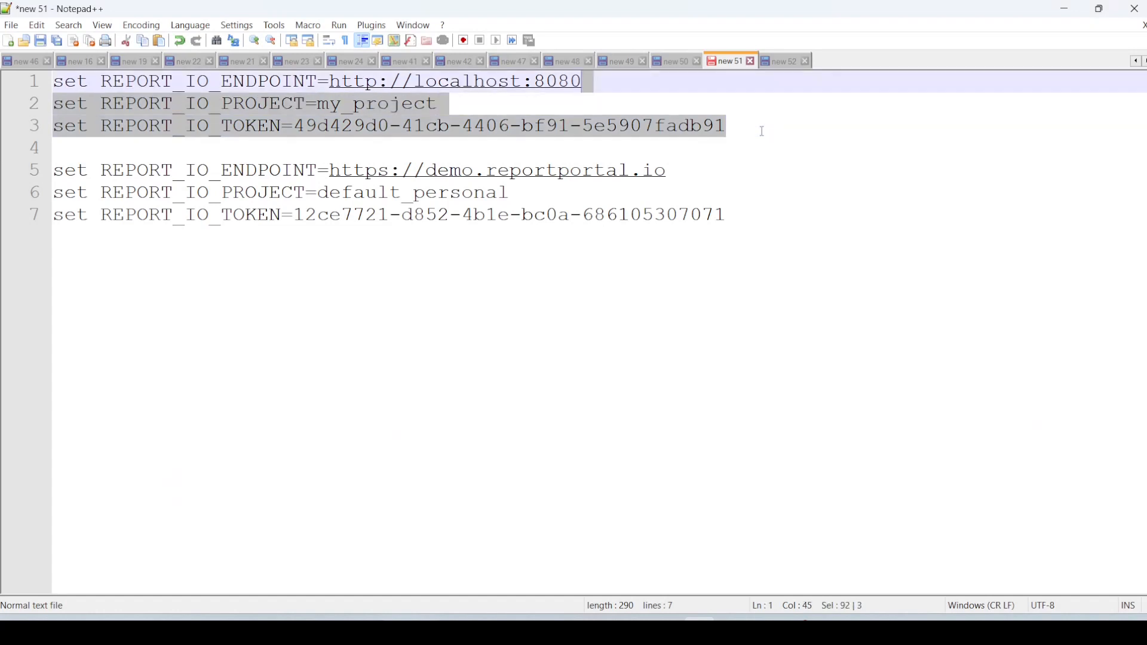
key(shift+Home)
key(ctrl+c)
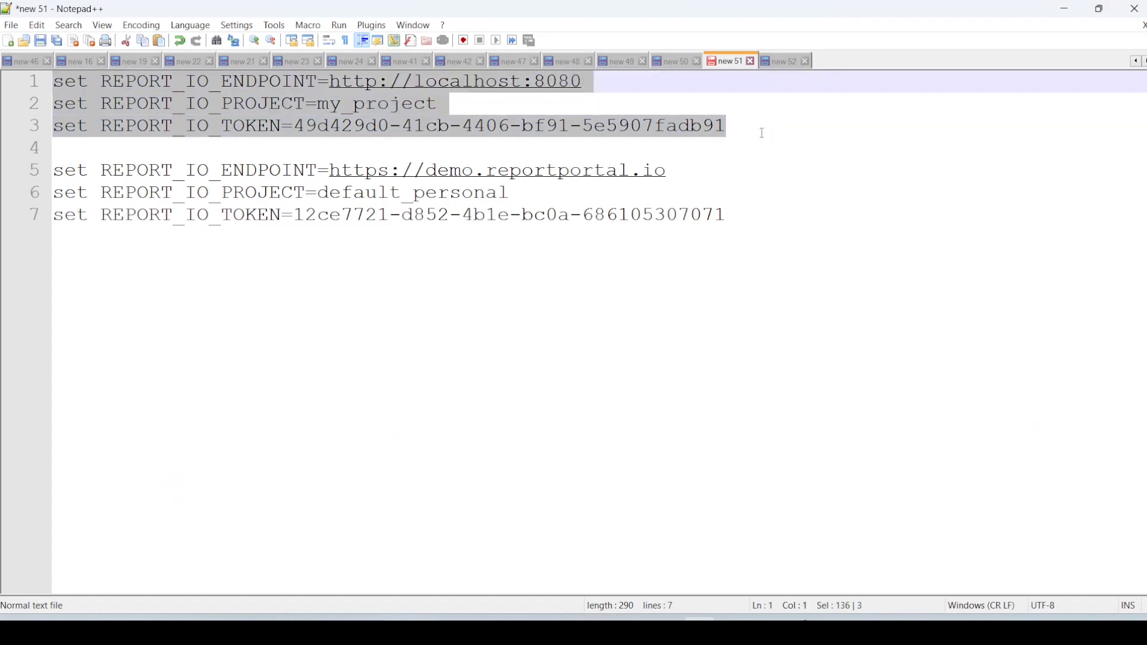
key(alt+Tab)
key(alt+Tab)
key(Tab)
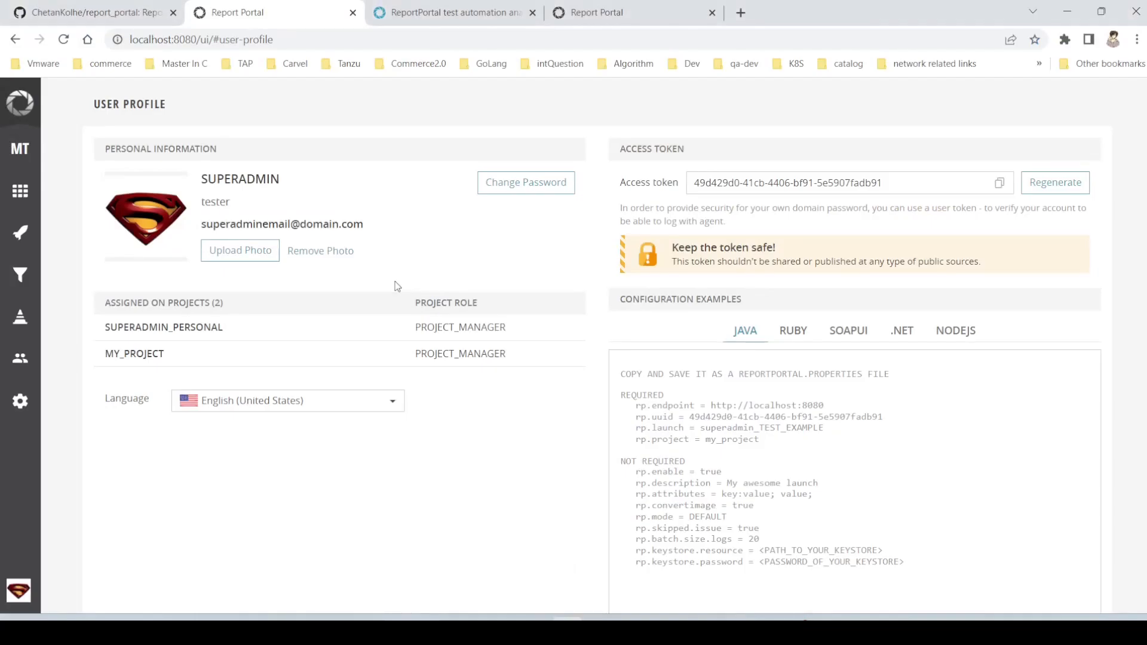
click(126, 8)
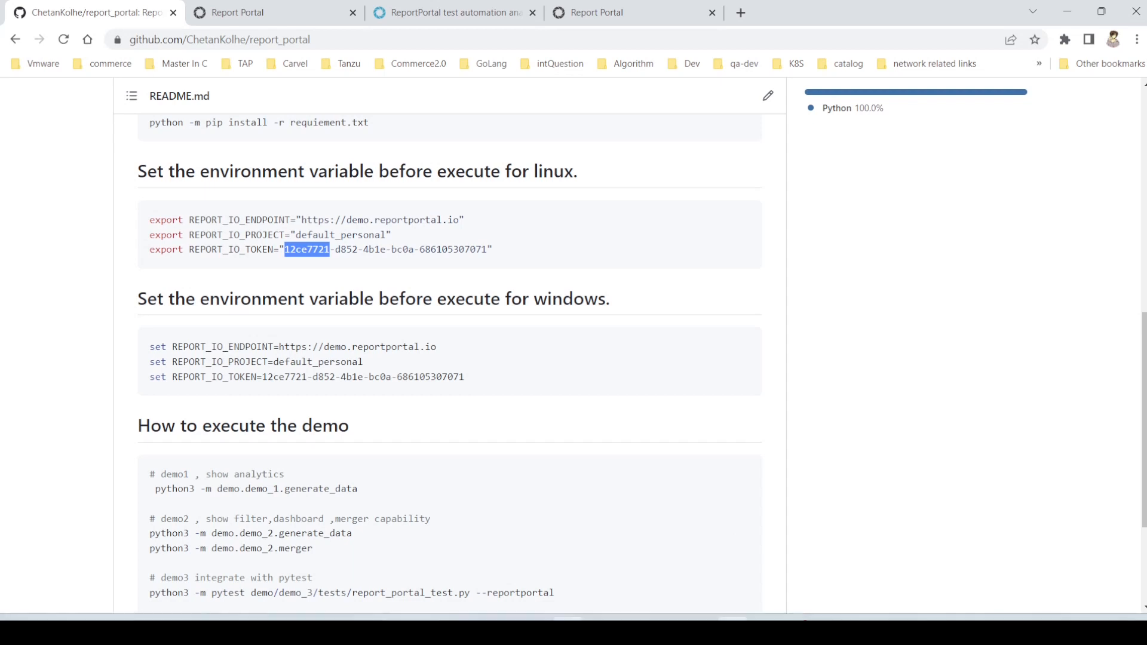
key(alt+Tab)
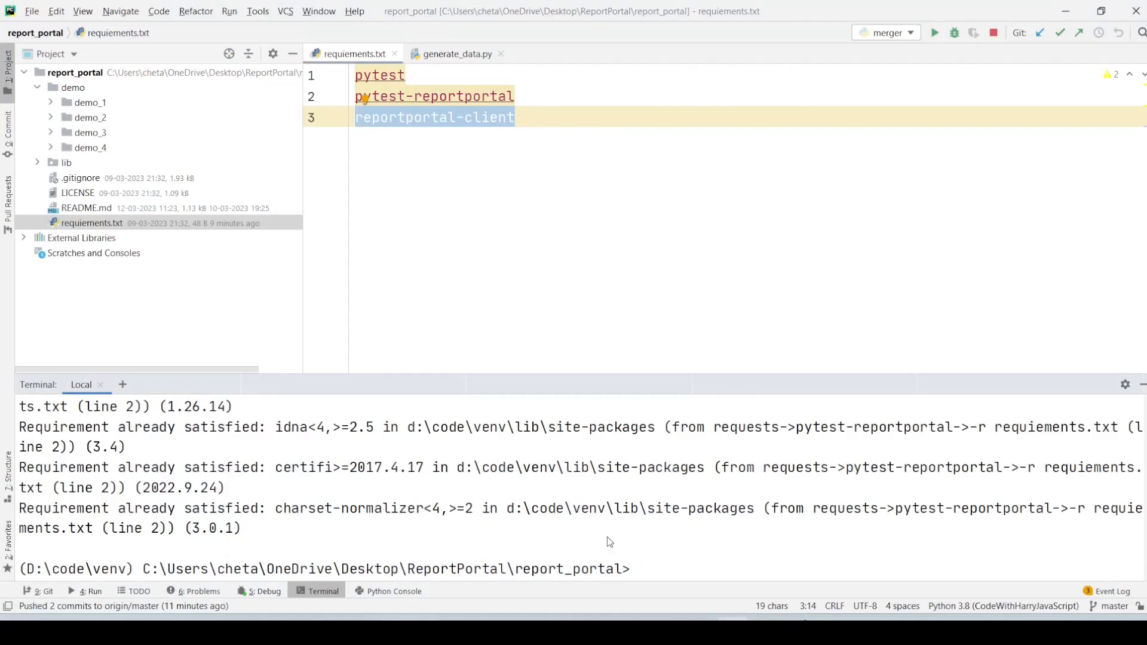
key(ctrl+v)
key(Return)
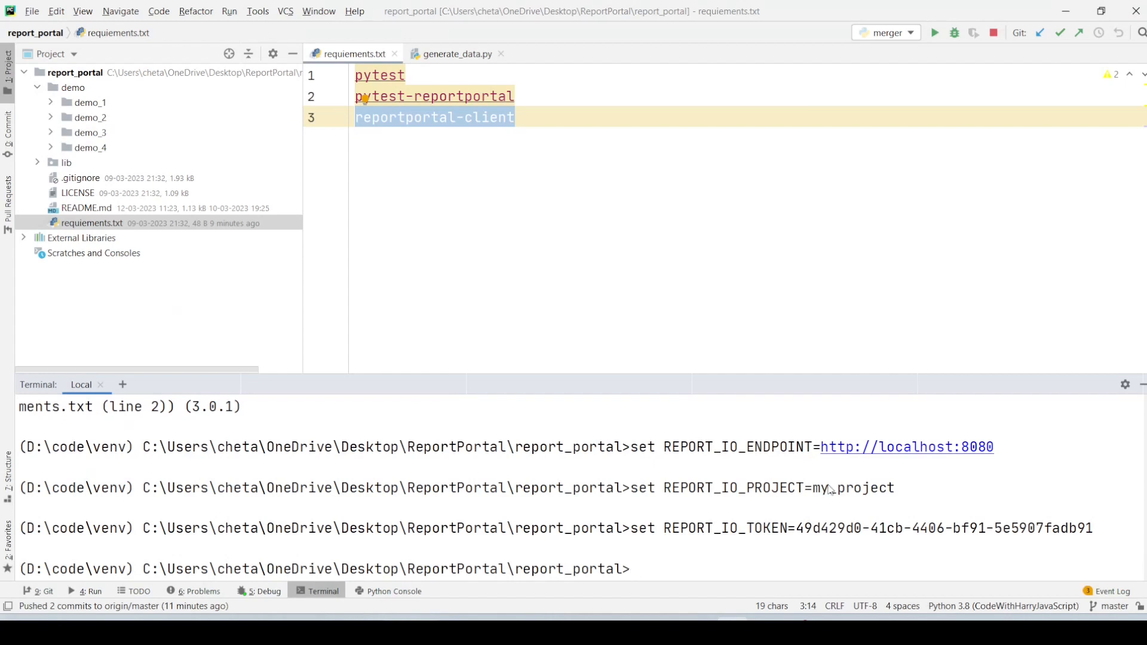
- Switch to the local Report Portal in the browser, open its launches page and check the project name in the URL
key(alt+Tab)
click(239, 12)
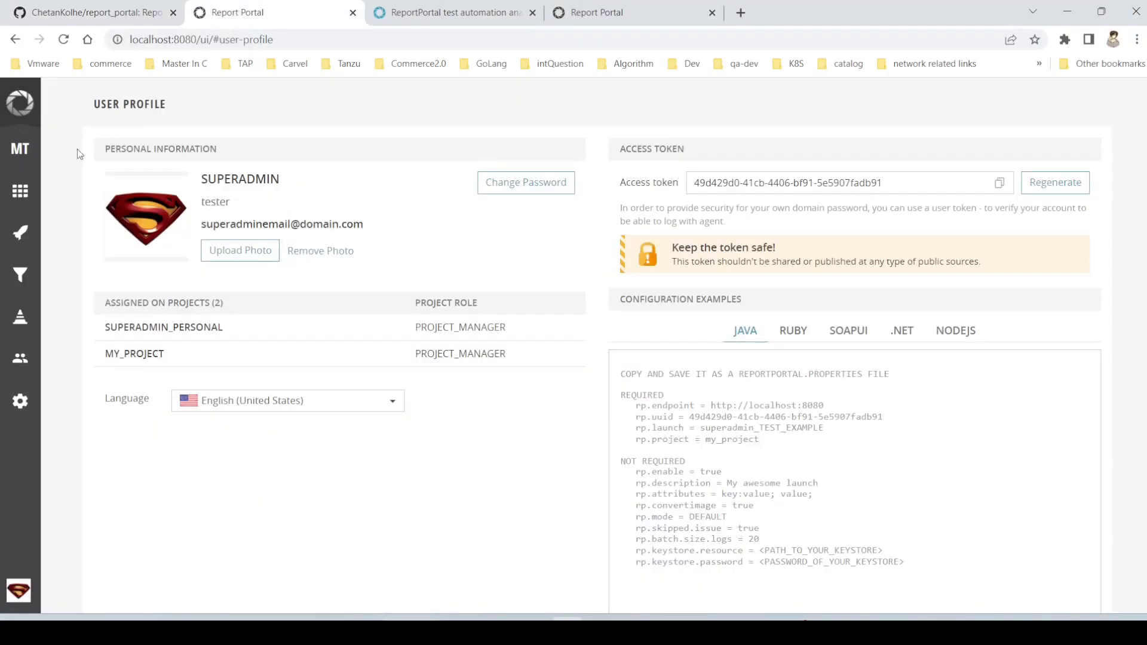
click(24, 158)
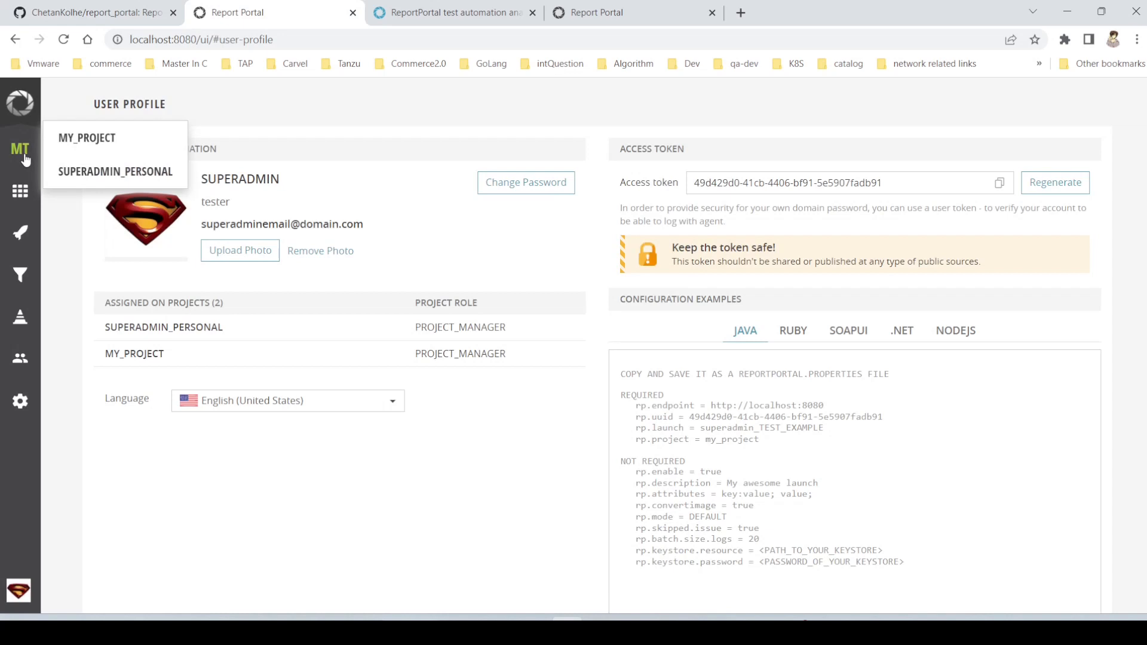
click(20, 233)
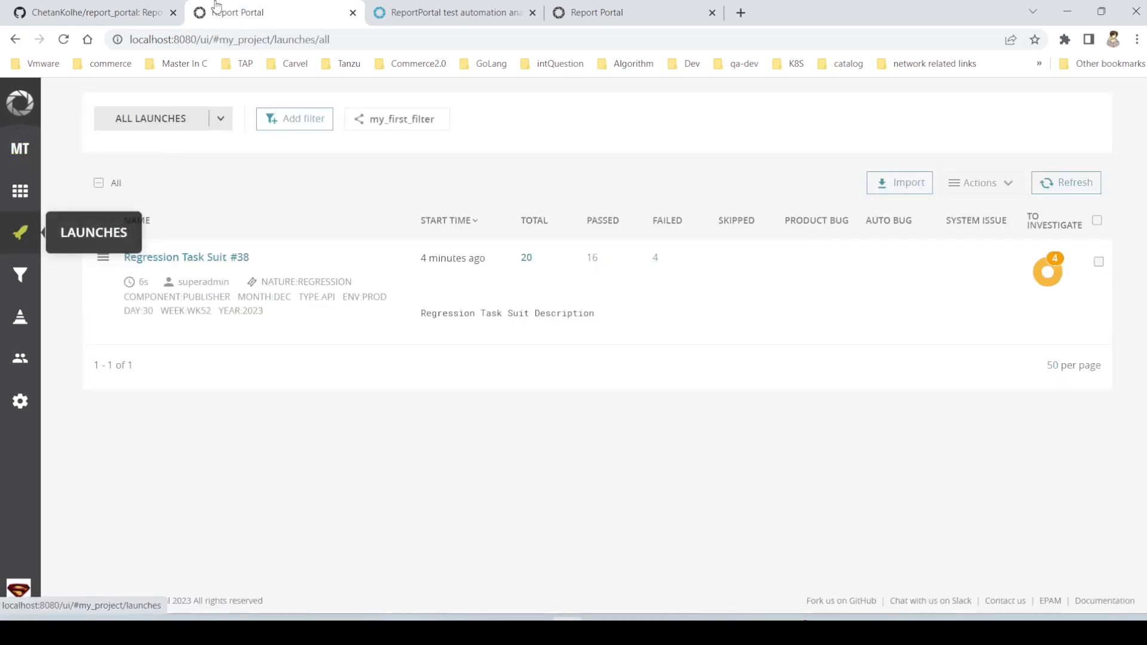
double_click(242, 40)
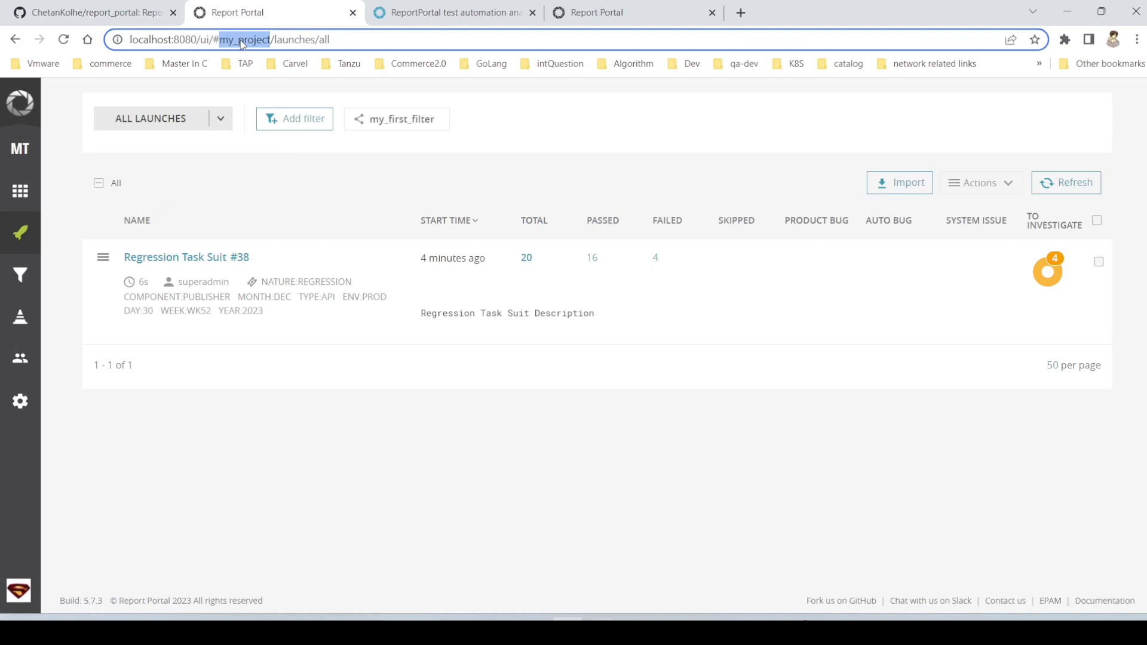
- View the demo login page from the reportportal.io site, close it and return to the local launches page
click(404, 5)
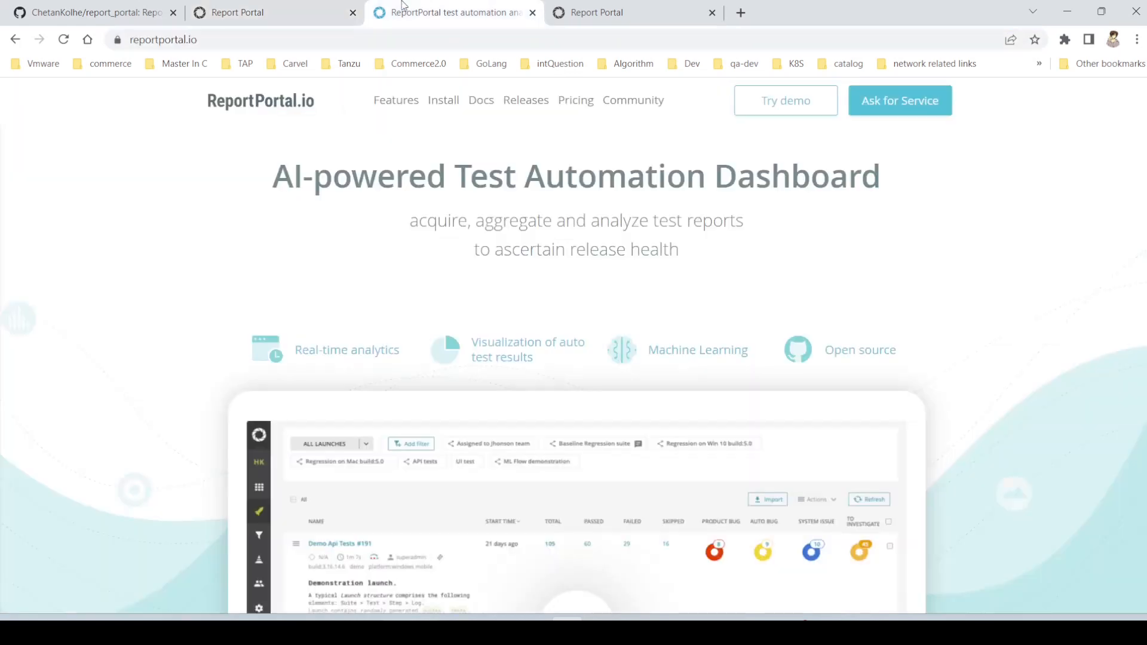
click(813, 113)
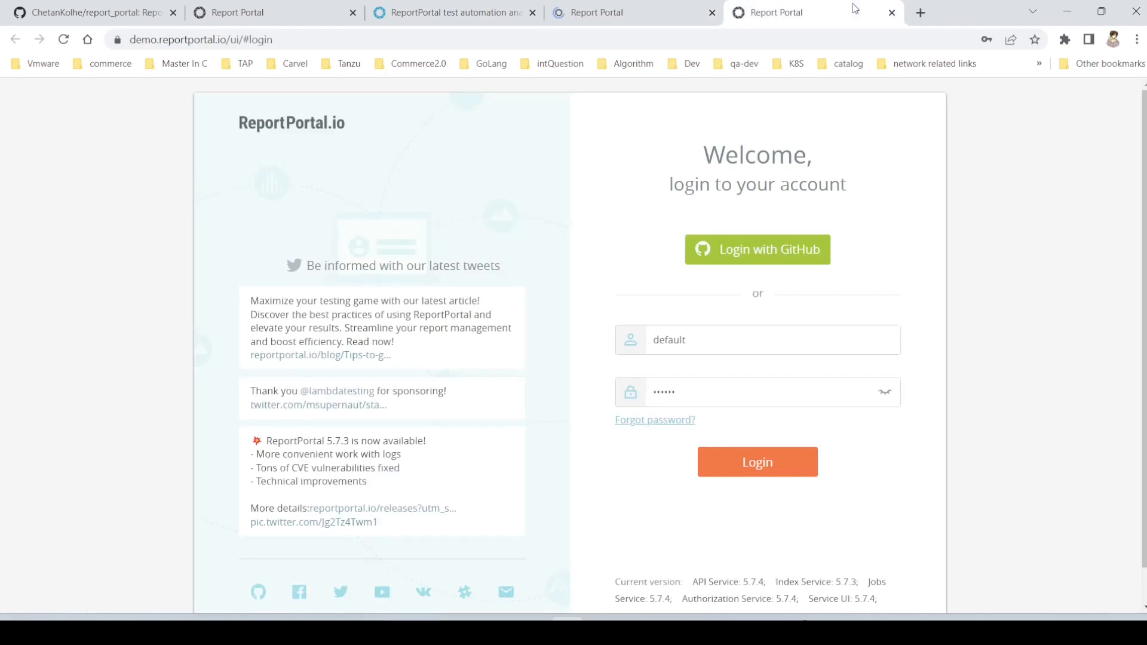
click(892, 12)
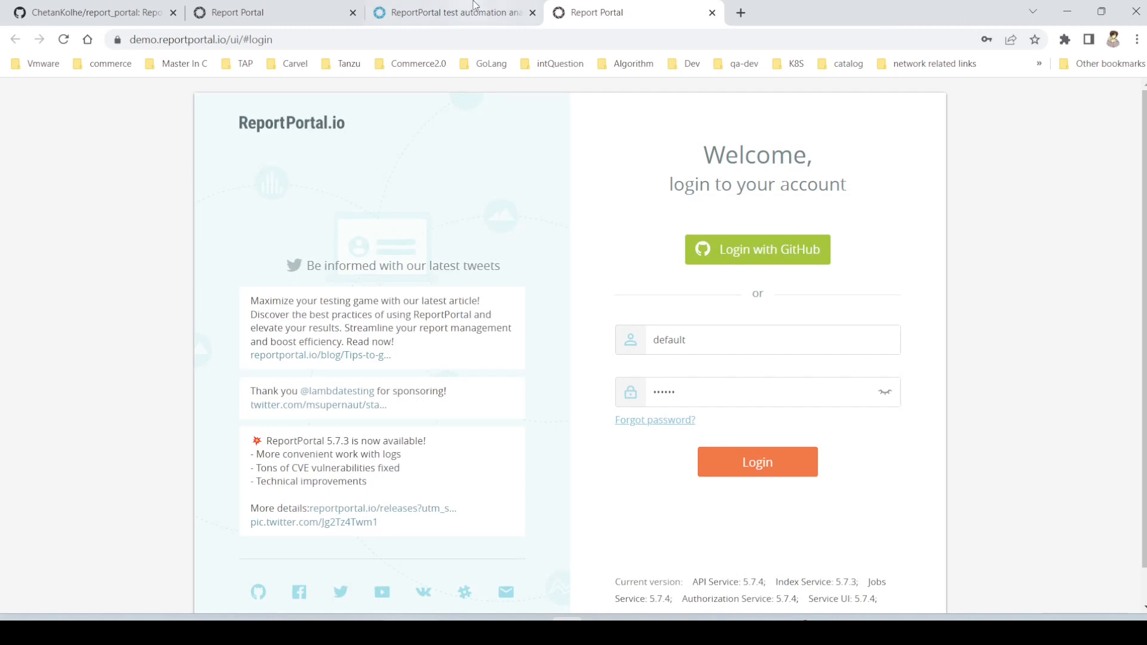
click(253, 8)
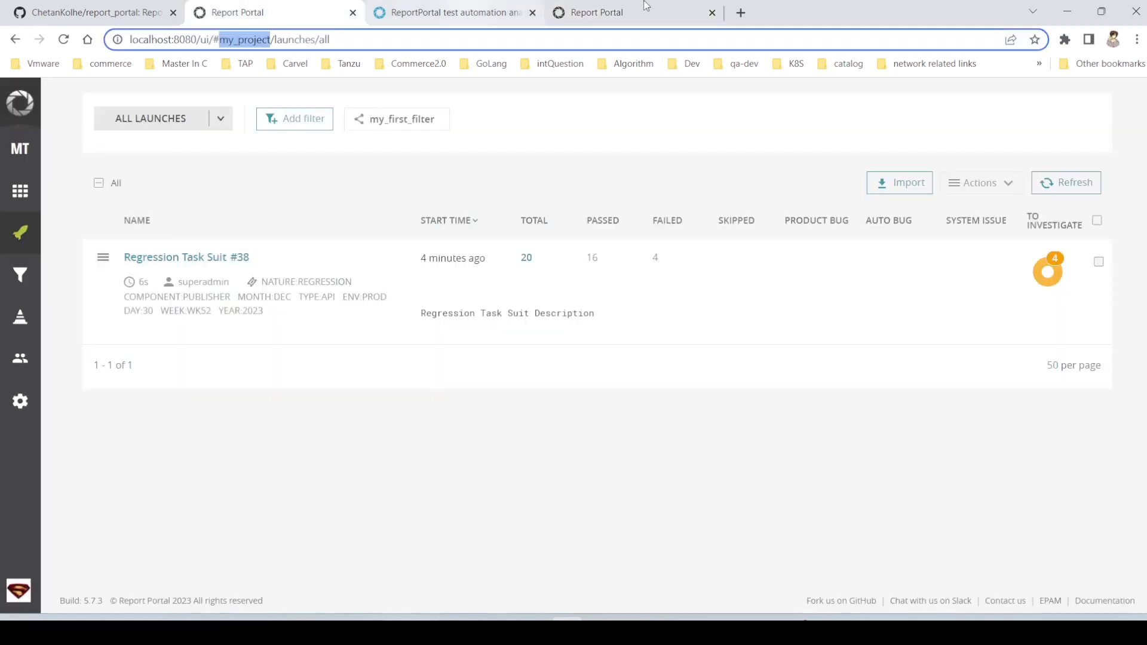
- Switch to PyCharm and expand the demo_1 folder in the project tree, checking the local launches page in the browser
key(alt+Tab)
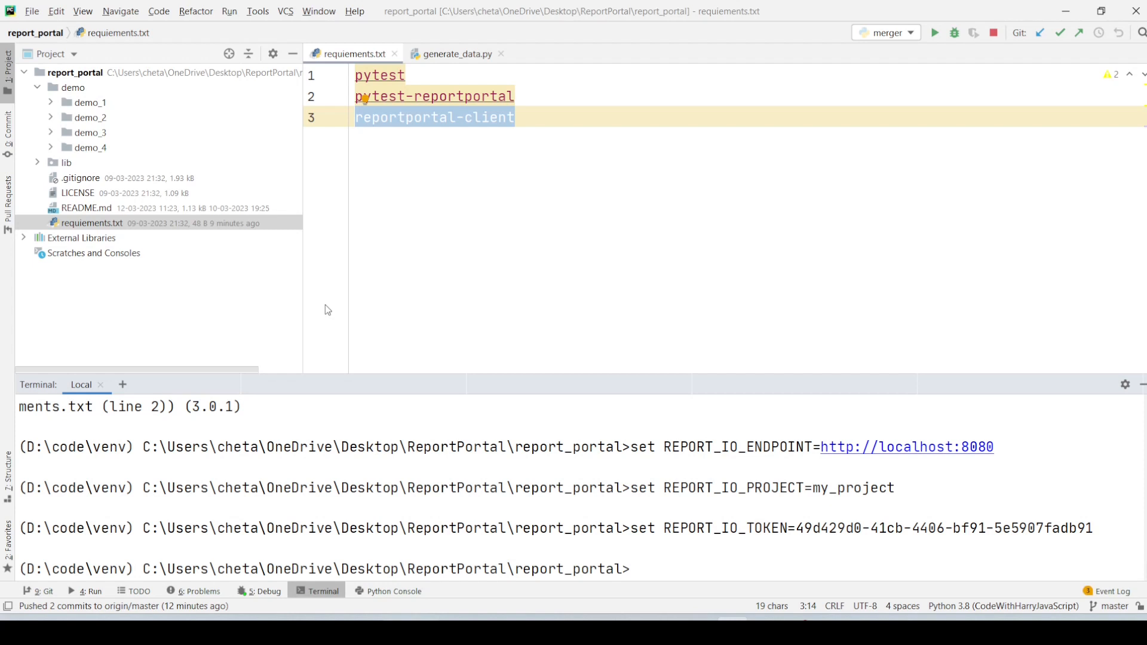
click(53, 102)
click(52, 102)
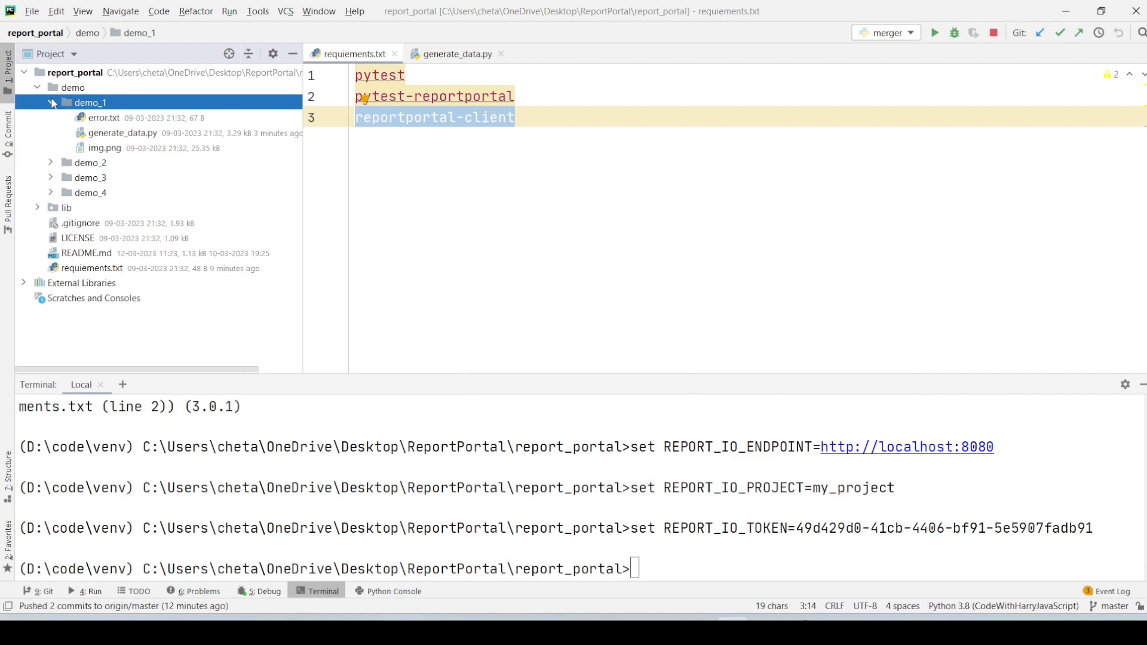
key(alt+Tab)
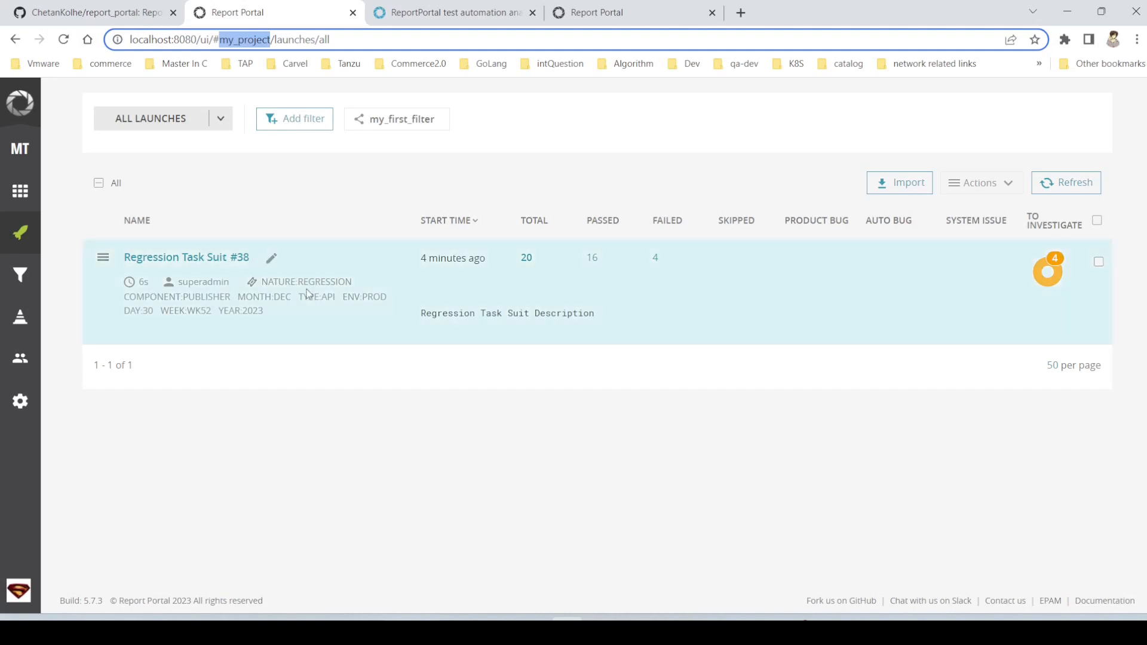
key(alt+Tab)
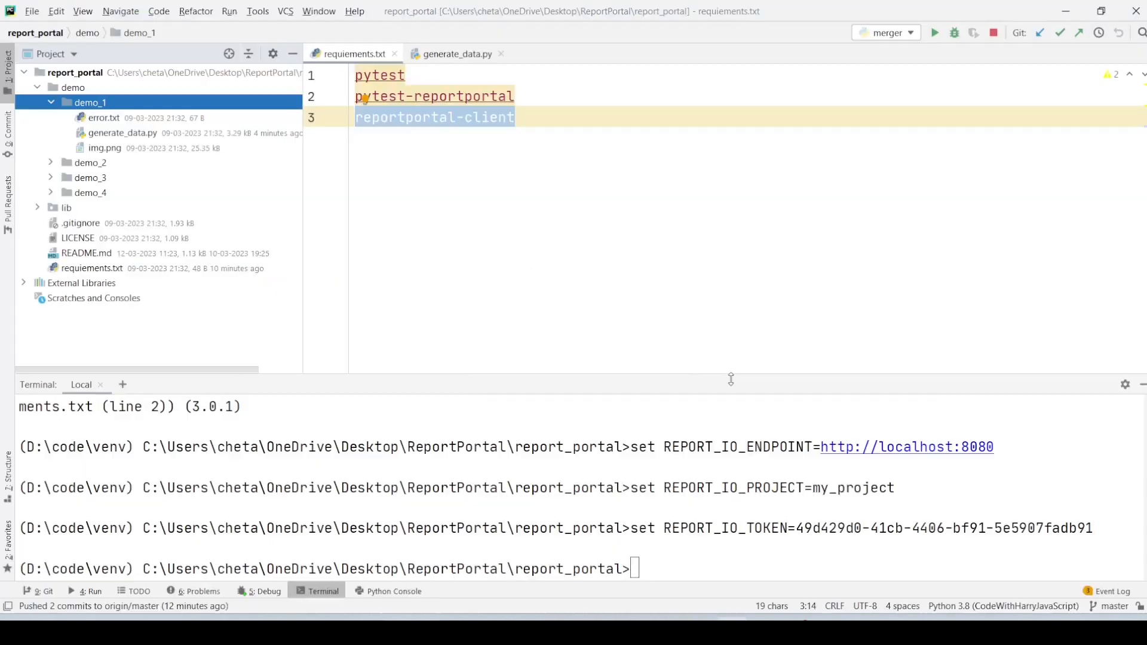
- Enter the command python -m demo.demo_1.generate_data in the terminal from the report_portal root folder
click(640, 545)
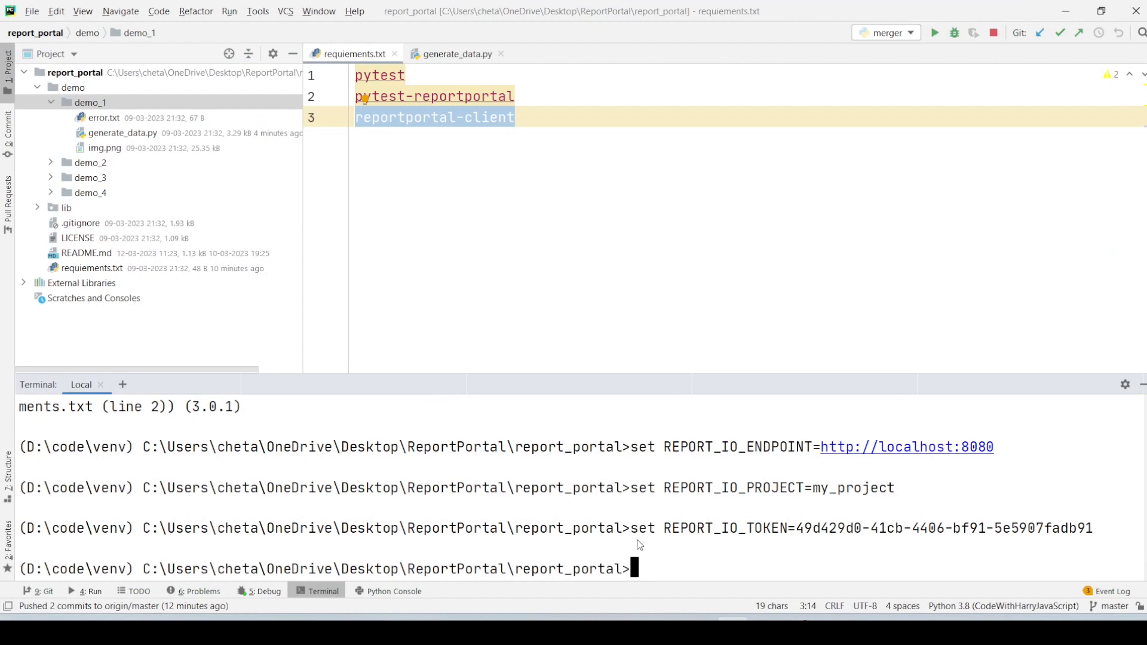
text(python -m demo.demo)
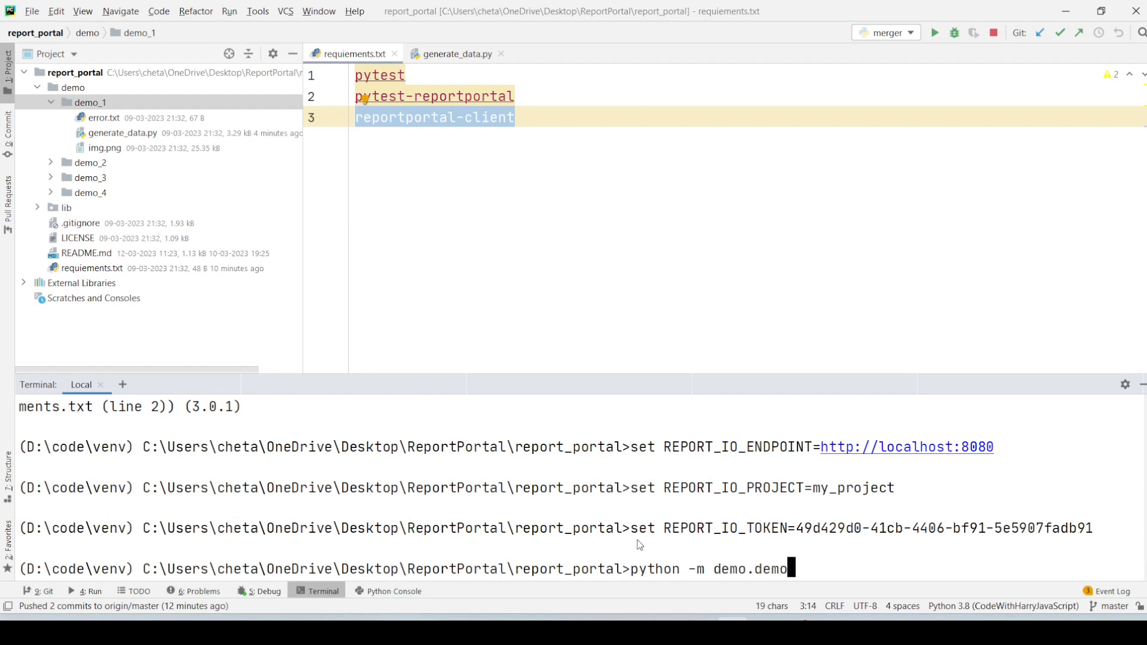
text(_1.genera)
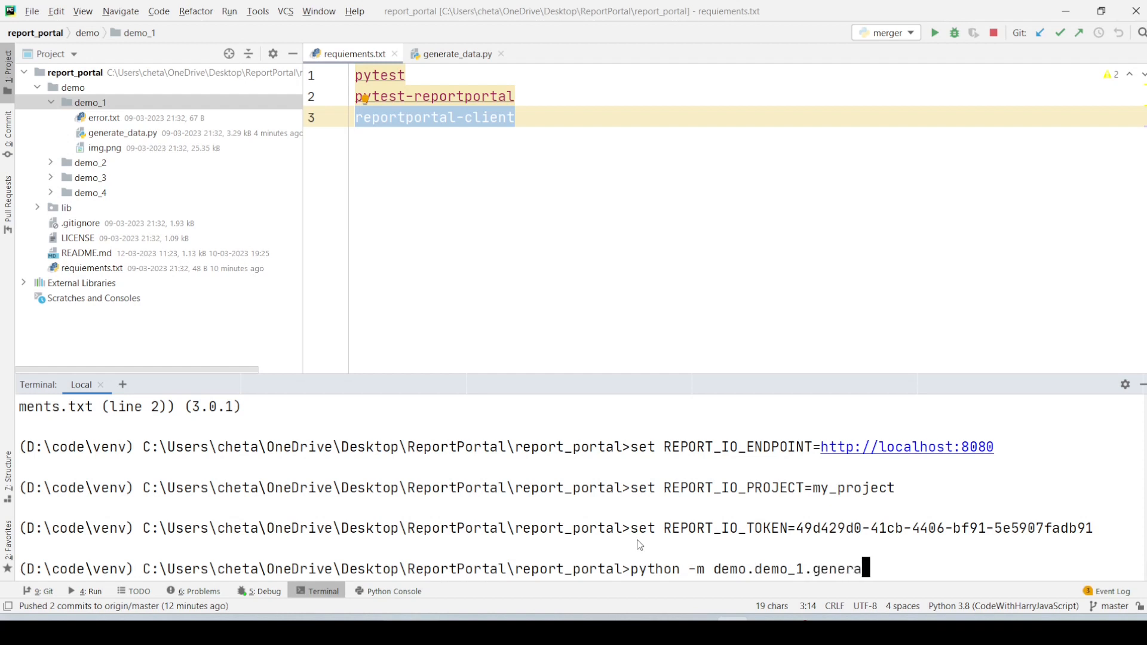
text(te_data)
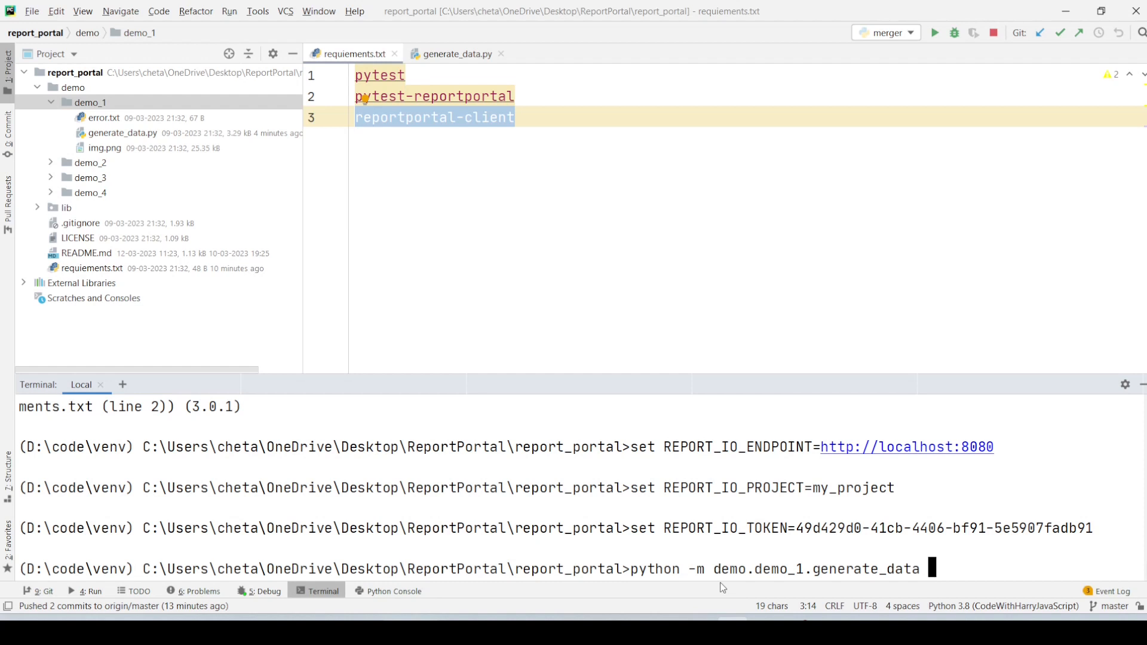
click(66, 72)
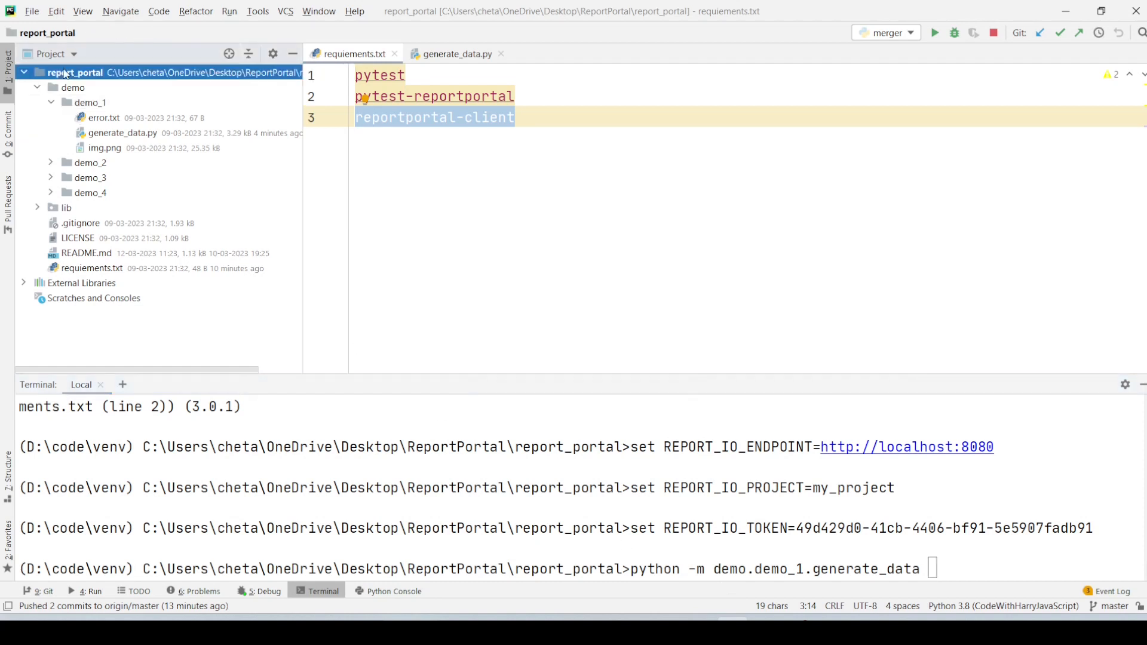
click(558, 577)
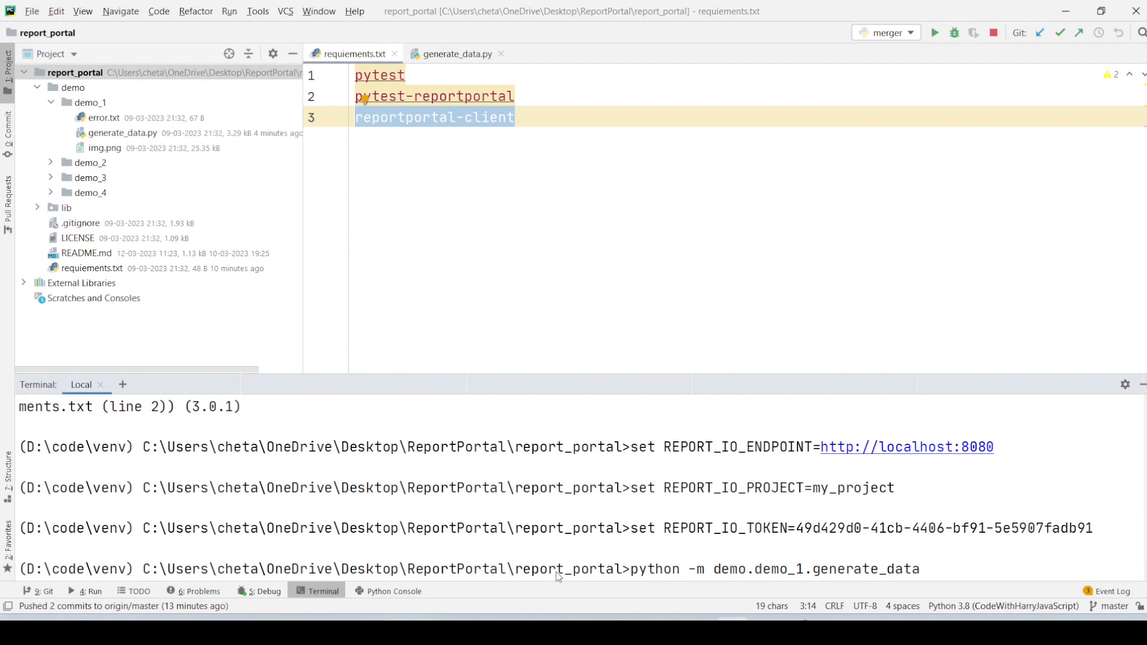
- Switch between the browser and PyCharm to check the my_project launches list against the demo_1 command
key(alt+Tab)
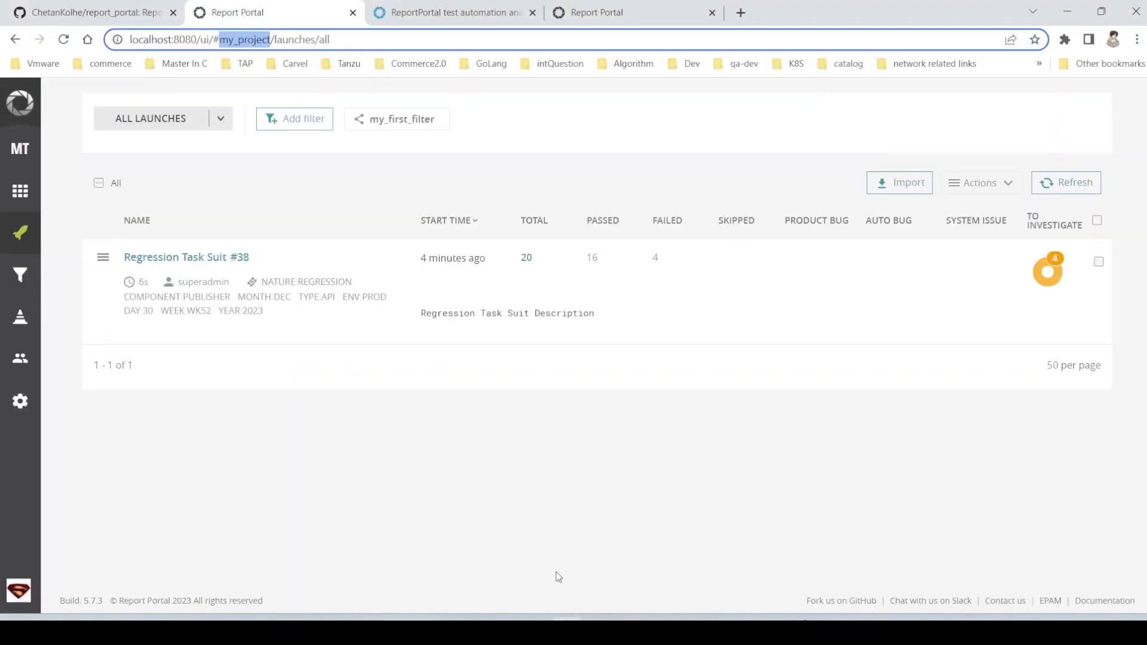
key(alt+Tab)
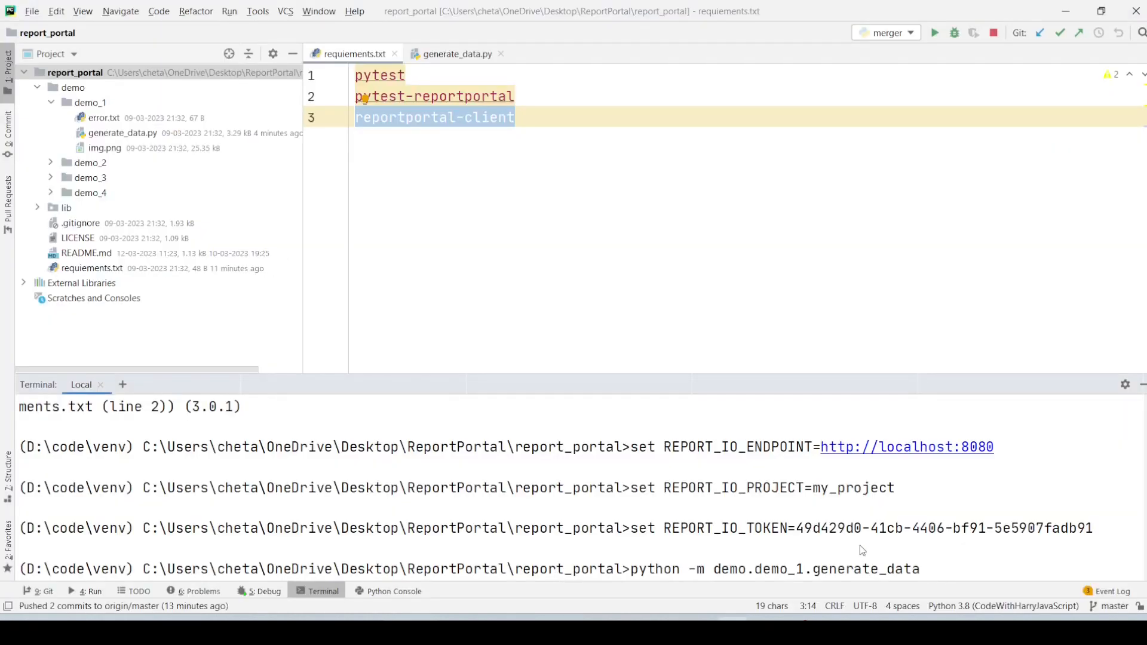
key(alt+Tab)
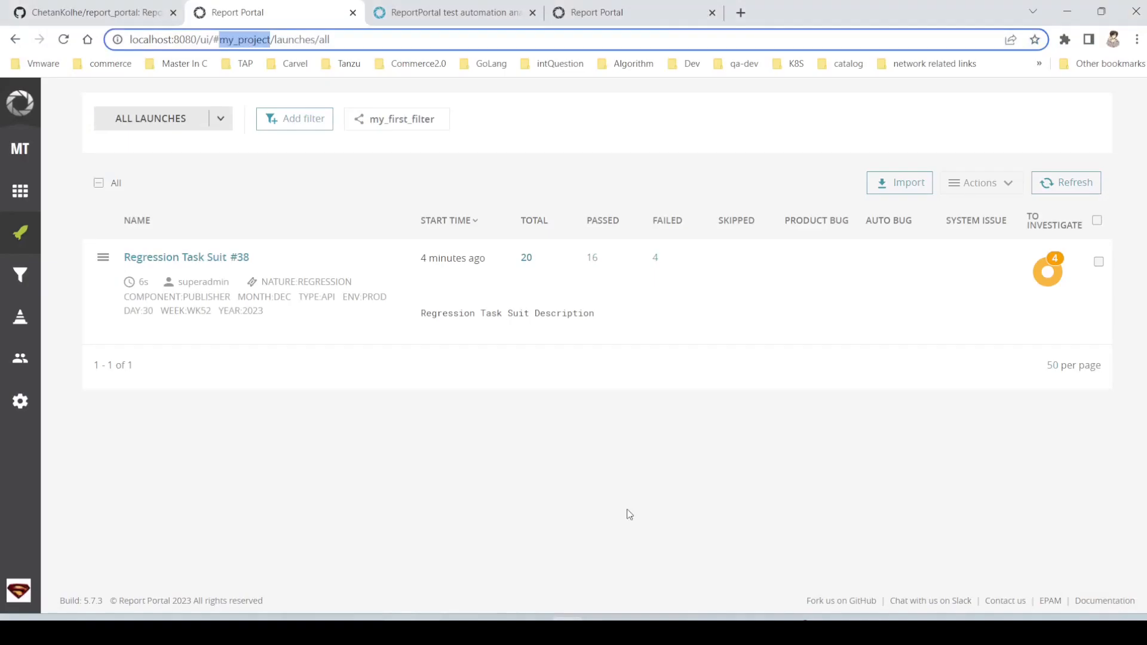
- Look up the demo1 command in the demo execution section of the report_portal GitHub README
click(180, 8)
scroll(360, 481, down, 2)
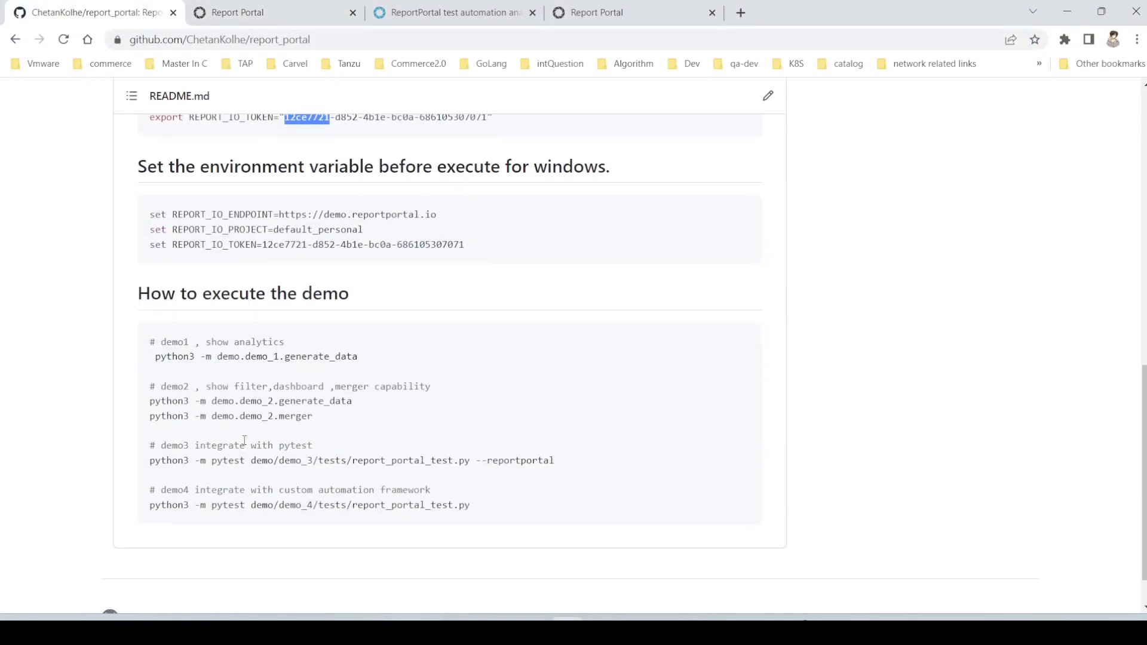
click(194, 359)
double_click(194, 359)
click(189, 359)
- Switch to PyCharm, run the entered python -m demo.demo_1.generate_data command, and refresh the local launches list in the browser
key(alt+Tab)
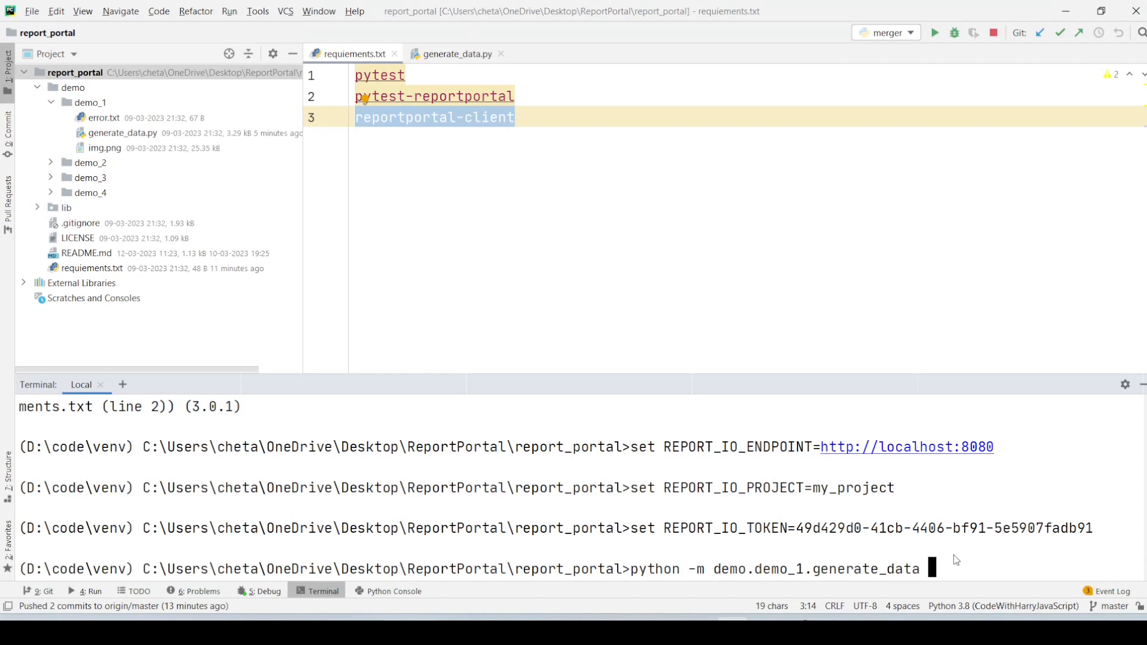
key(Return)
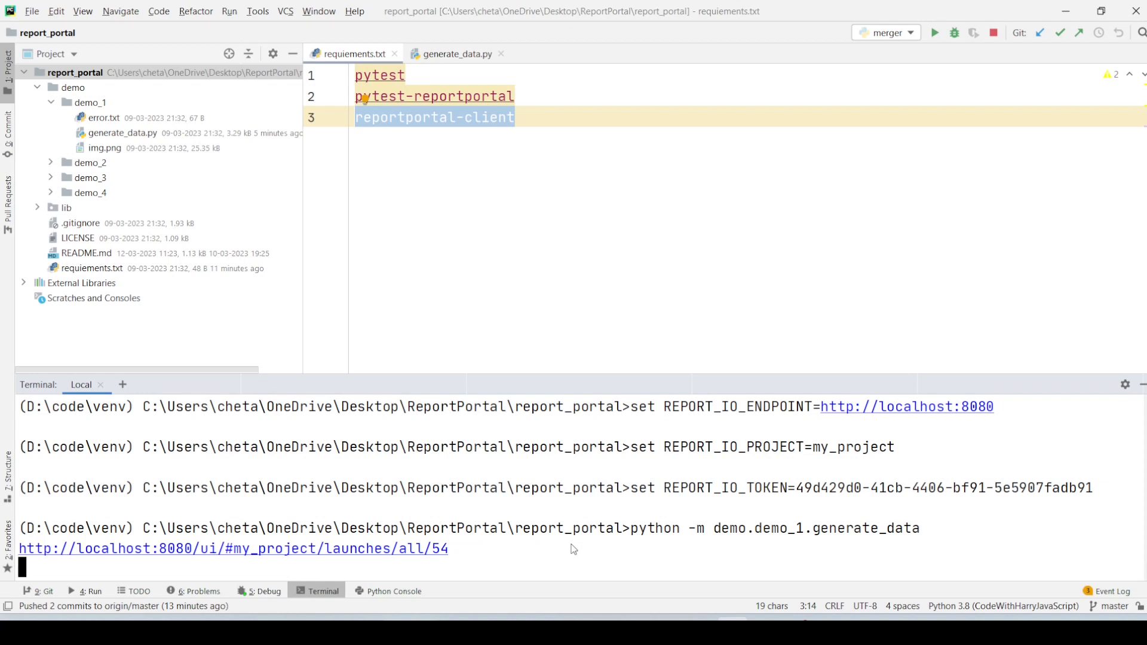
key(alt+Tab)
click(230, 12)
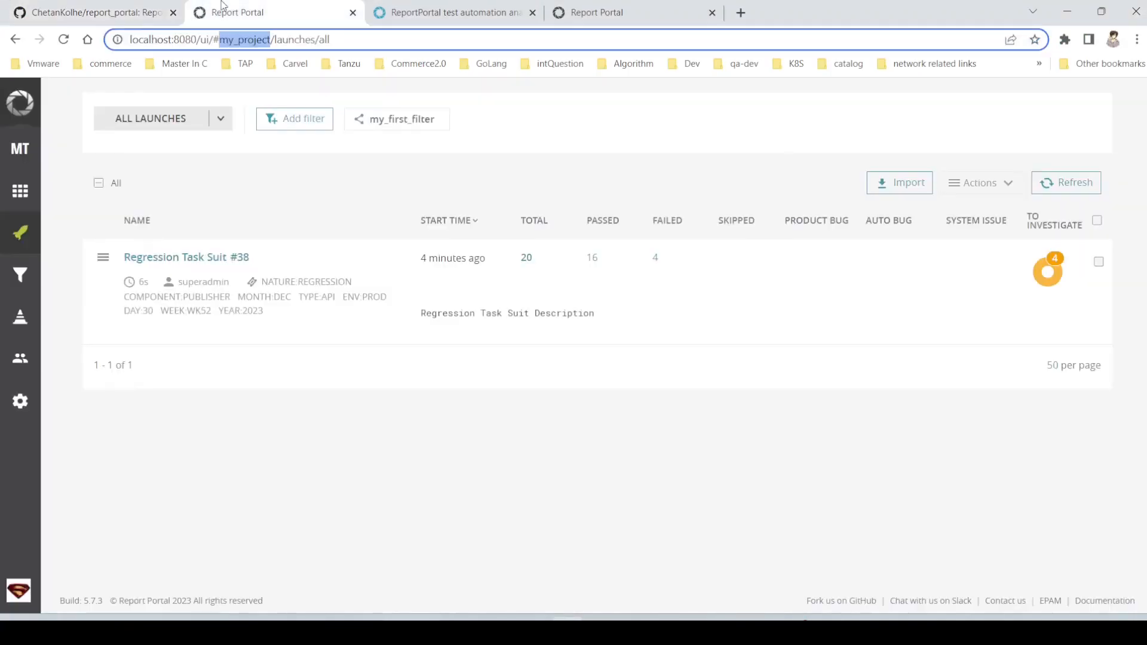
click(1061, 184)
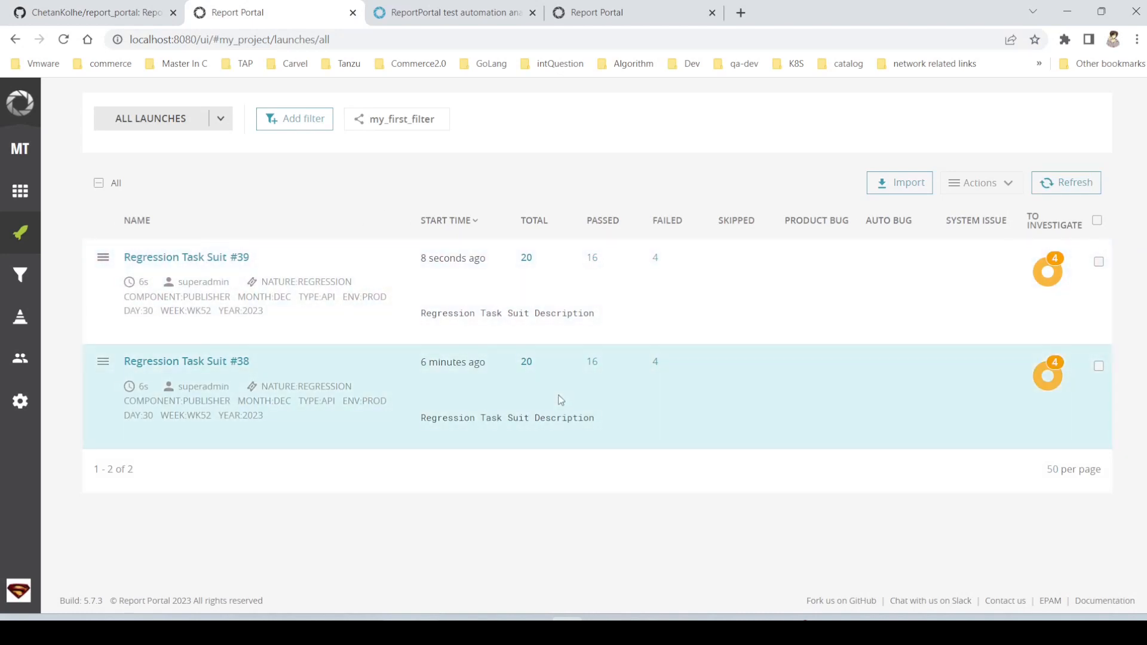
- Run python -m demo.demo_1.generate_data again in the PyCharm terminal and refresh the browser's launches list until the new launch finishes
key(alt+Tab)
key(Up)
key(Return)
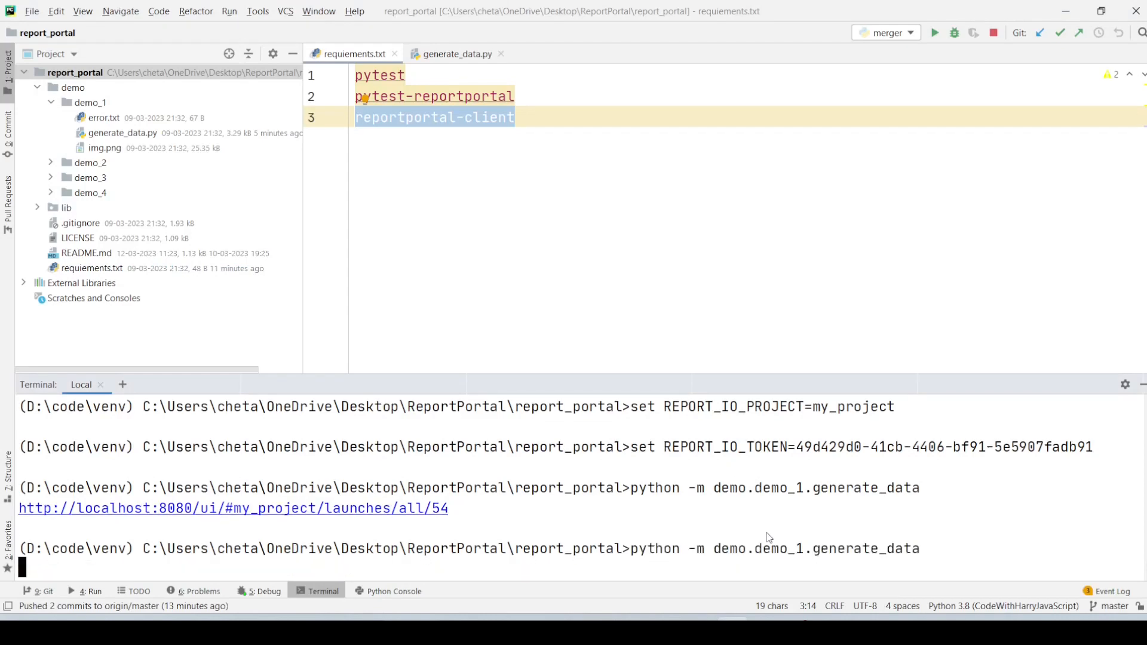
key(alt+Tab)
click(1071, 187)
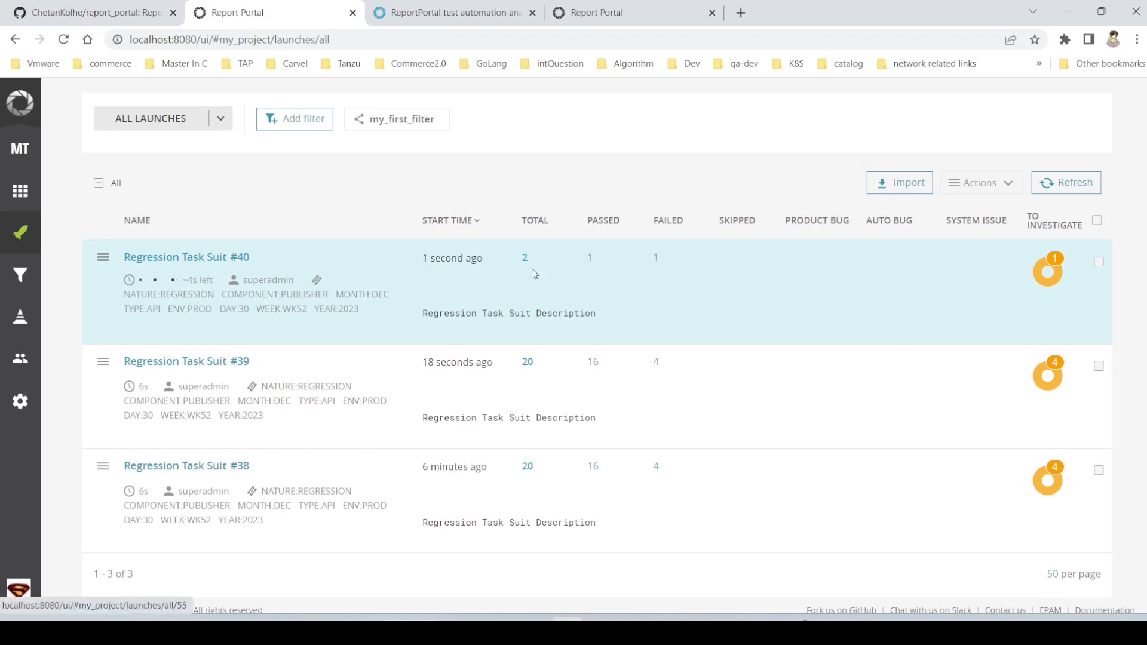
mouse_move(1047, 271)
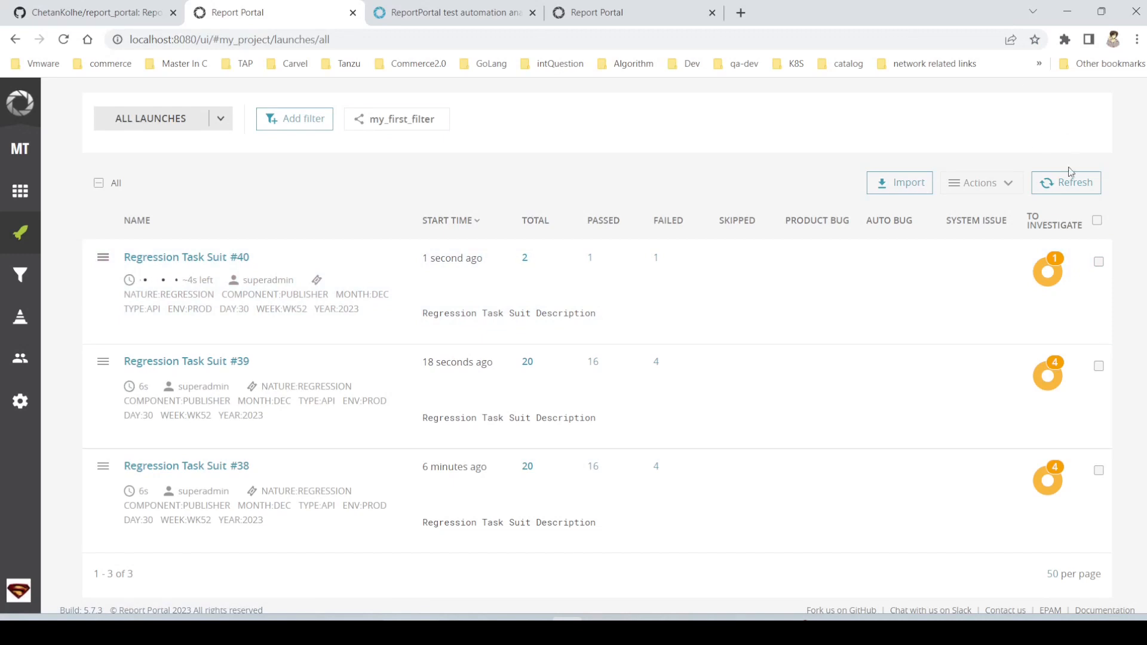
click(1058, 186)
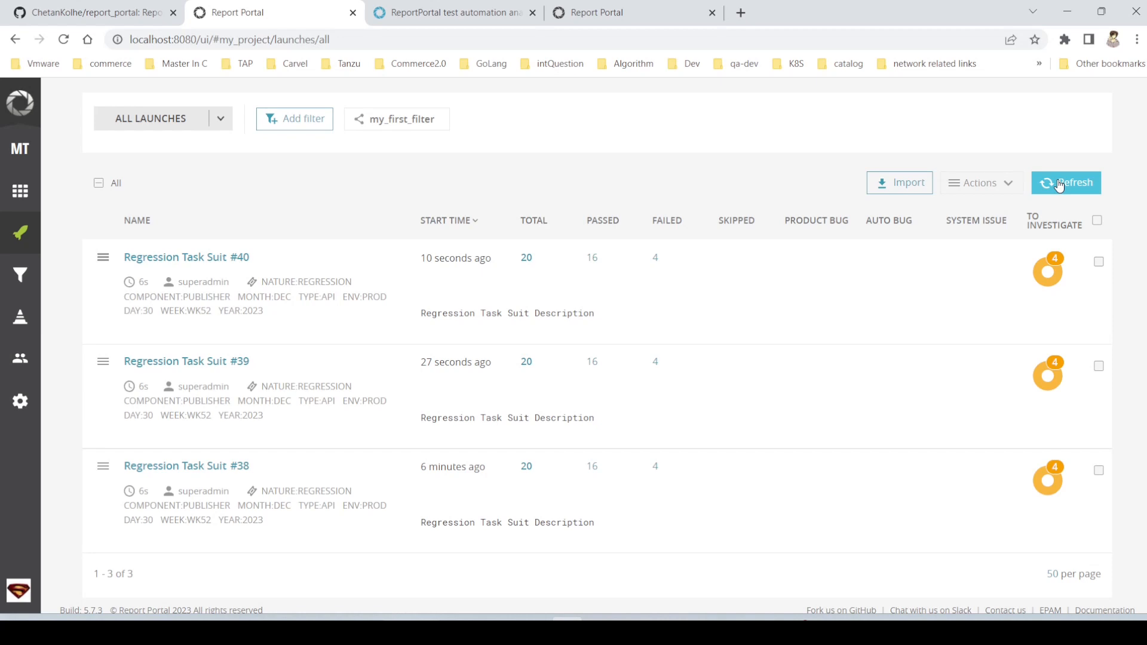
- Review the test cases of Task Suit: Create User in launch Regression Task Suit #40 and return to all launches
click(183, 261)
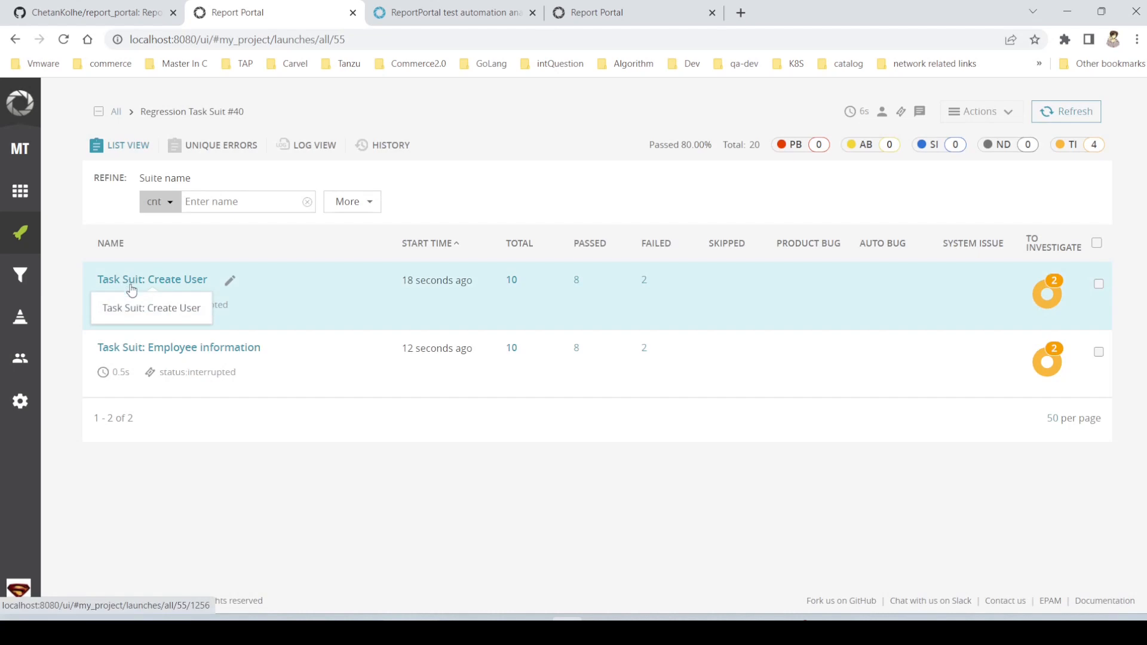
click(157, 278)
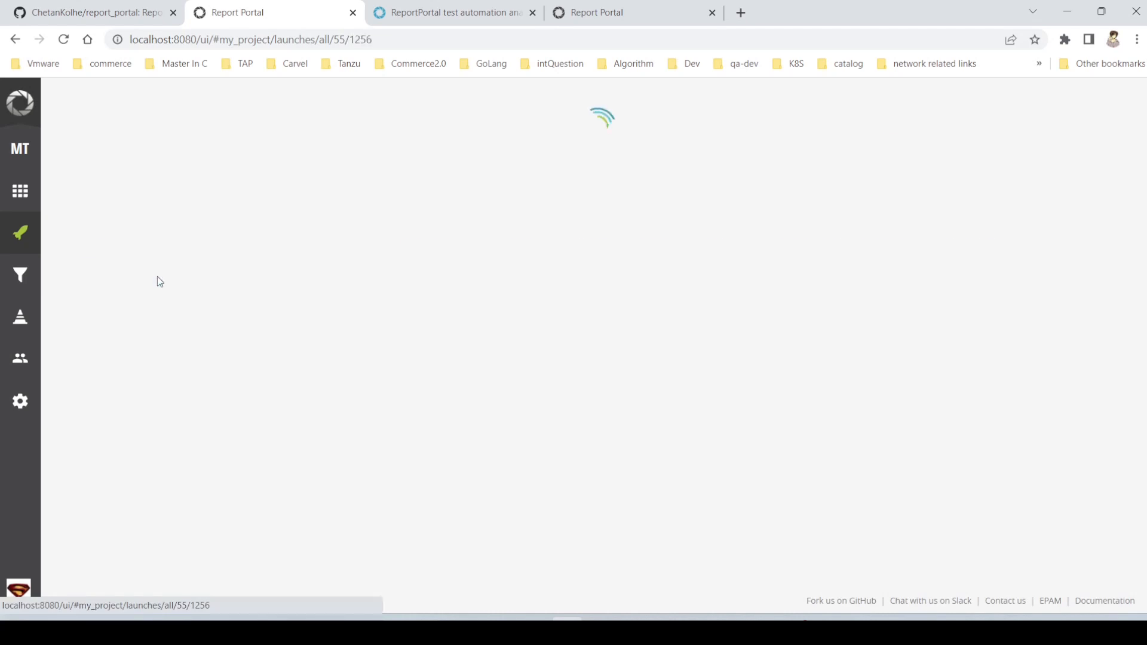
scroll(340, 450, down, 9)
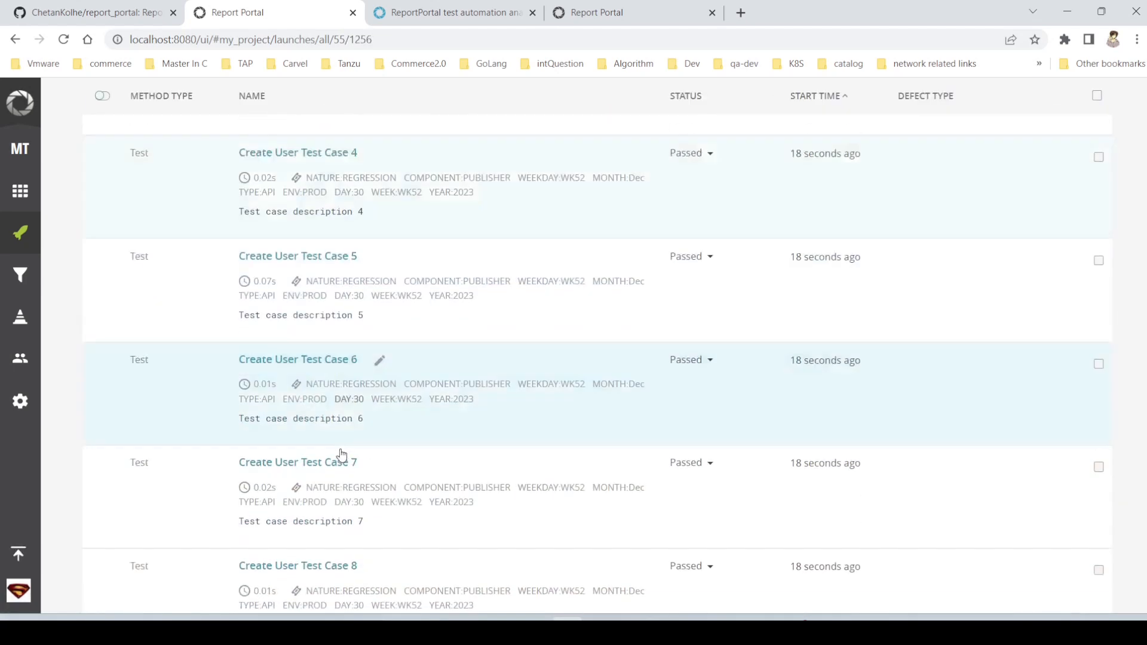
scroll(339, 450, up, 9)
scroll(339, 449, down, 10)
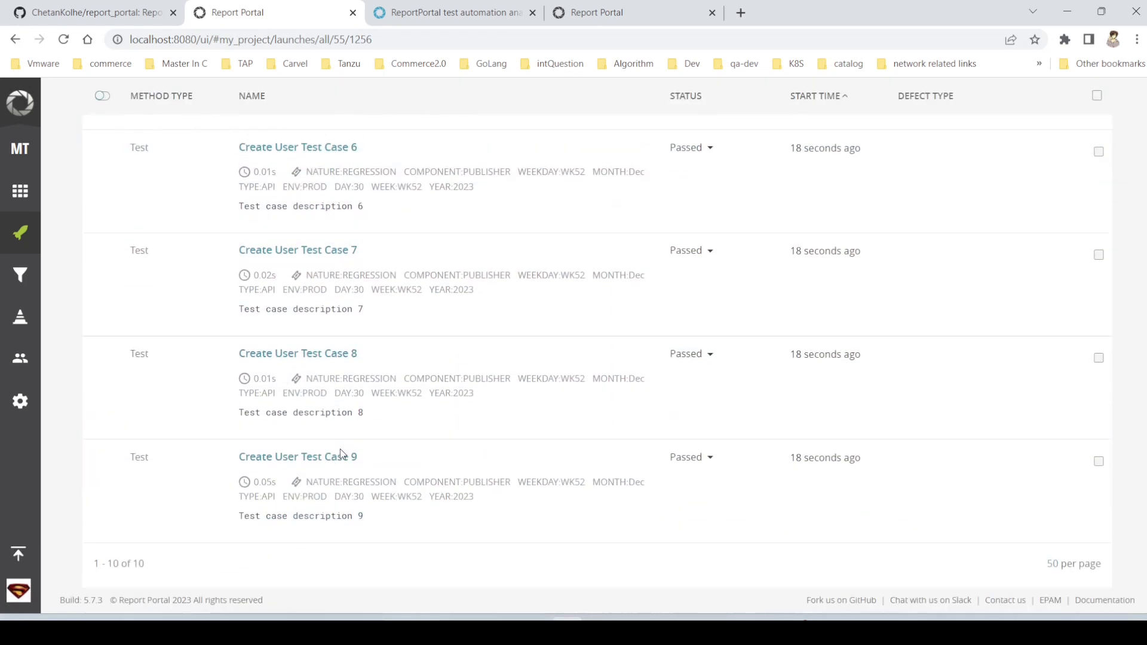
scroll(340, 449, up, 7)
scroll(340, 449, up, 3)
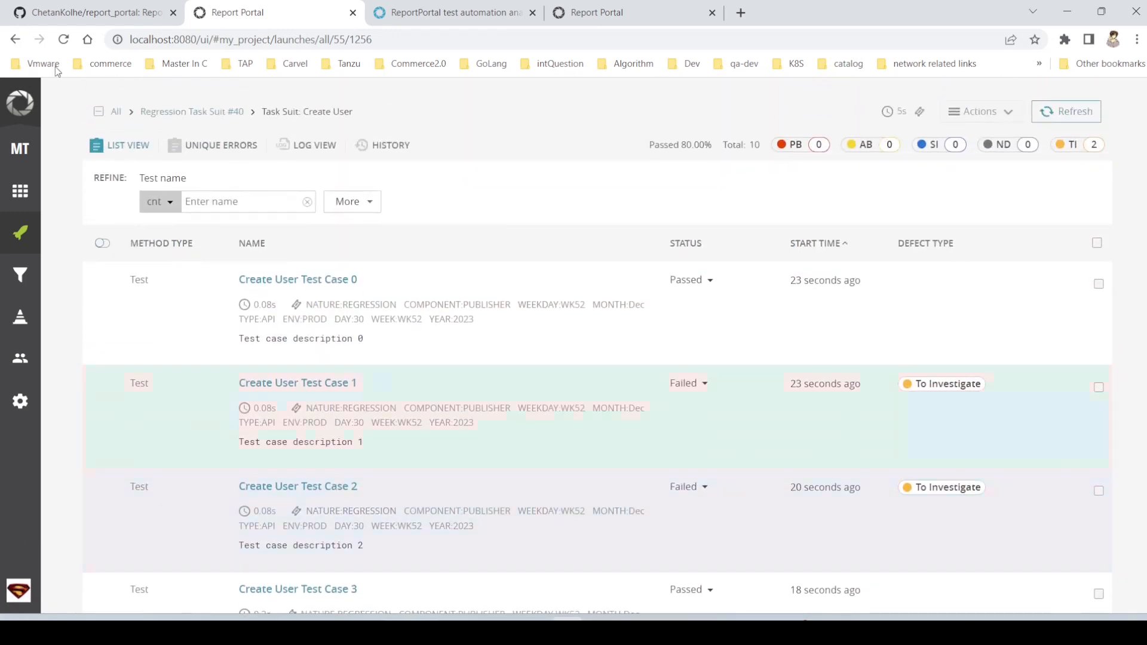
click(16, 40)
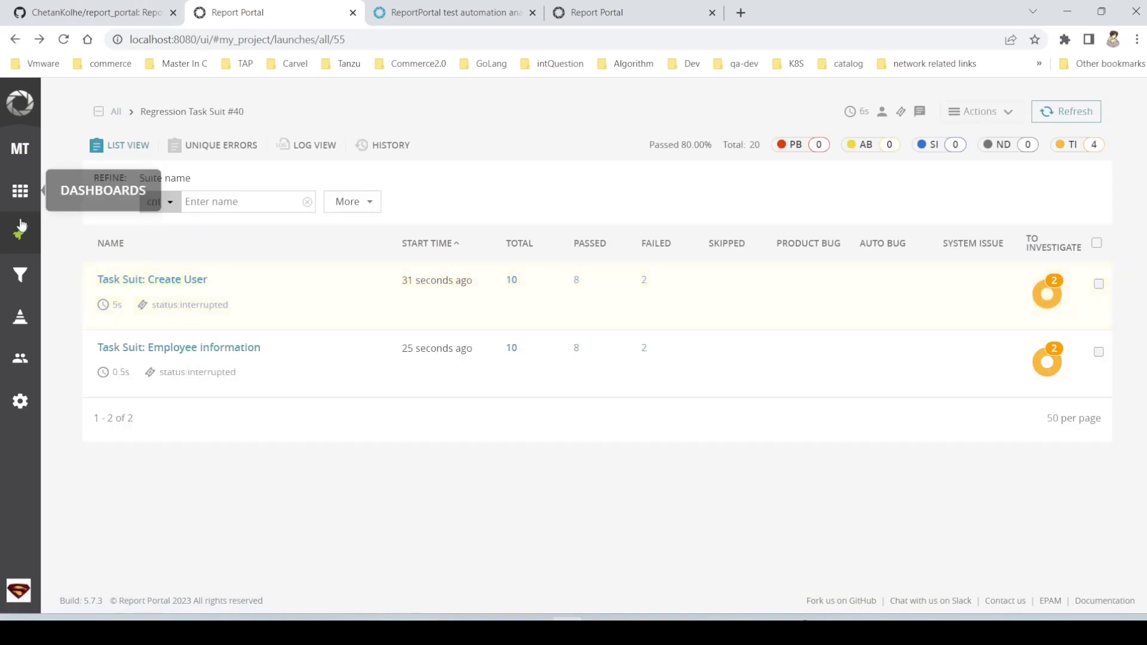
click(15, 239)
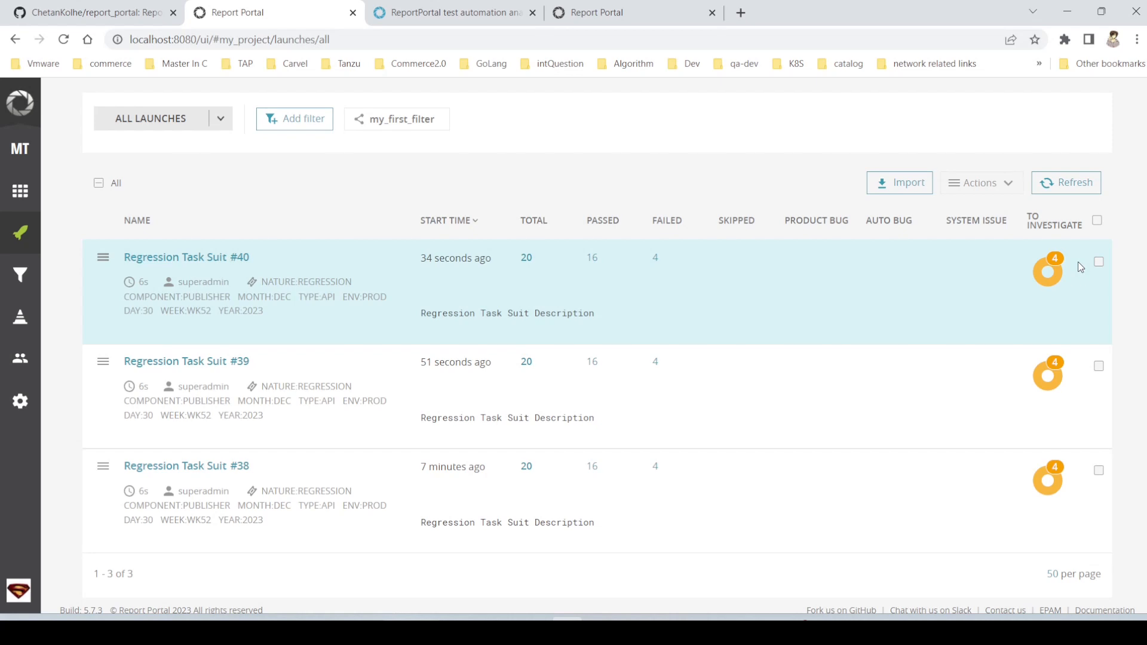
- View the defect options for Create User Test Case 1 among launch #40's To Investigate items, then close them without changes
mouse_move(1045, 274)
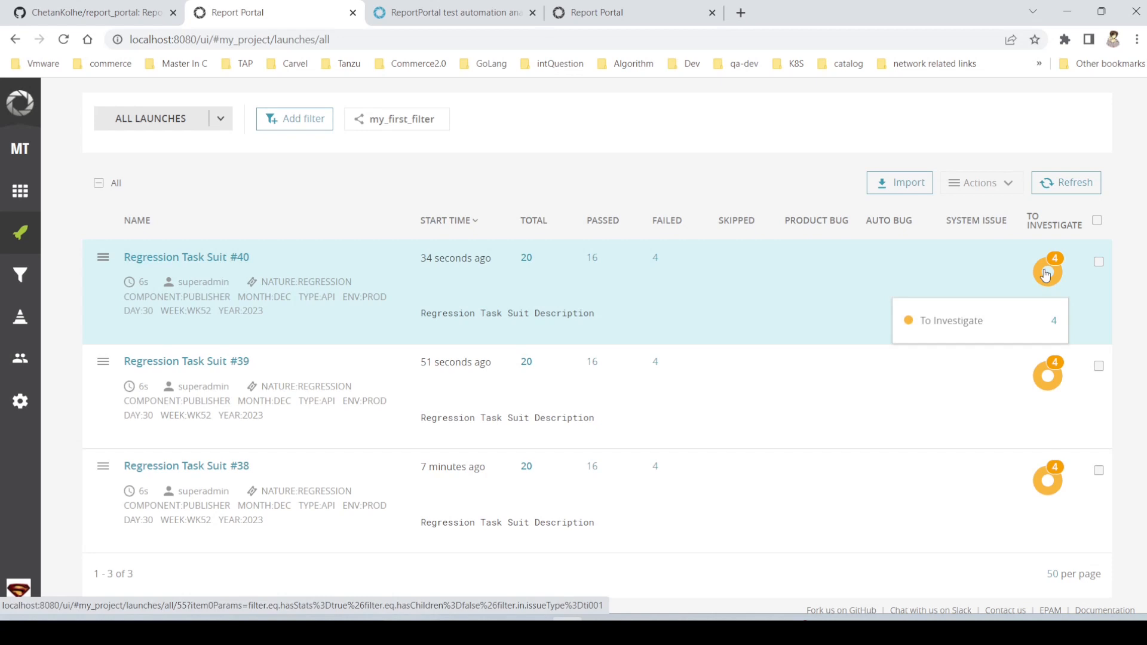
click(1046, 274)
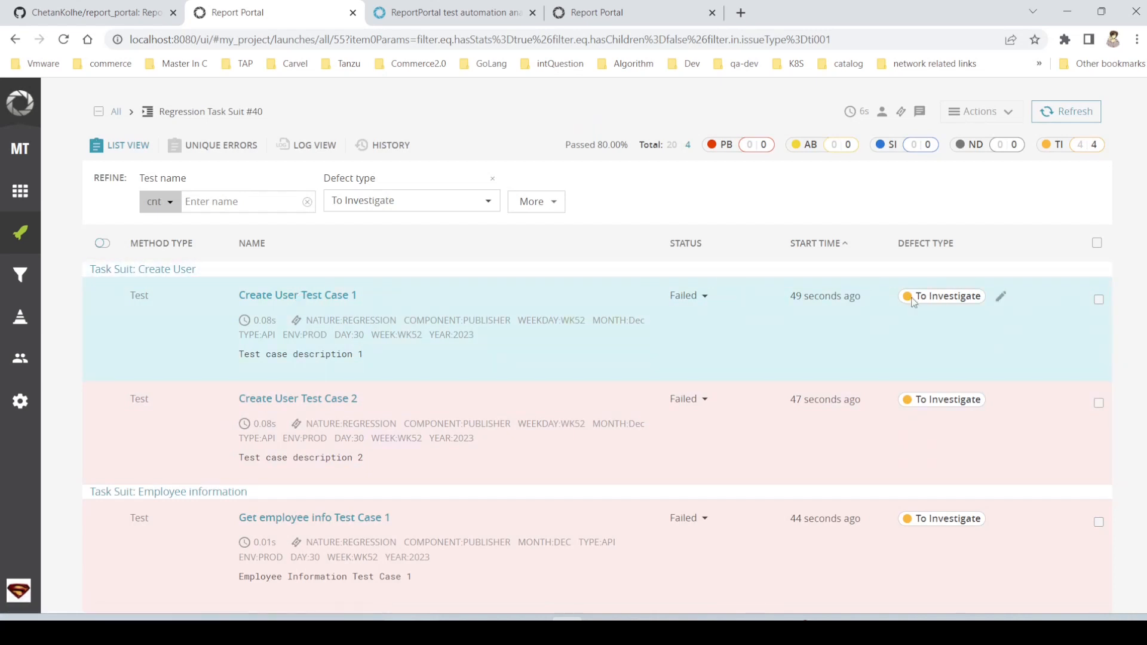
click(912, 299)
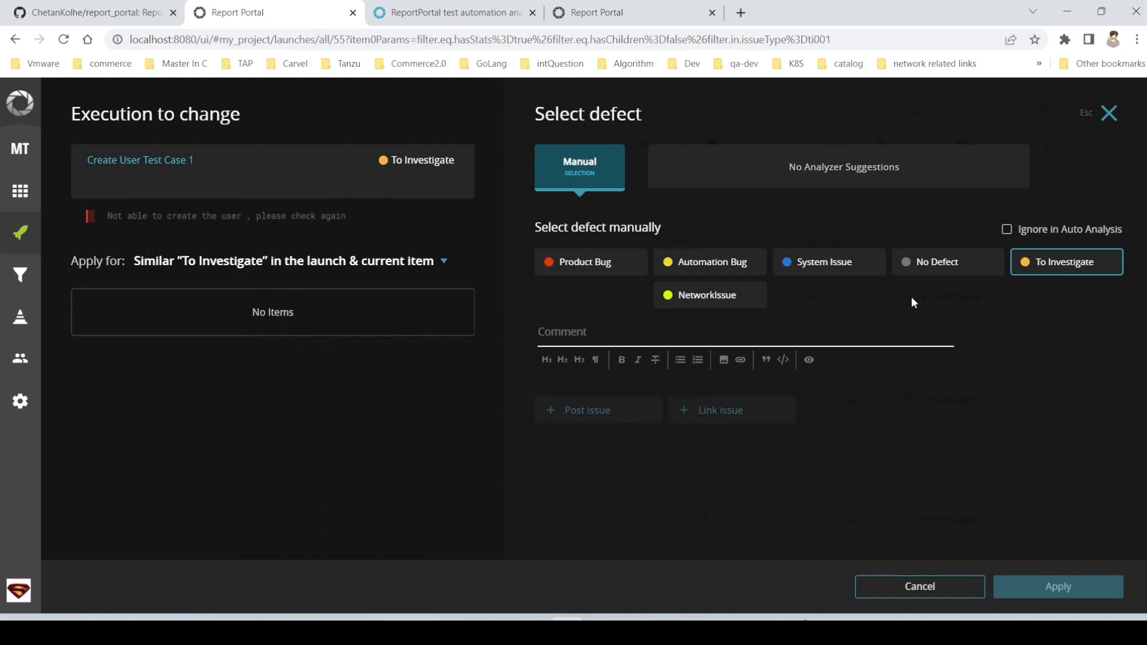
click(15, 40)
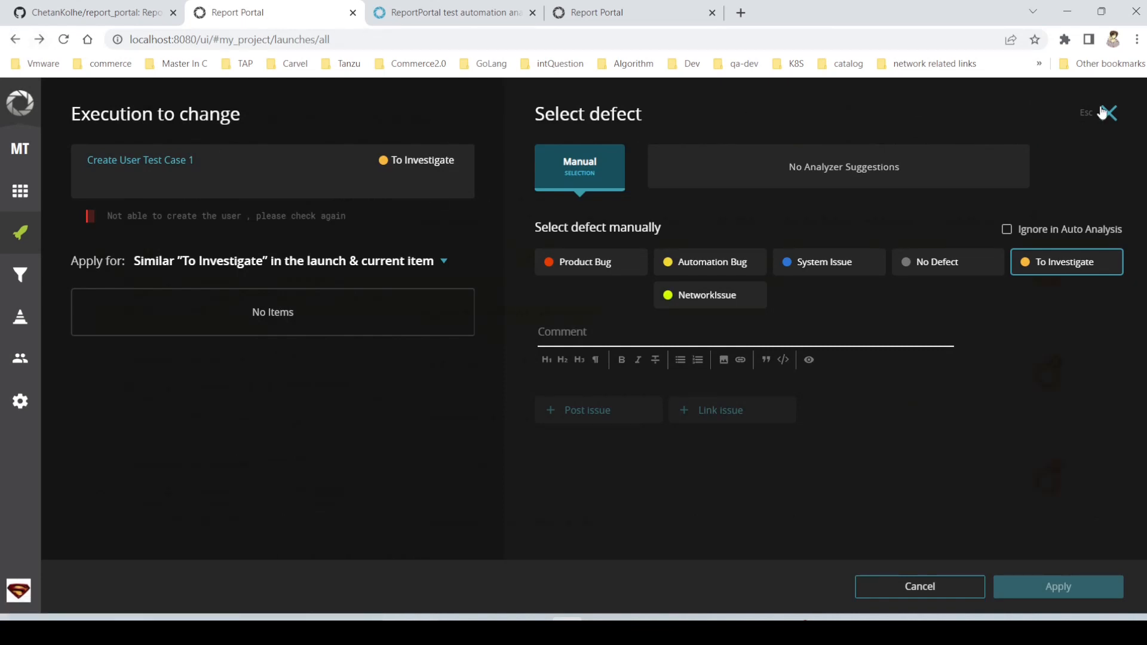
click(1107, 114)
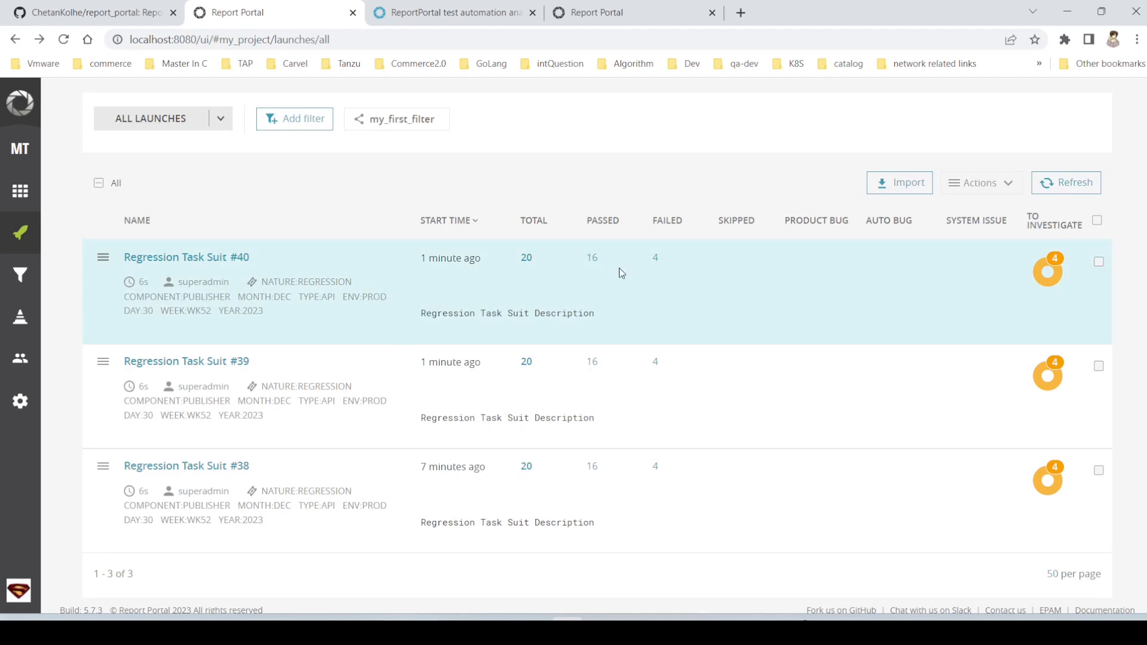
- Examine the logs, stack trace and launch history of Create User Test Case 1 in launch #40, then return to its To Investigate items
click(1048, 270)
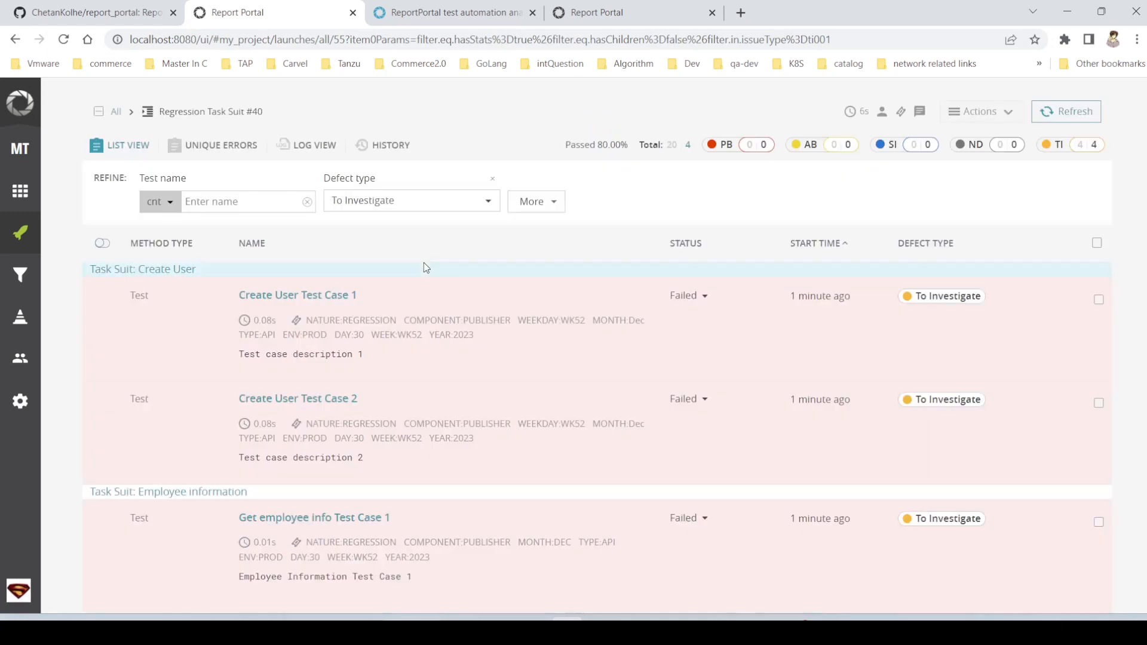
click(304, 296)
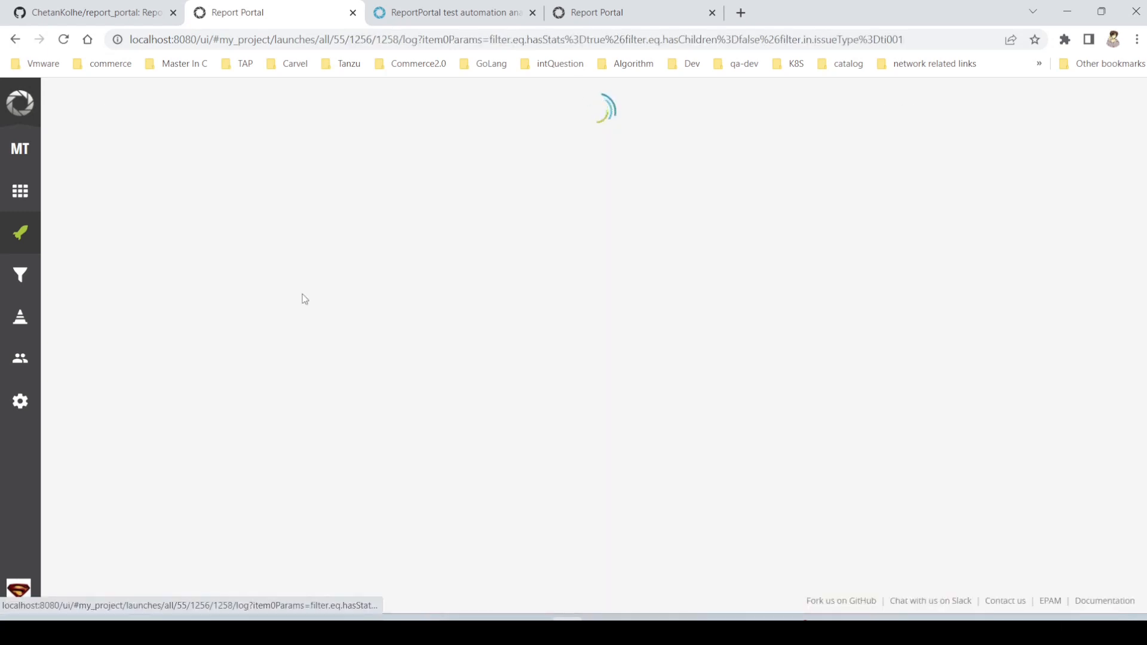
scroll(596, 551, down, 1)
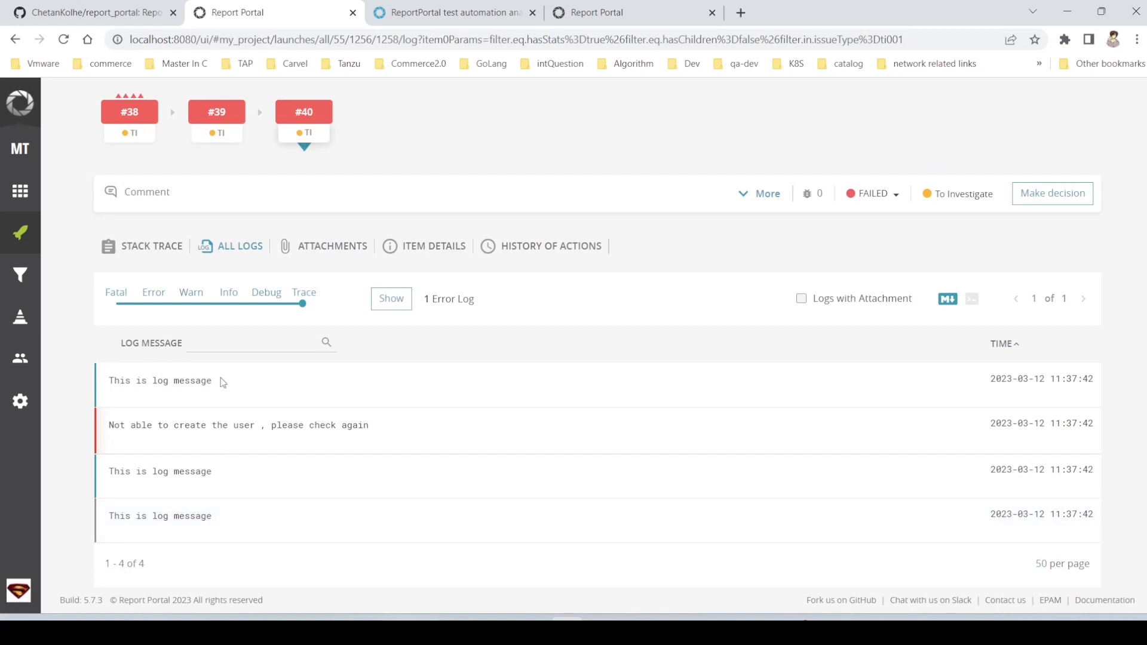
click(164, 248)
triple_click(119, 339)
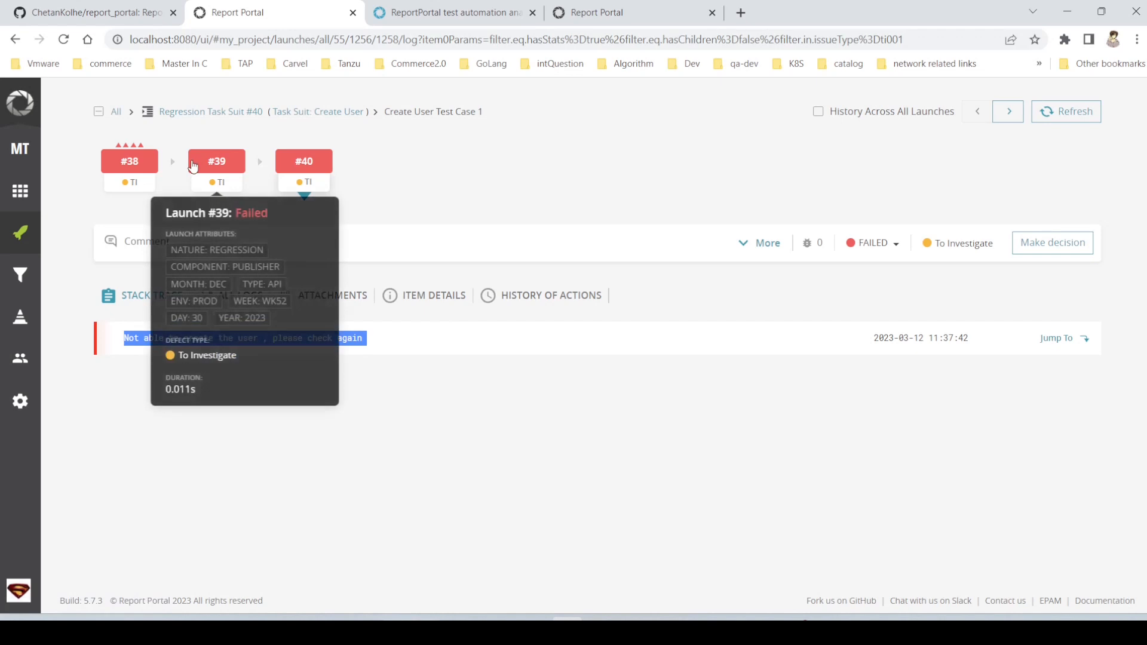
mouse_move(145, 166)
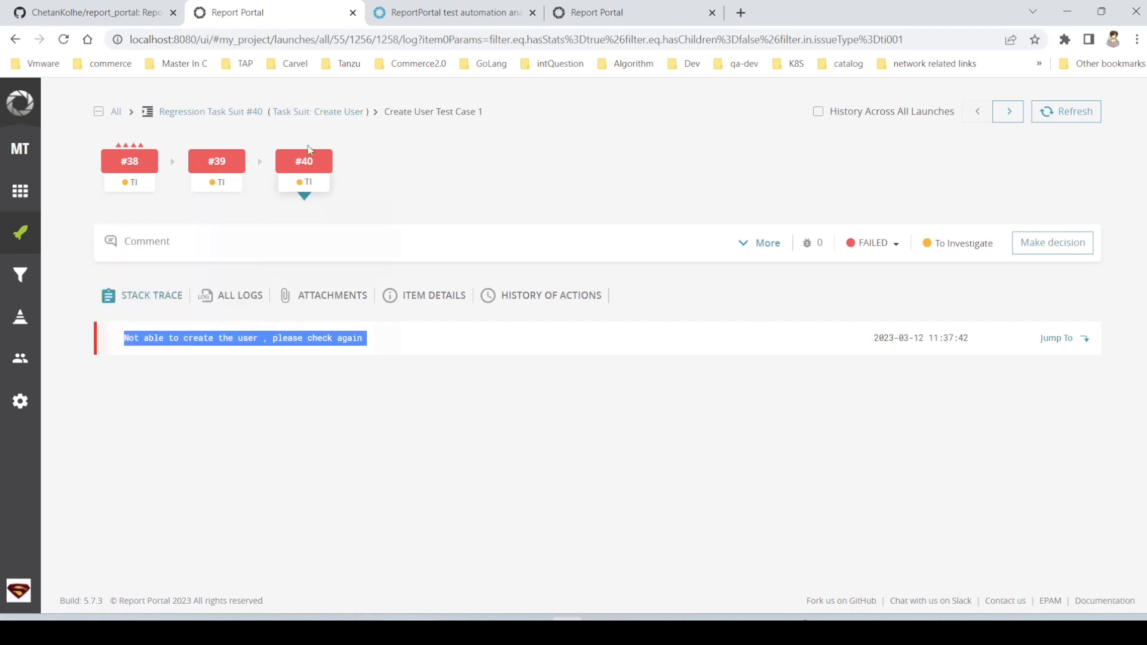
click(241, 113)
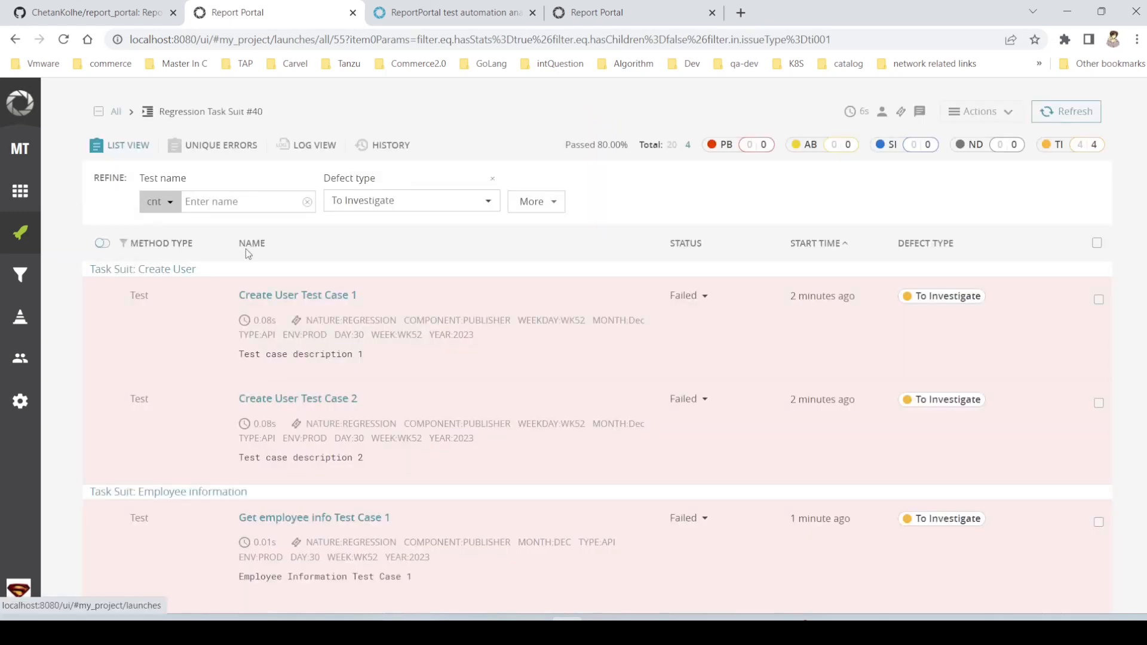
- Classify the failure of Create User Test Case 2 in launch #40 as an Automation Bug and apply the decision
click(336, 405)
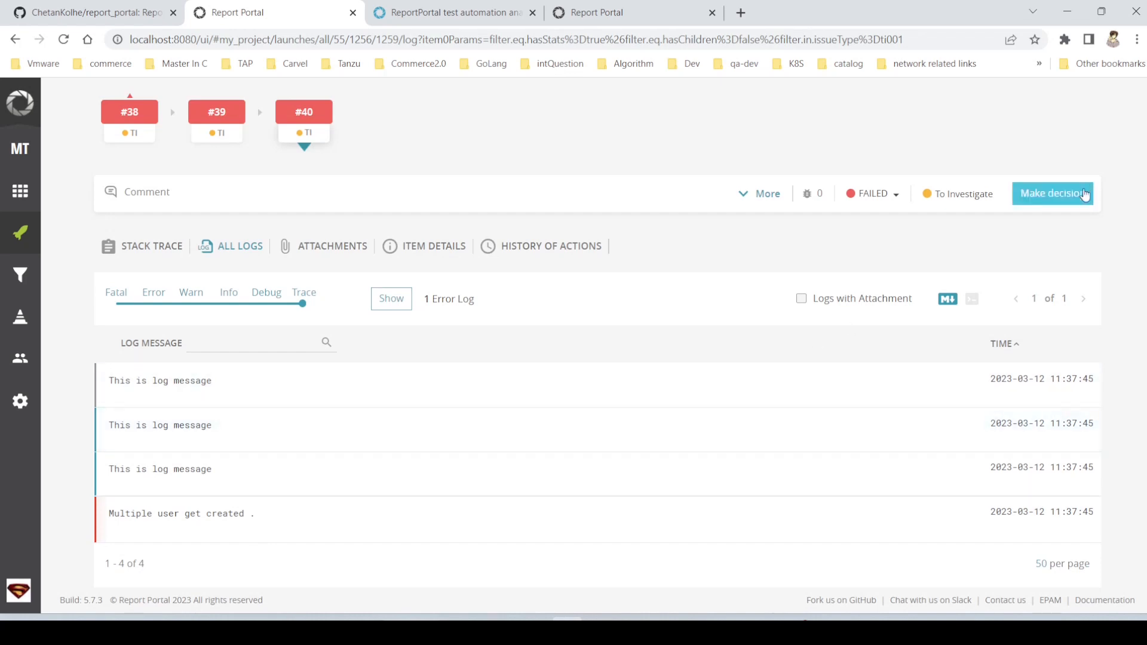
click(1068, 197)
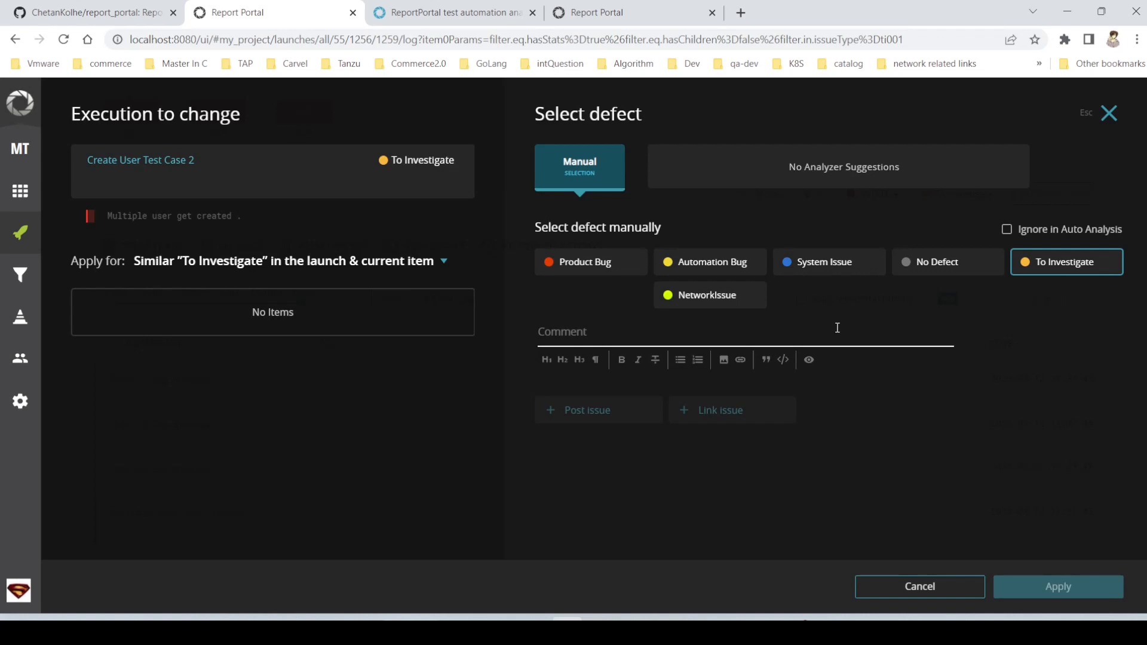
click(716, 274)
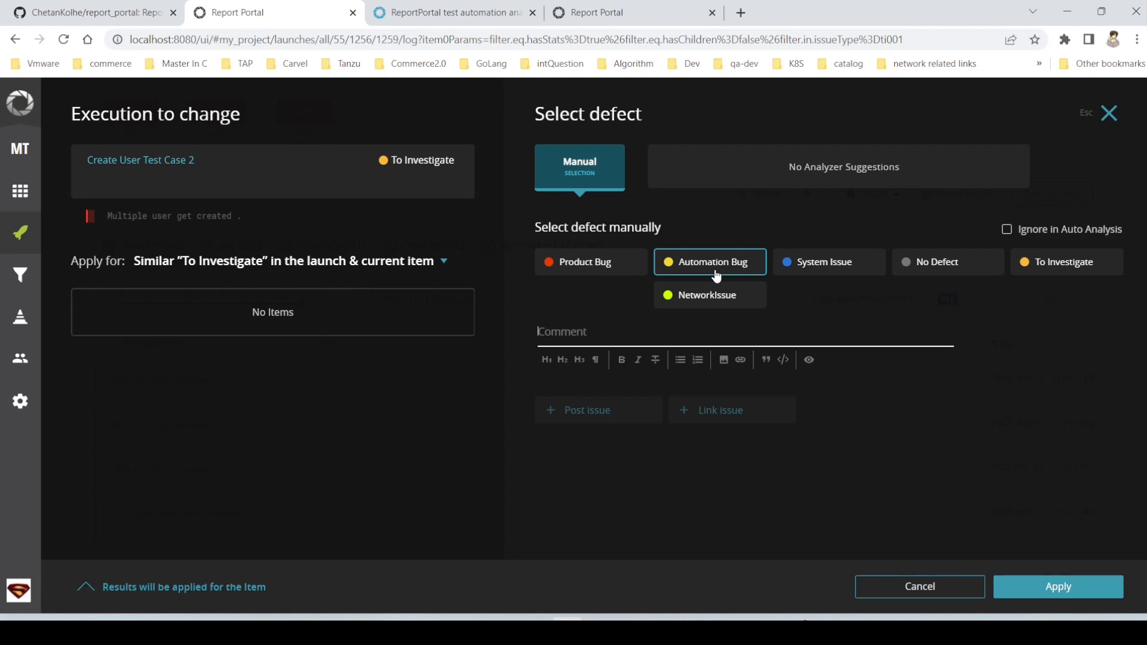
click(1059, 586)
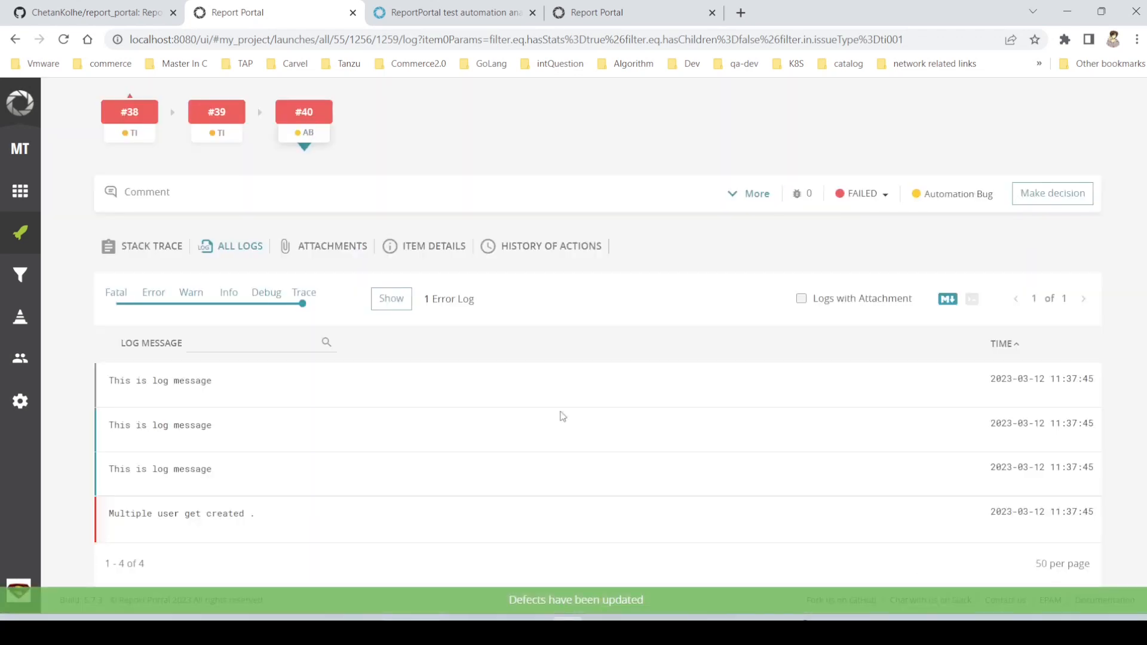
- Check the Auto Bug breakdown of Regression Task Suit #40 in the launches list and switch back to PyCharm
click(20, 232)
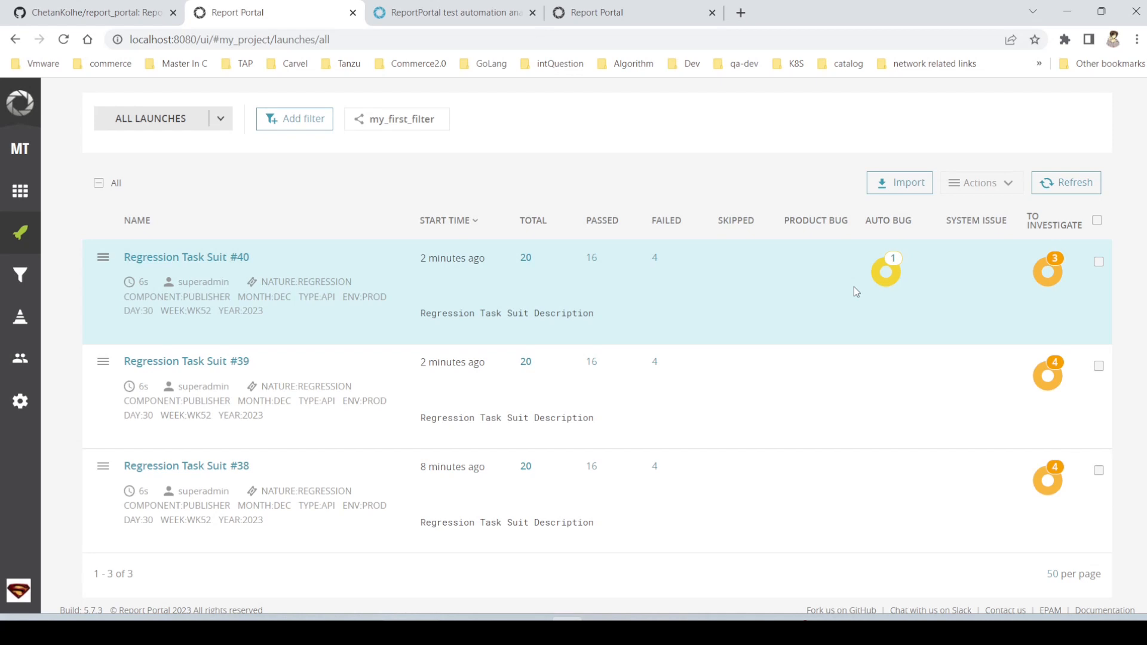
mouse_move(875, 279)
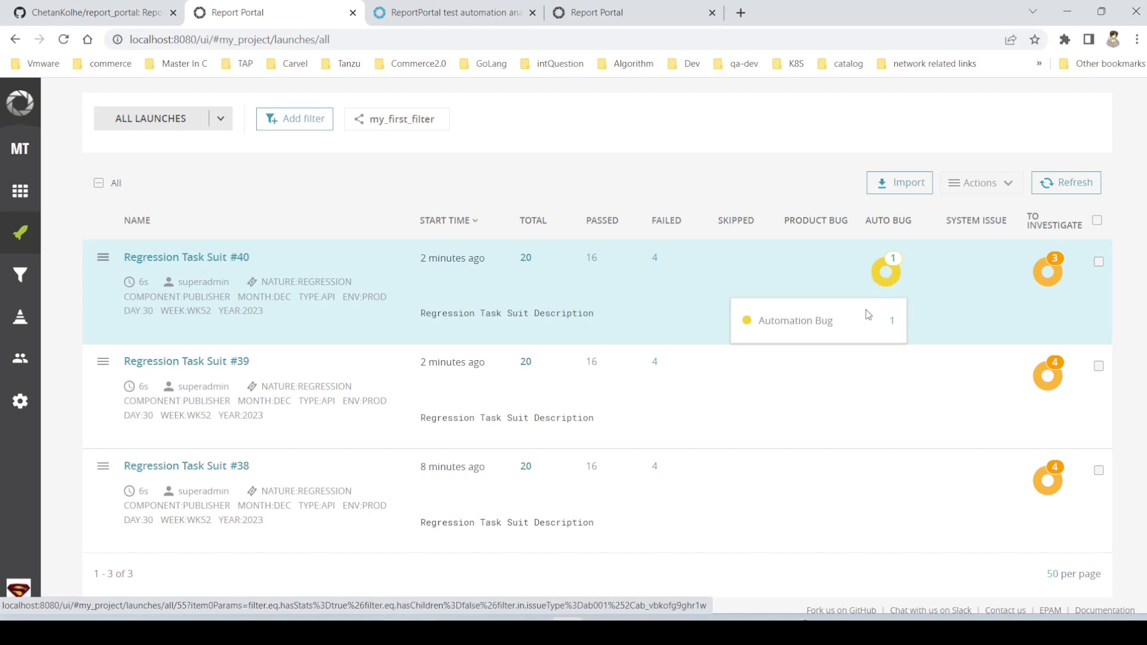
mouse_move(731, 632)
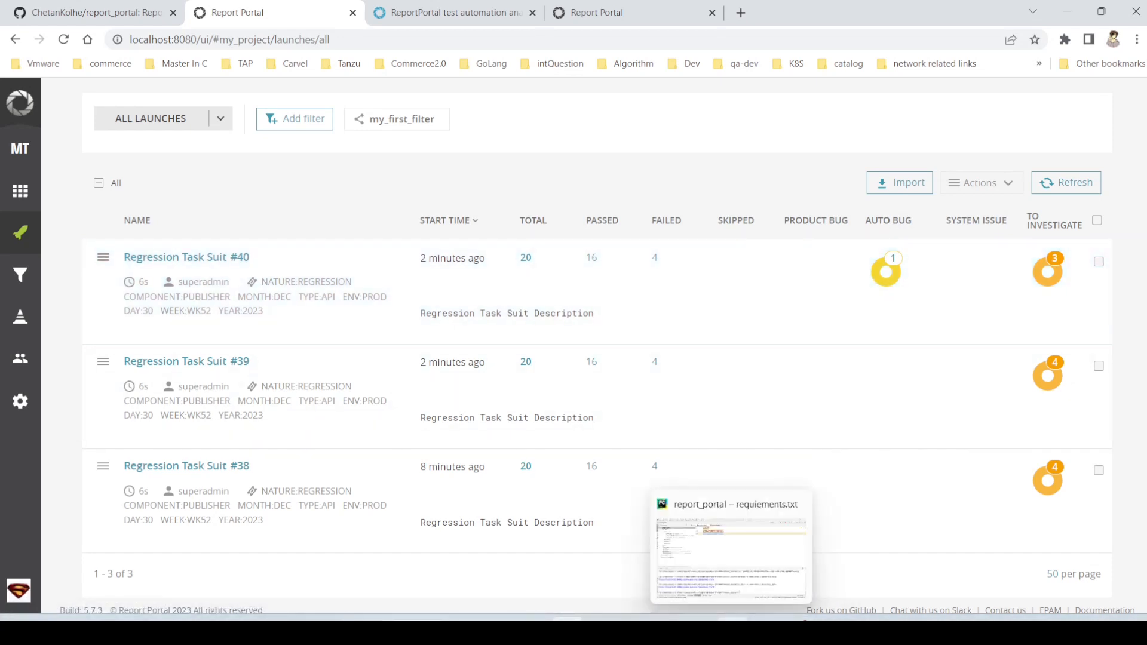
click(716, 556)
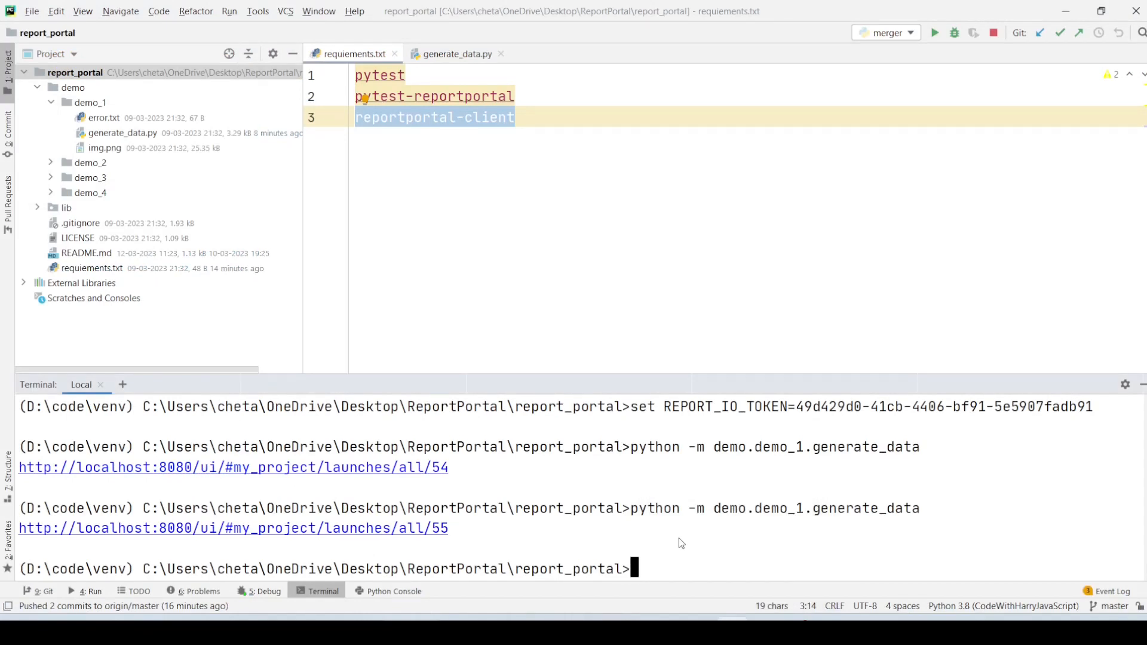
- Run python -m demo.demo_1.generate_data again, switch to Report Portal in Chrome and refresh the launches list until the new launch is analyzed
key(Up)
key(Return)
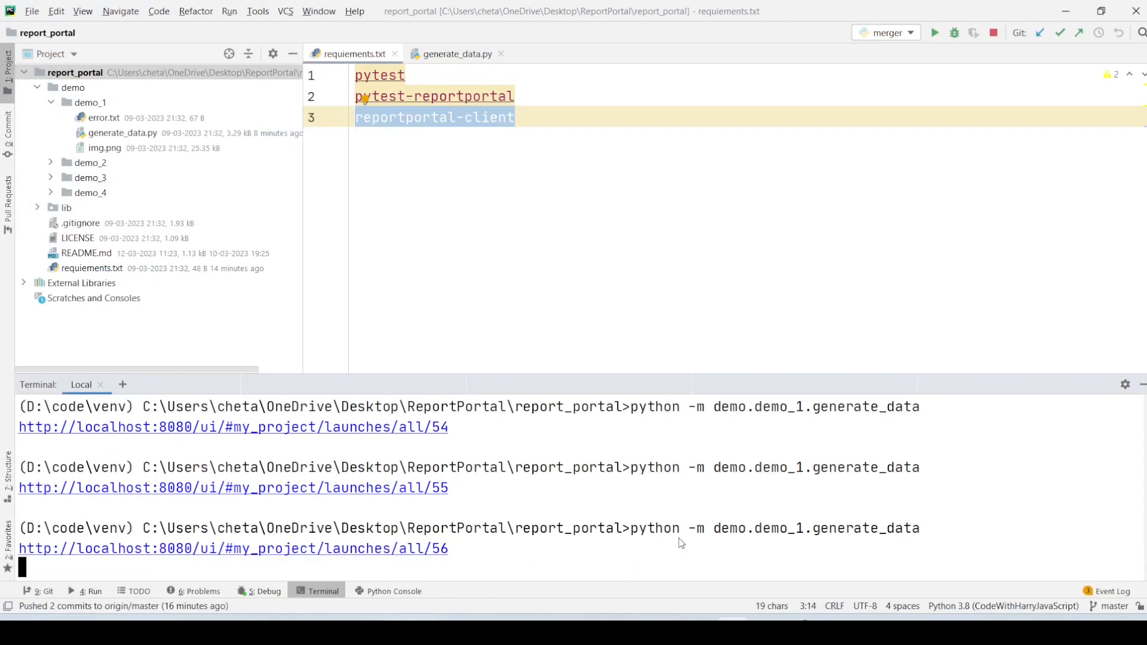
key(alt+Tab)
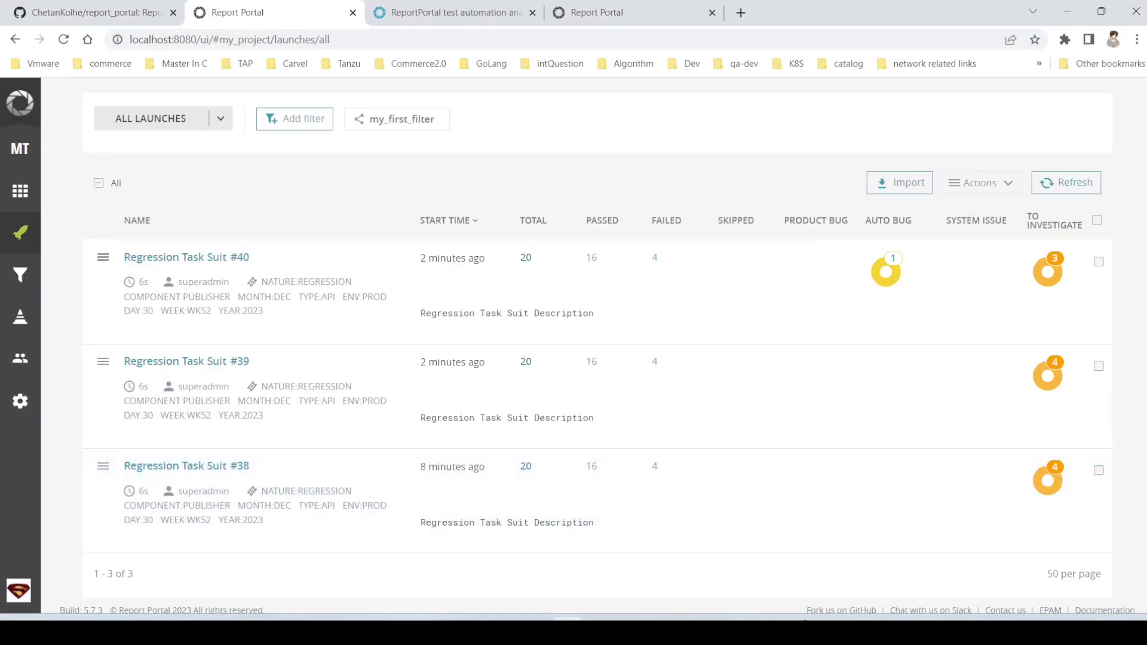
click(1057, 185)
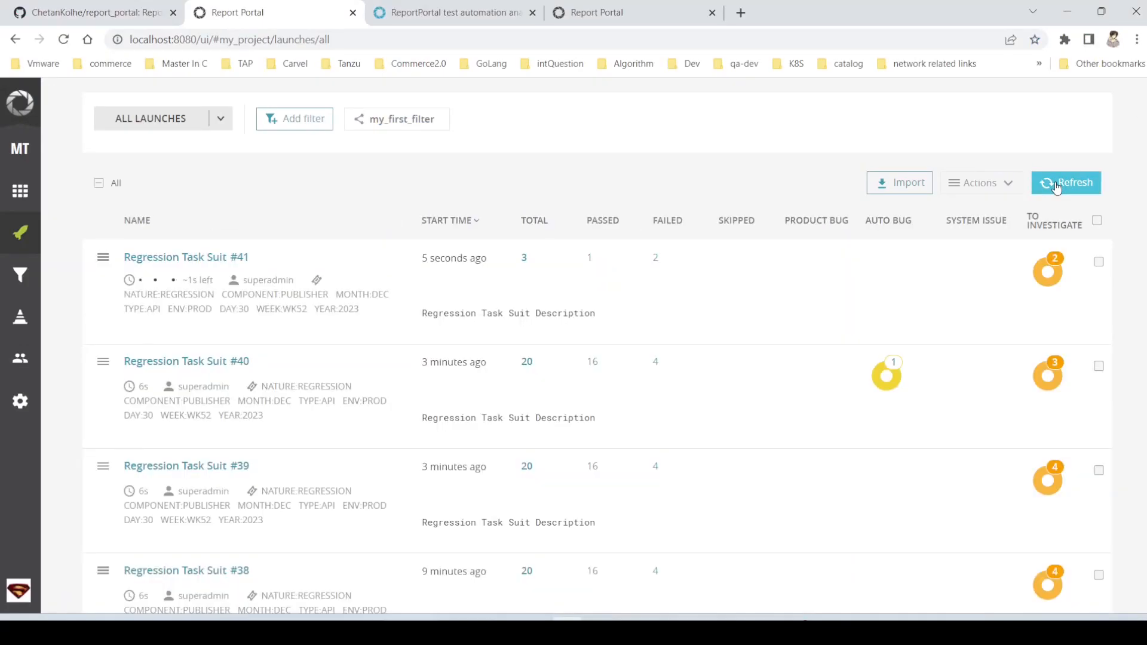
click(1056, 185)
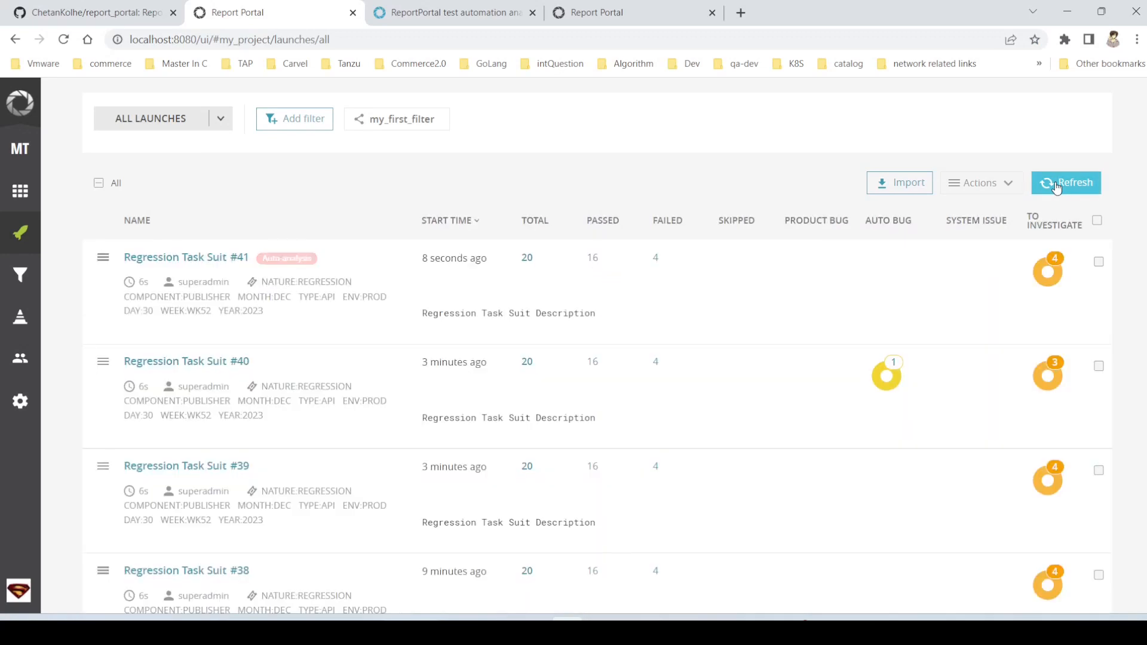
click(1056, 185)
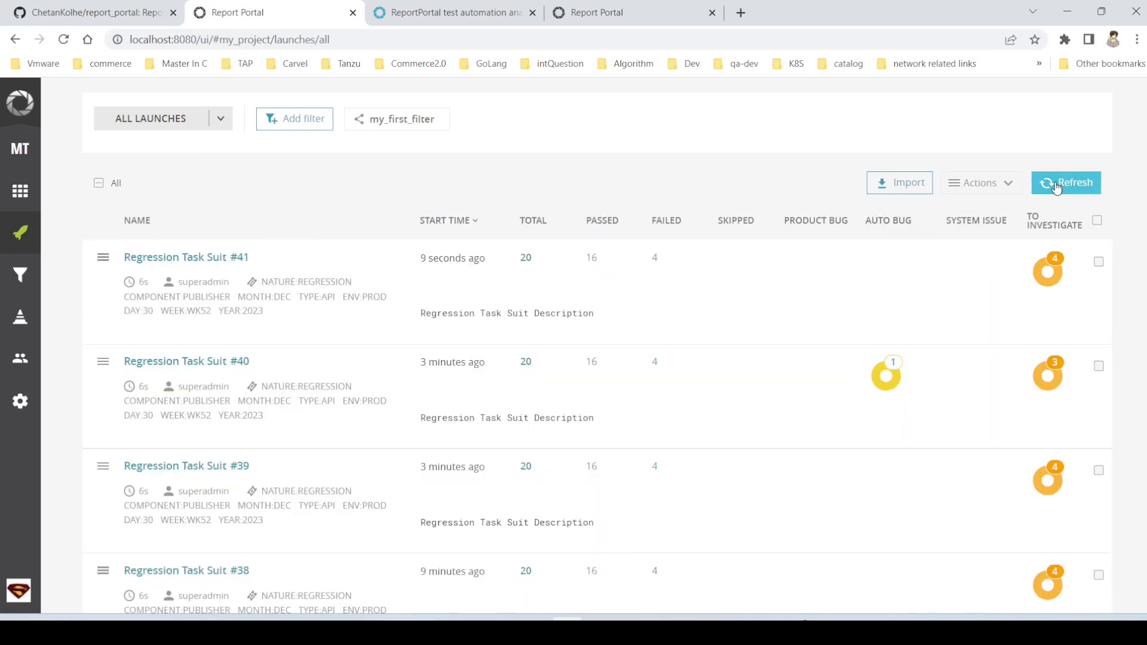
click(1056, 185)
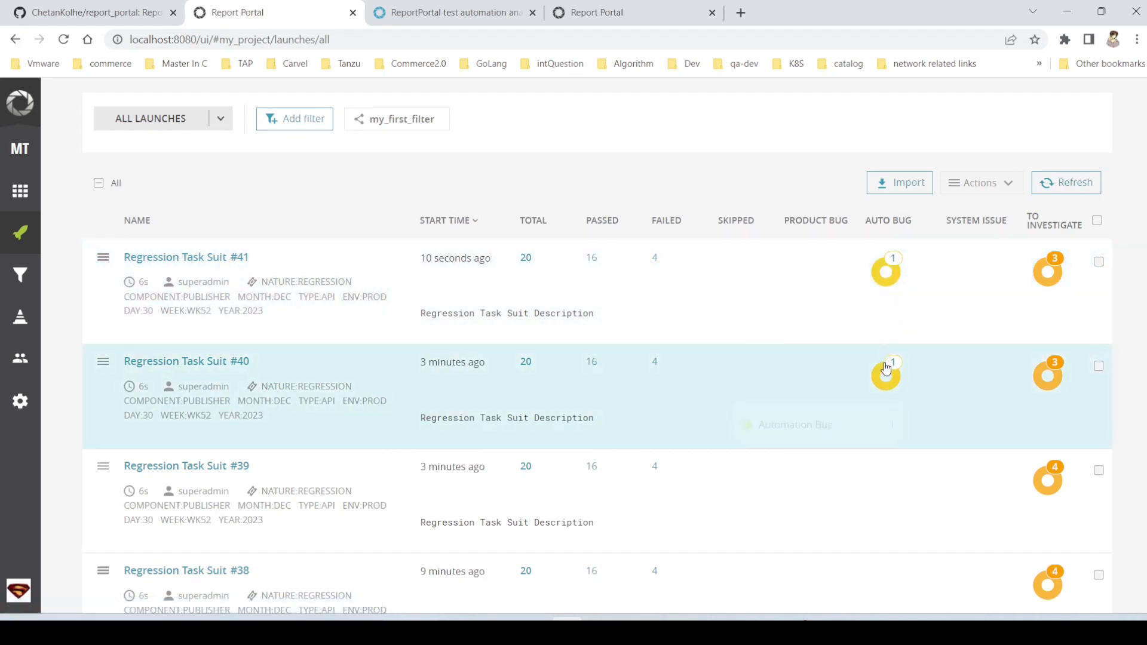
- Check the defect breakdowns of launch #40, briefly open launch #39's To Investigate items and return to the launches list
mouse_move(886, 368)
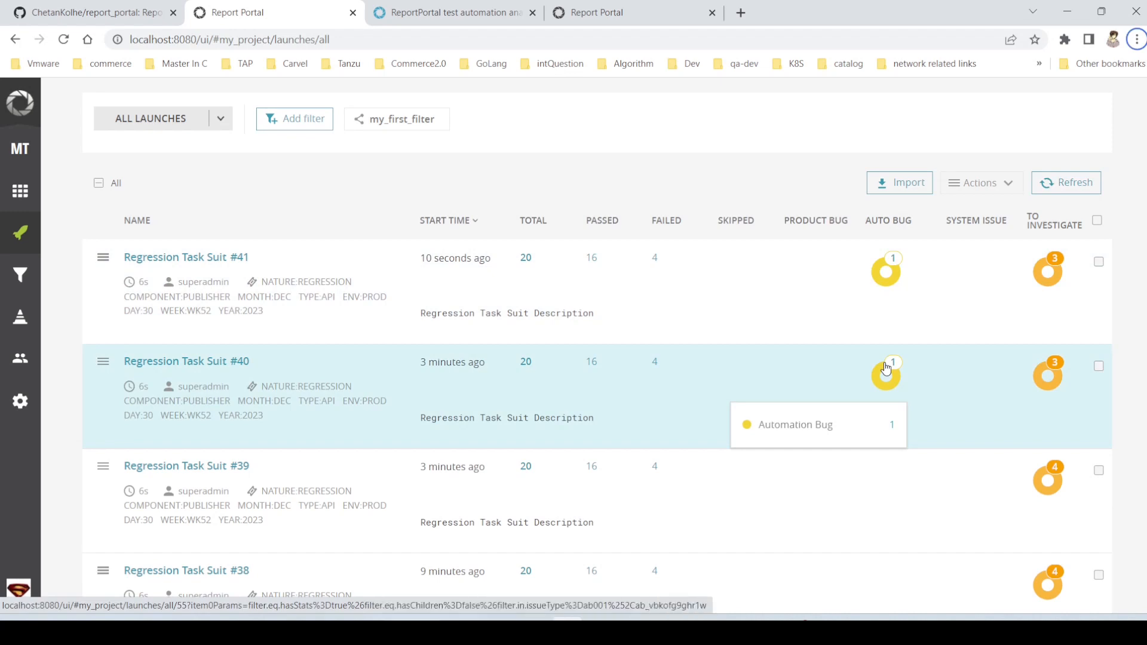
mouse_move(1046, 376)
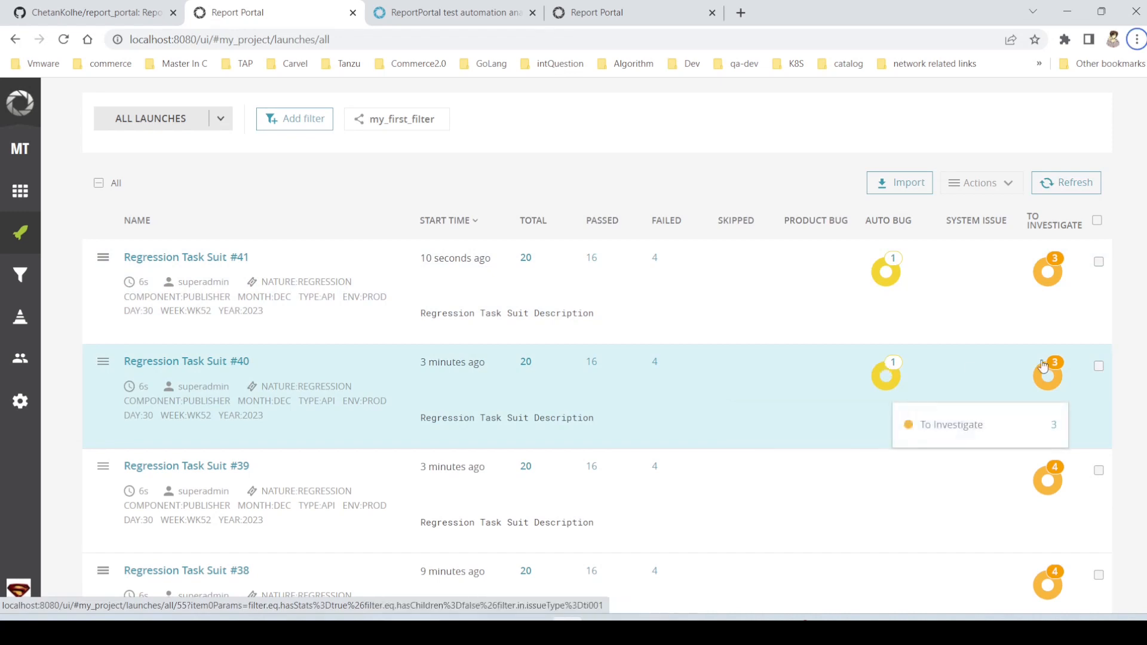
scroll(1045, 377, down, 2)
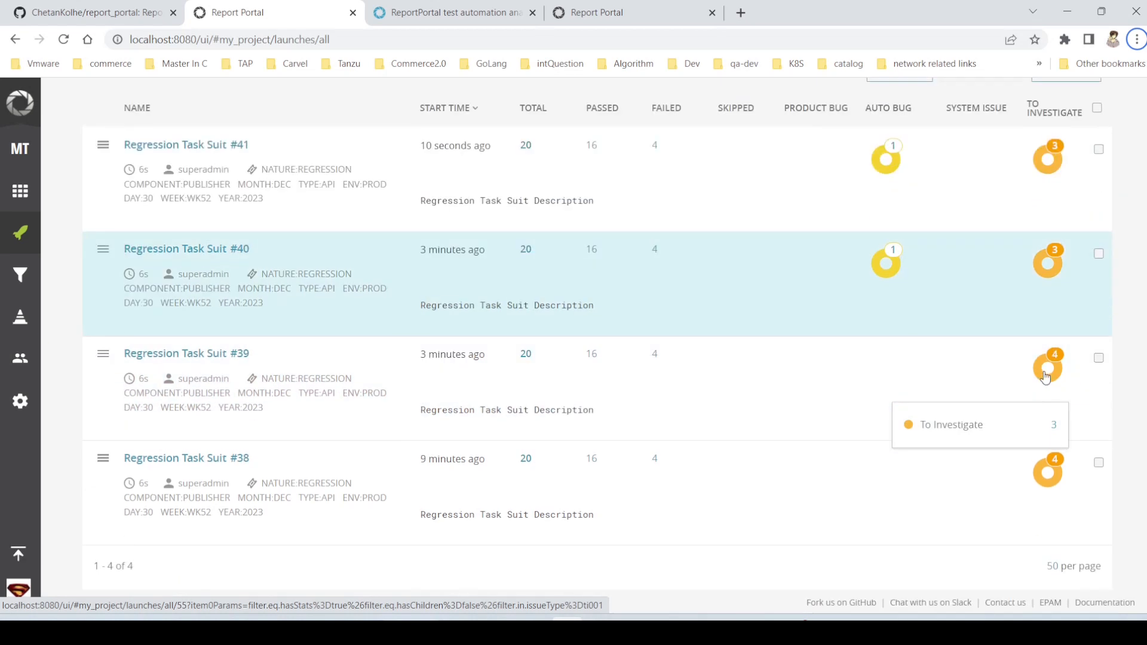
click(1045, 375)
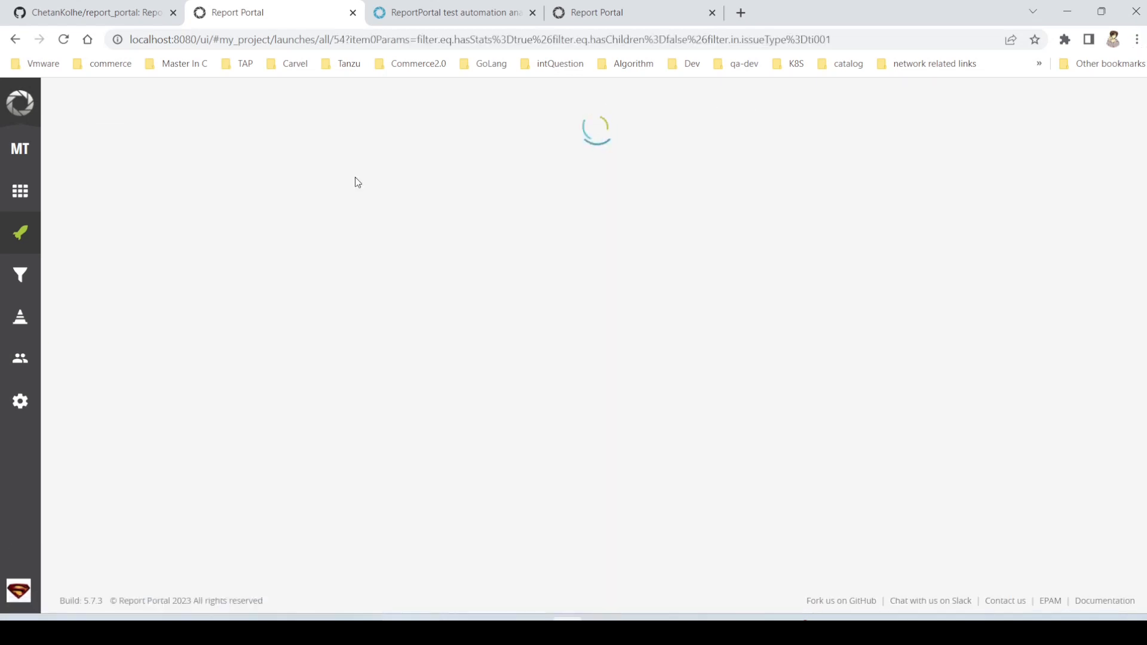
click(15, 40)
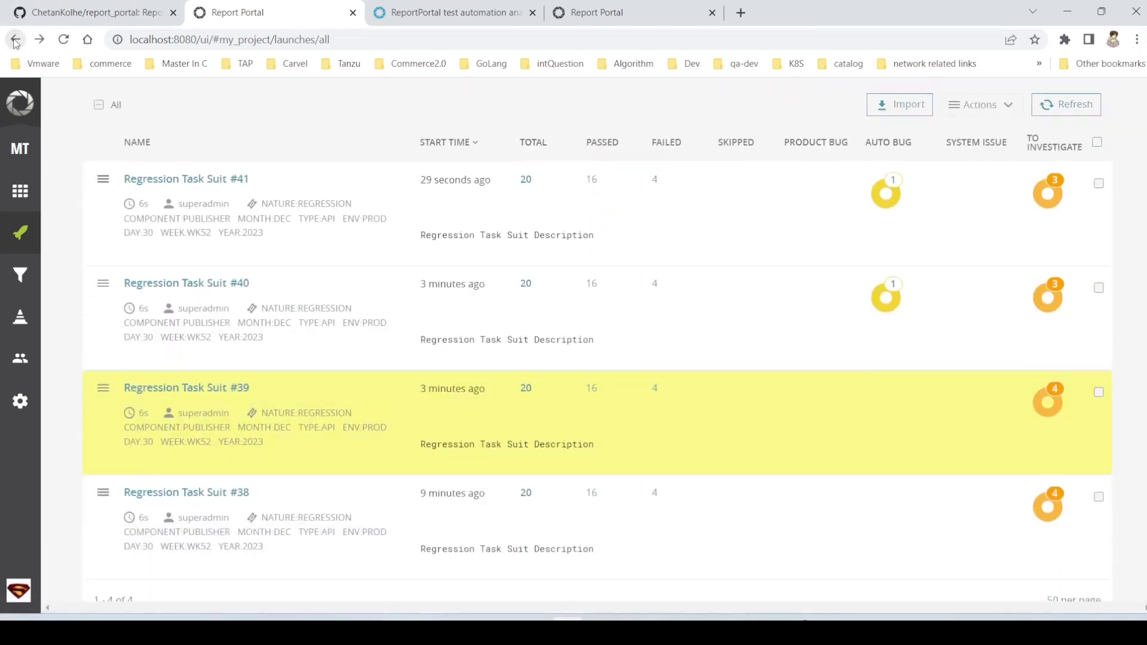
- Run auto-analysis on Regression Task Suit #39 based on launches with the same name, covering only To investigated items
scroll(515, 214, down, 1)
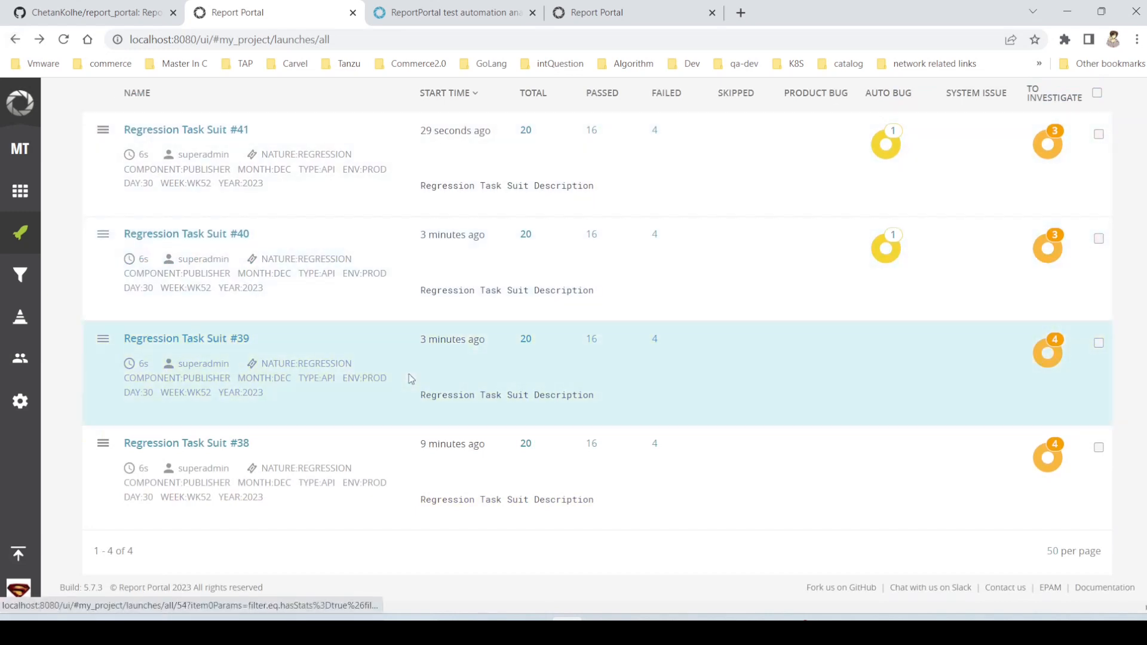
click(103, 341)
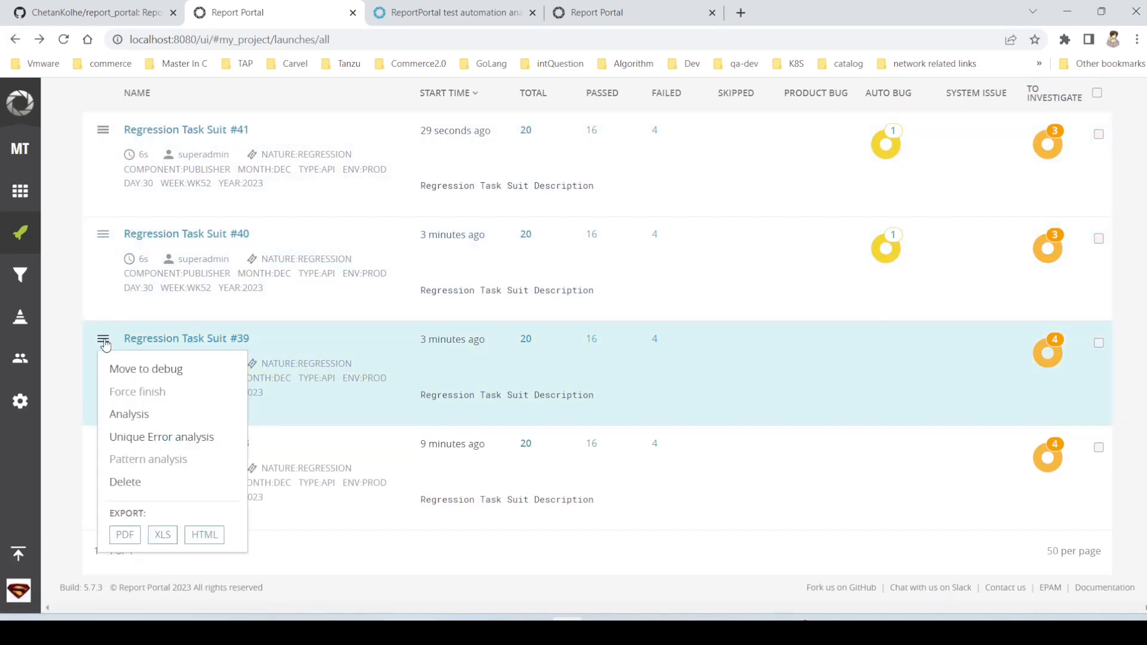
click(150, 421)
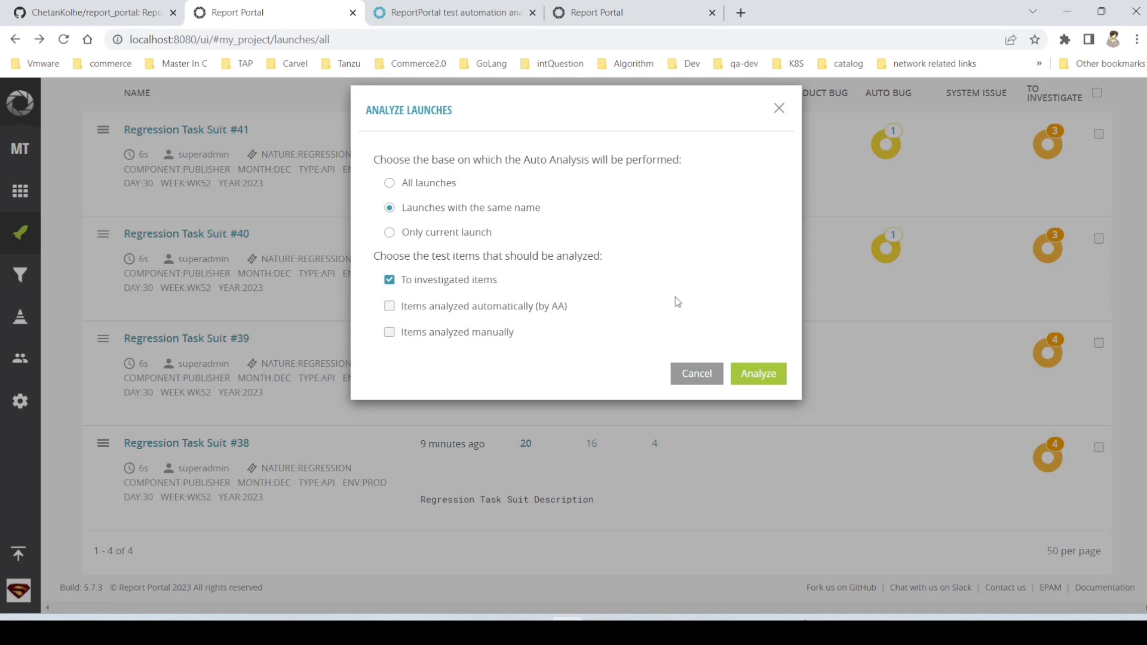
click(781, 377)
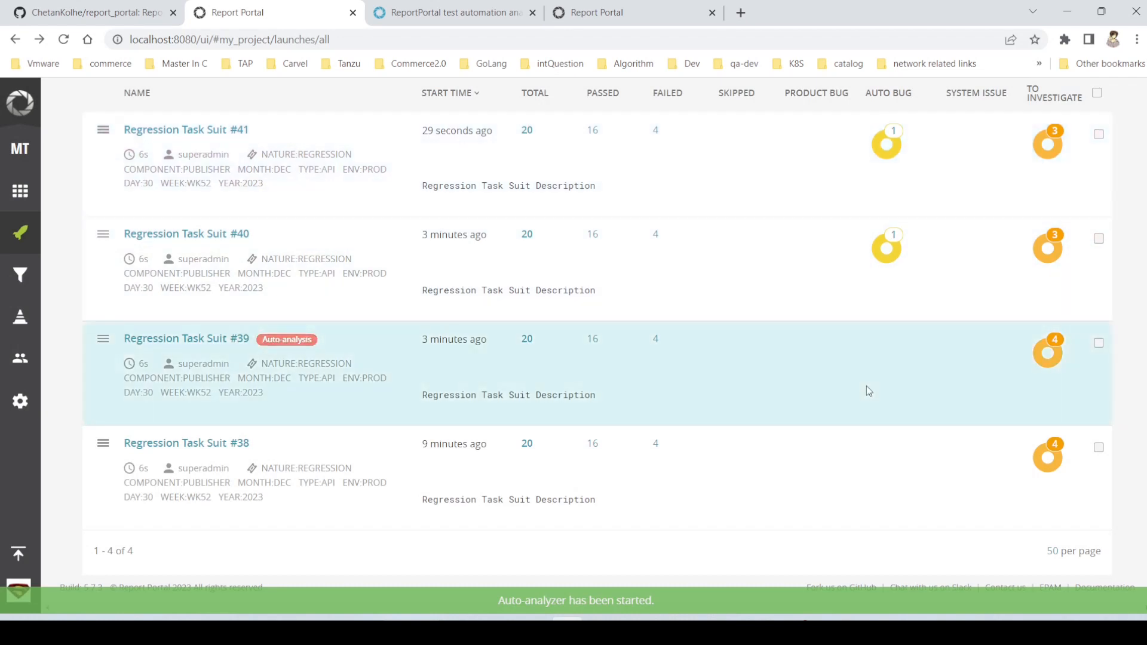
- Refresh the launches list and check the Auto Bug breakdown of Regression Task Suit #39
scroll(943, 310, up, 2)
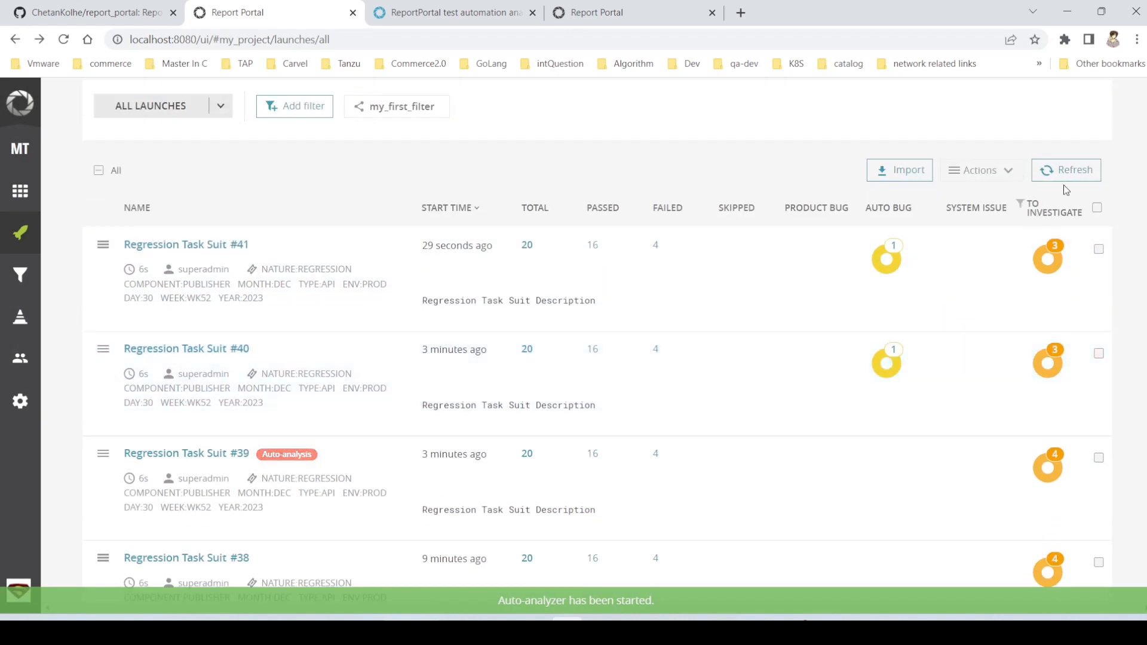
click(1067, 171)
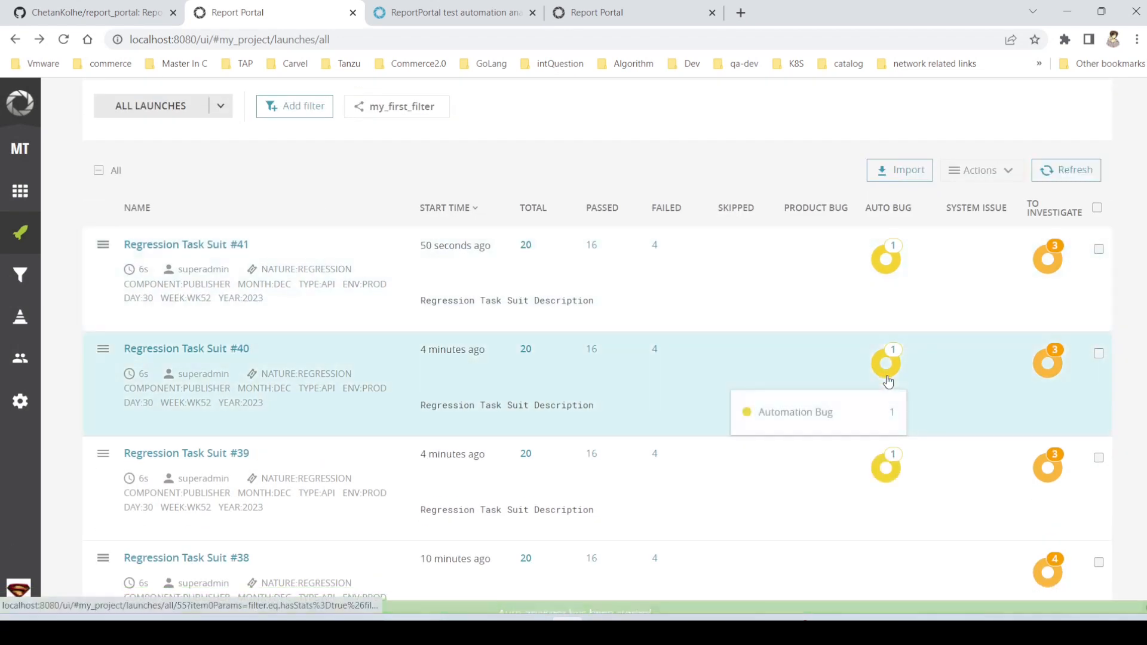
scroll(888, 381, down, 2)
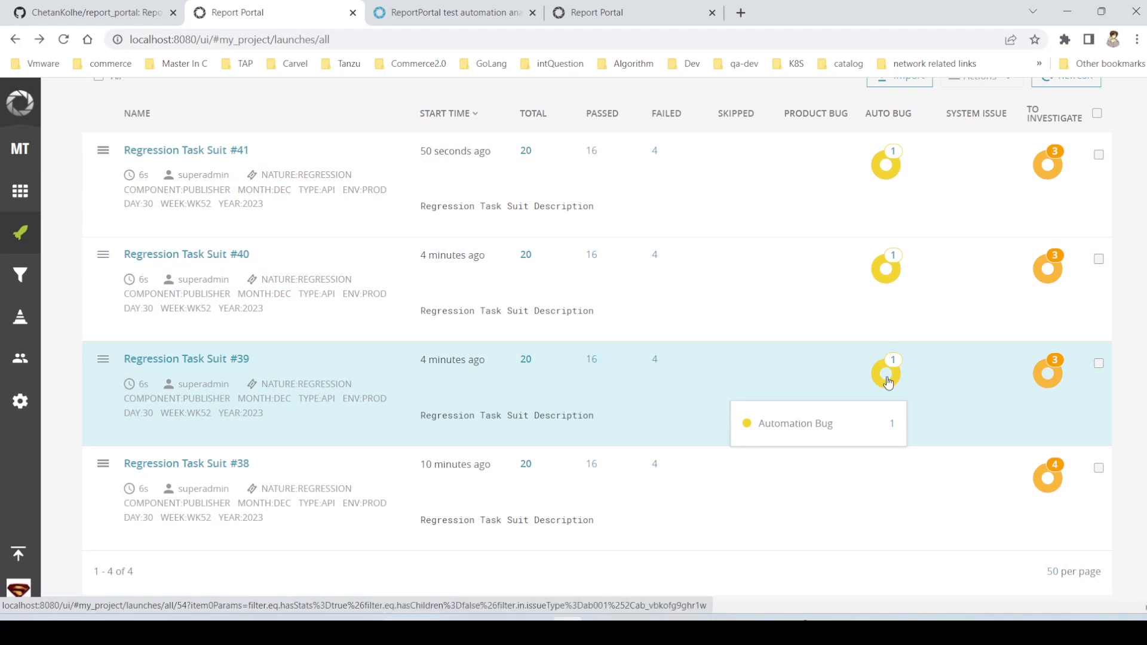
scroll(889, 383, up, 2)
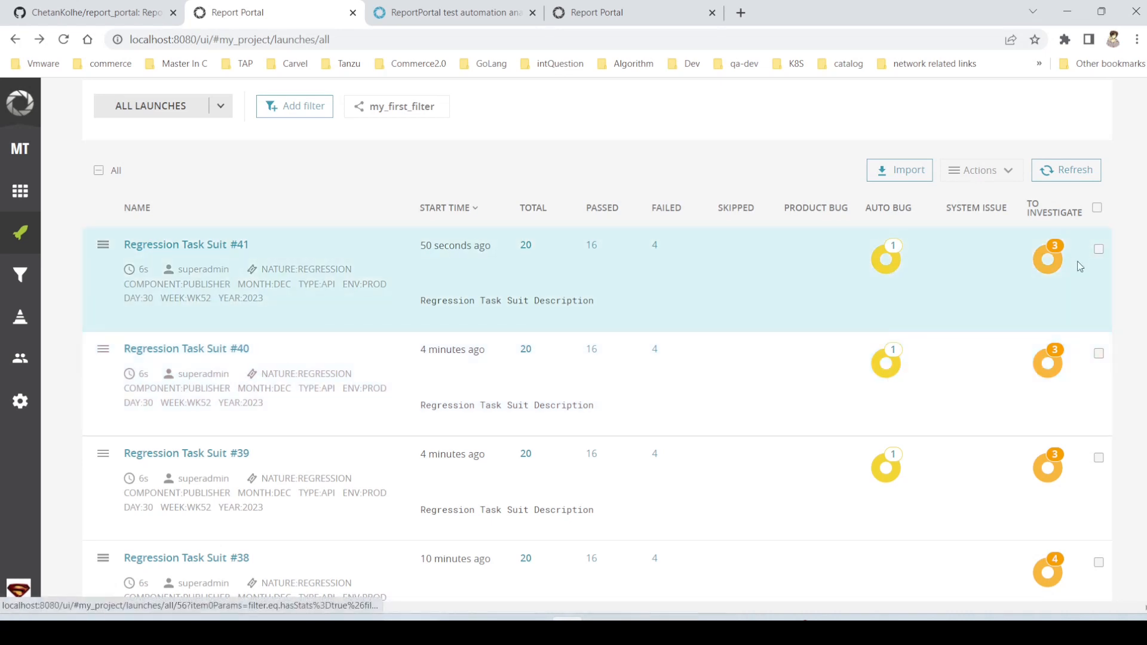
- View the defect options for Get employee info Test Case 1 among launch #41's To Investigate items and close them without changes
click(1042, 261)
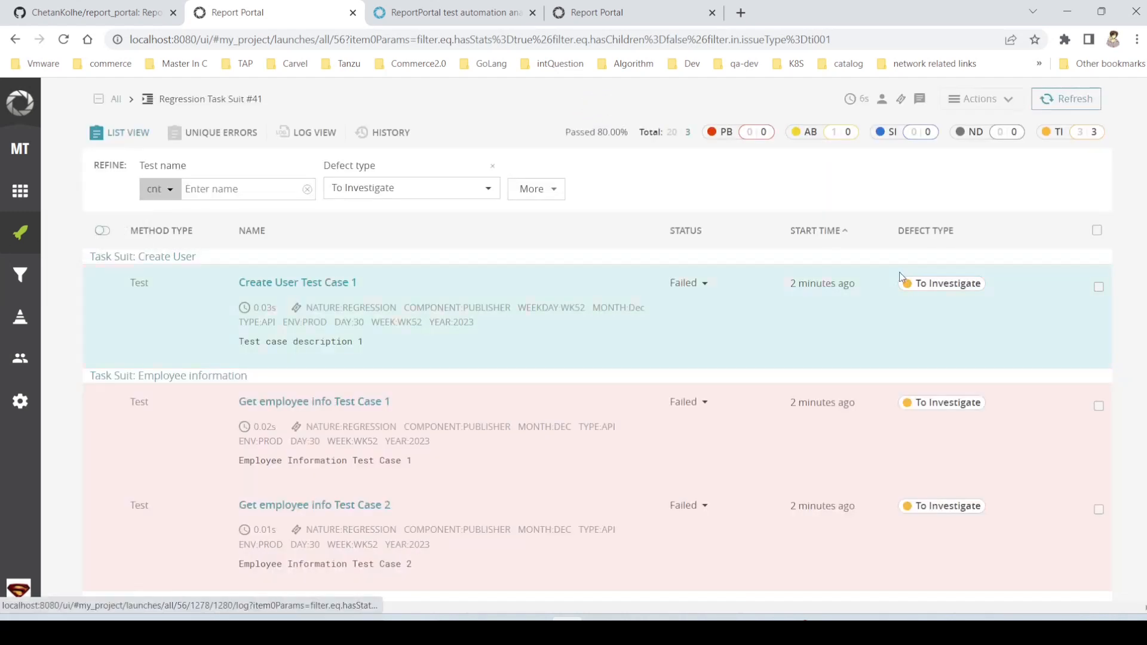
click(969, 404)
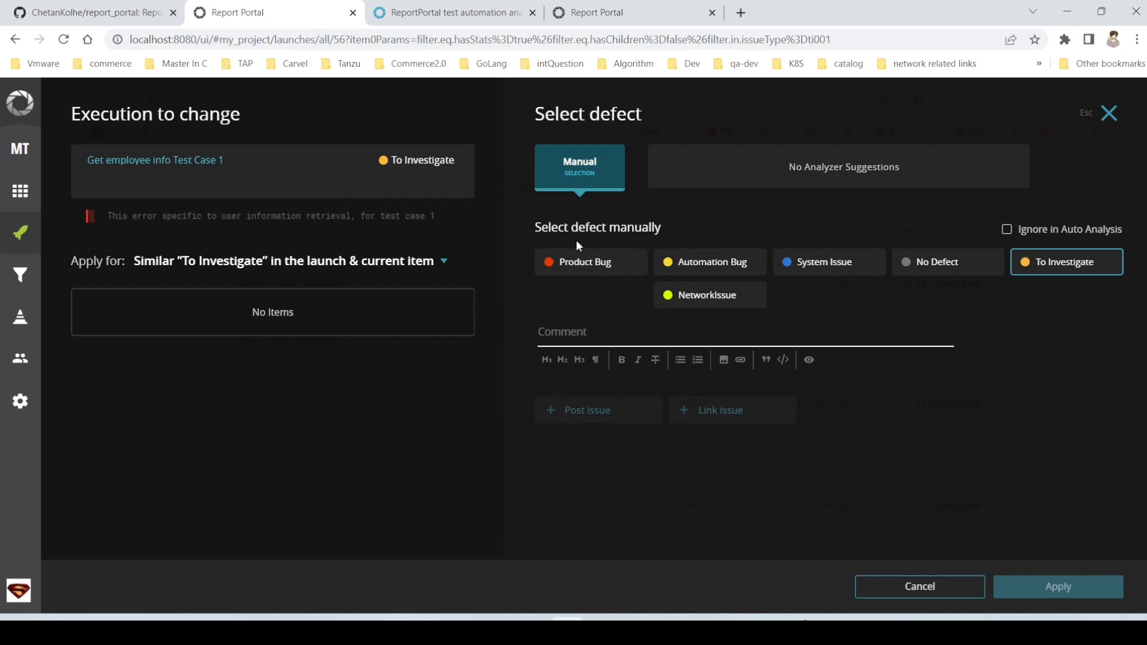
click(23, 413)
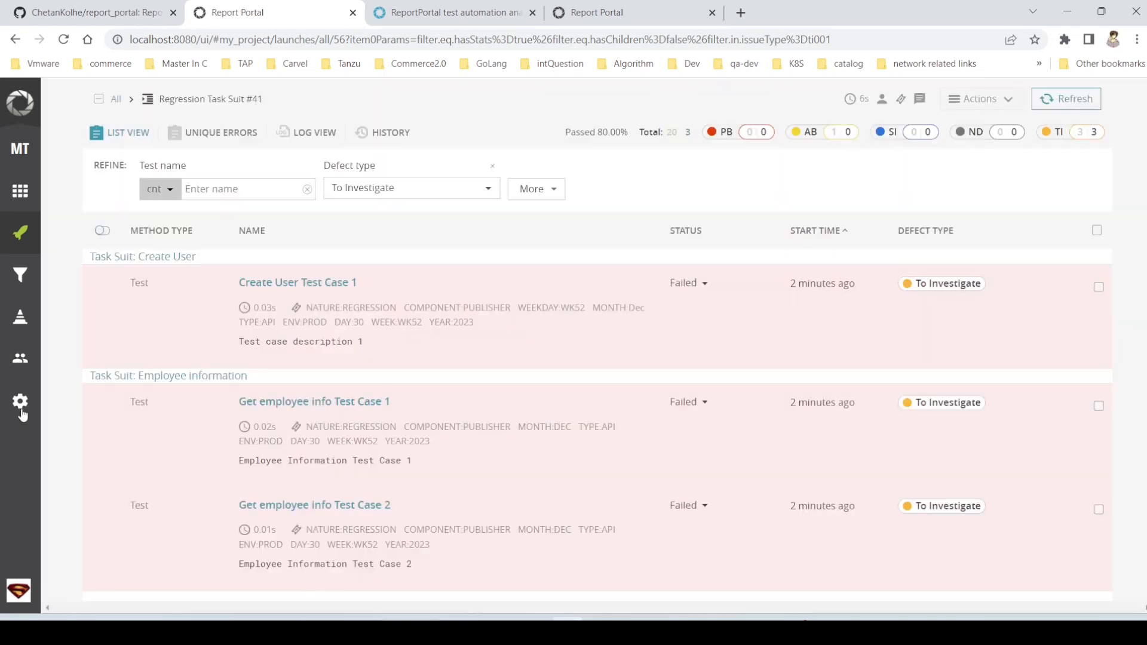
- Open the defect types in the project settings and look through the defect groups
click(22, 412)
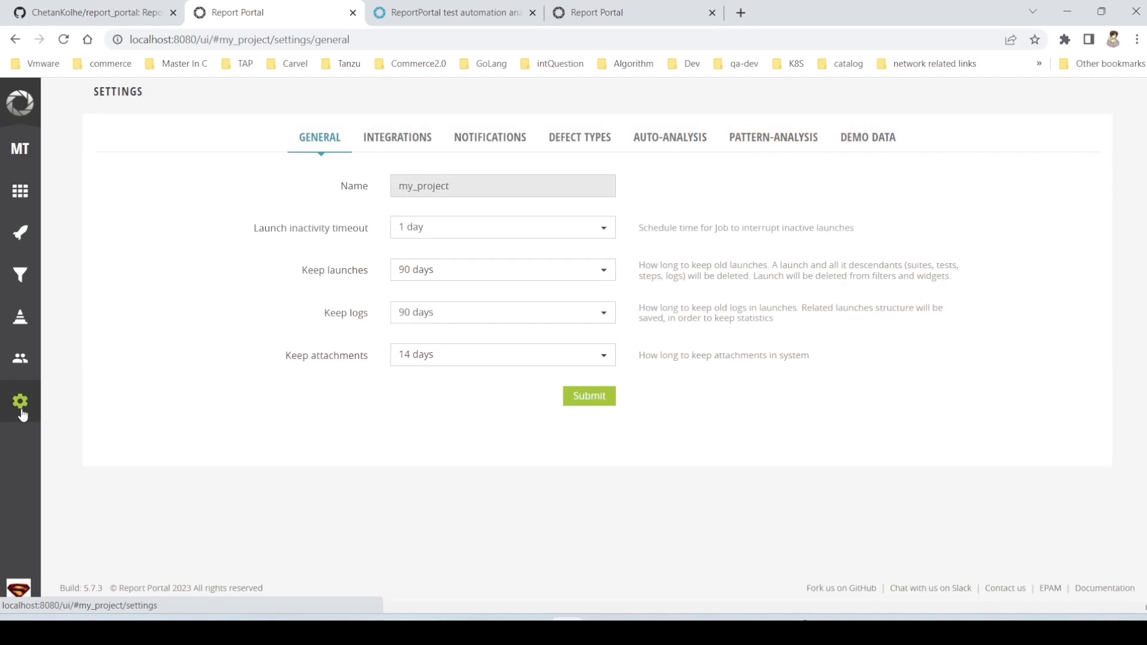
click(586, 139)
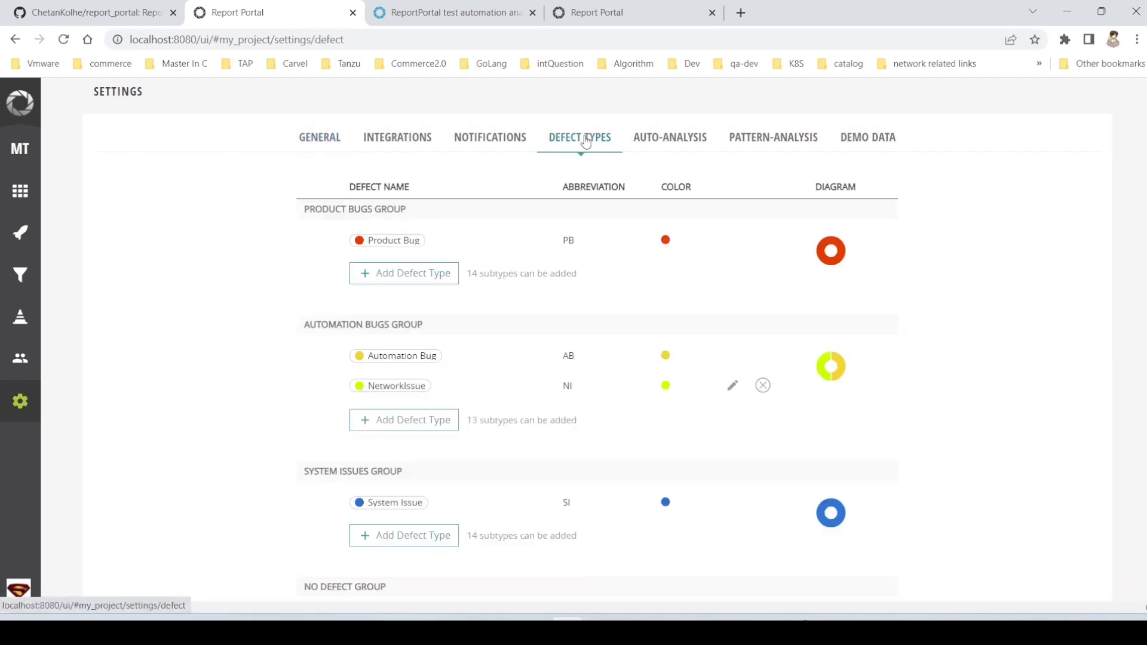
scroll(460, 414, down, 1)
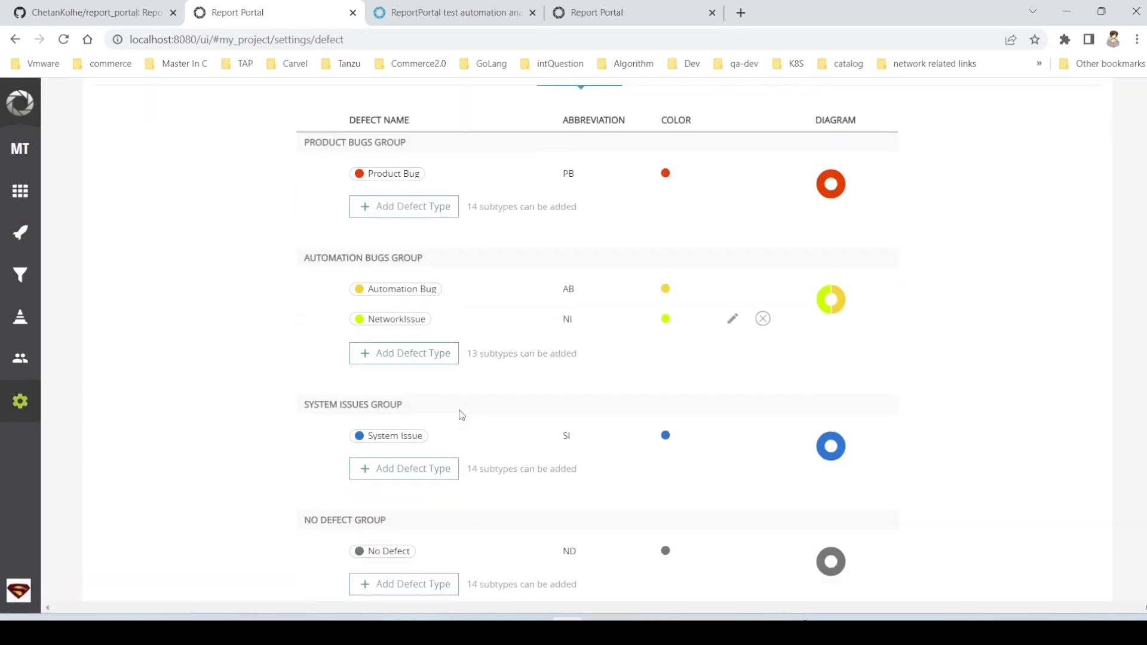
- Start a new defect type in the System Issues group and discard the blank entry in the Automation Bugs group
click(404, 355)
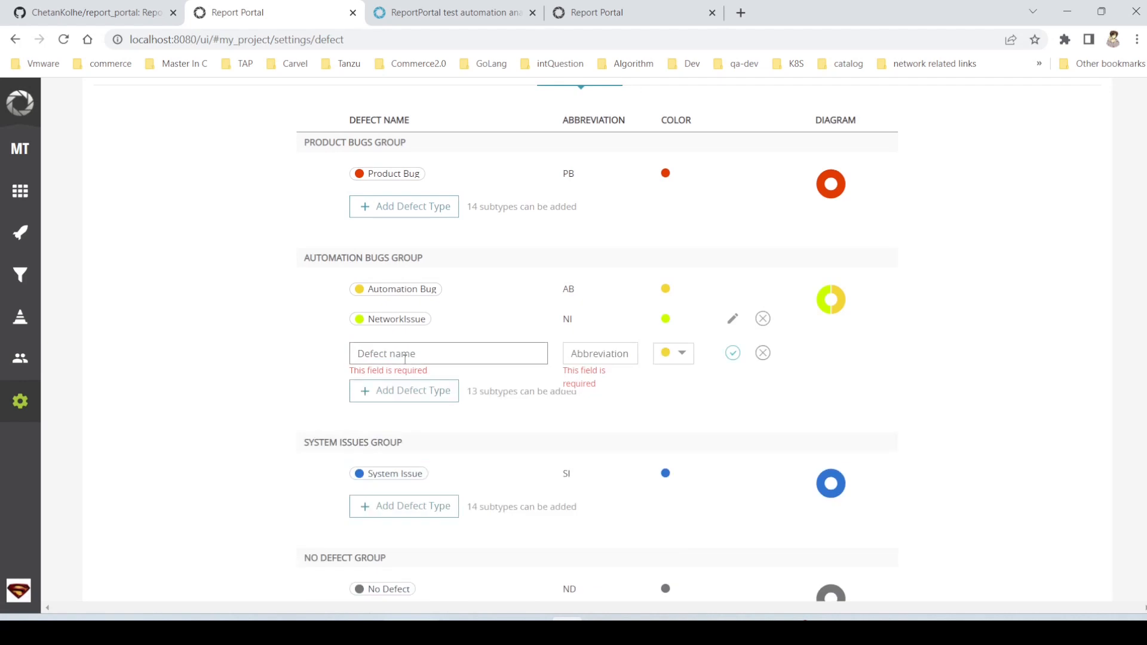
click(414, 353)
click(387, 510)
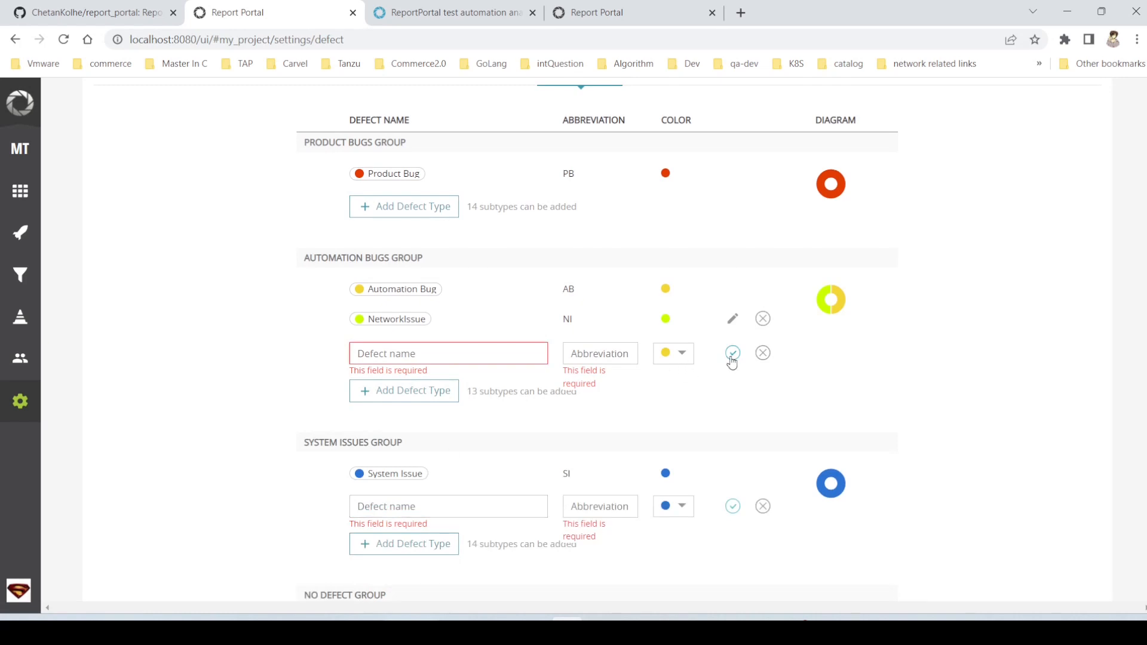
click(762, 354)
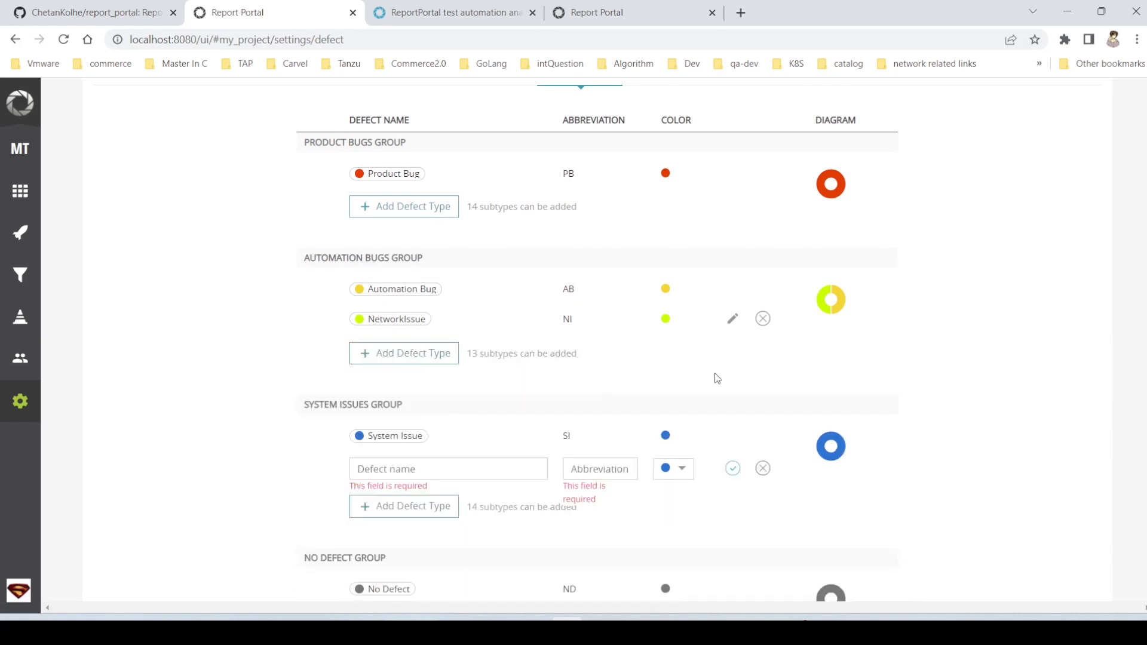
- Name the new System Issues defect type Env Unavailable with the abbreviation EVNO and save it
click(391, 471)
text(Env )
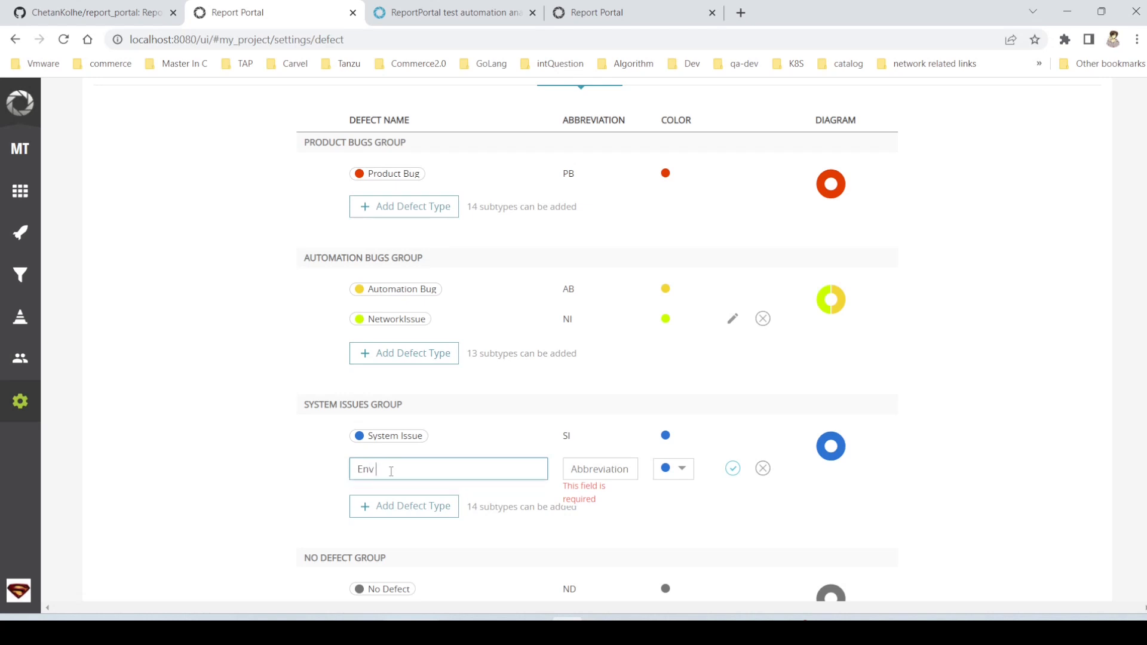
text(Unavailable)
click(610, 472)
text(E)
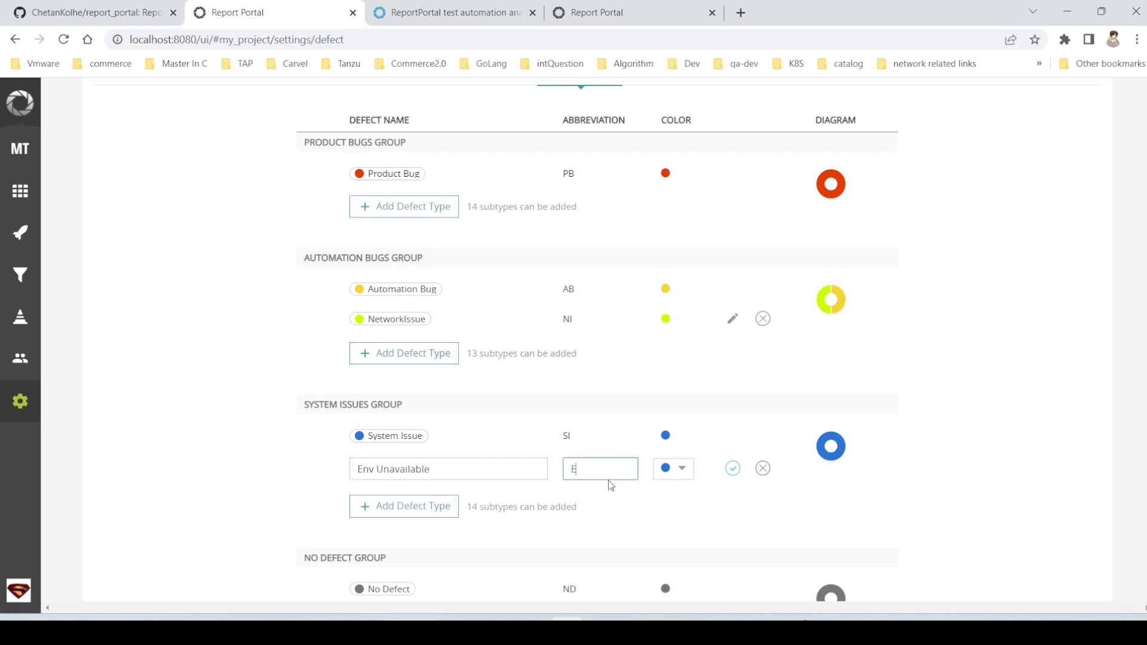
text(VNO)
click(733, 469)
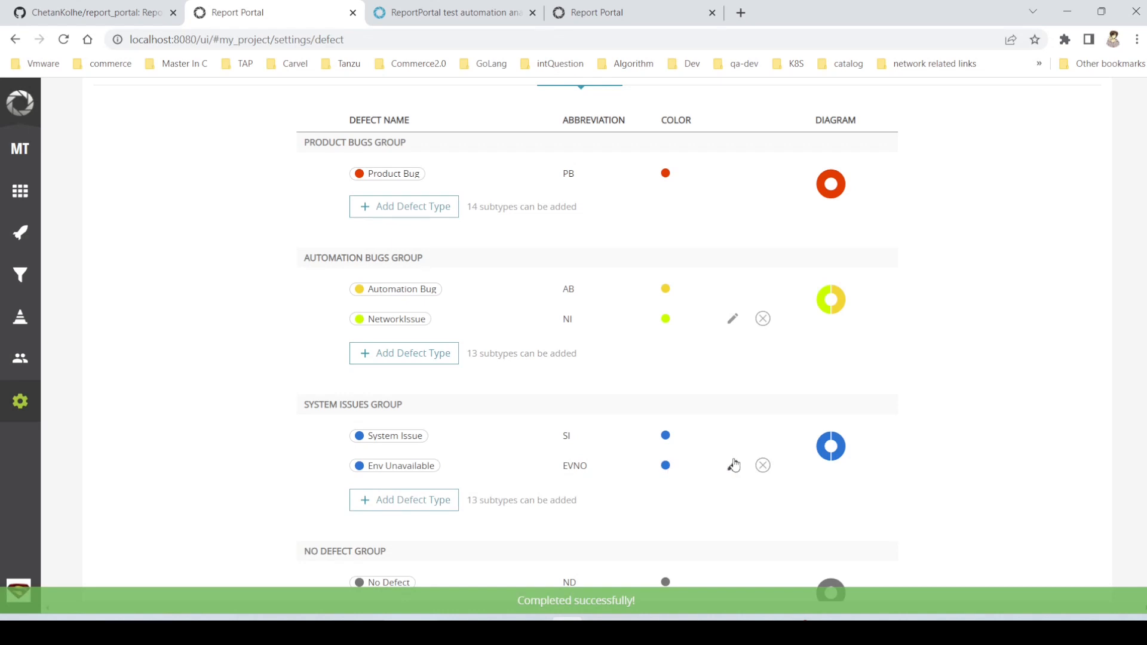
- Change the color of the Env Unavailable defect type to #FFC400, save it and return to the launches list
click(733, 466)
click(687, 470)
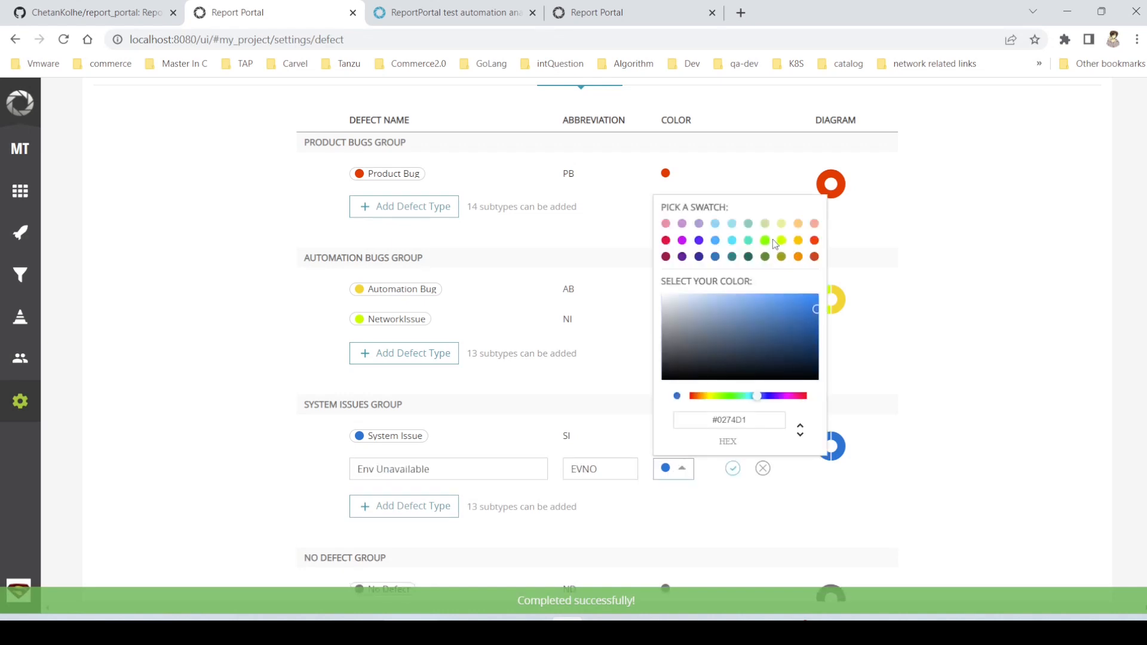
click(798, 240)
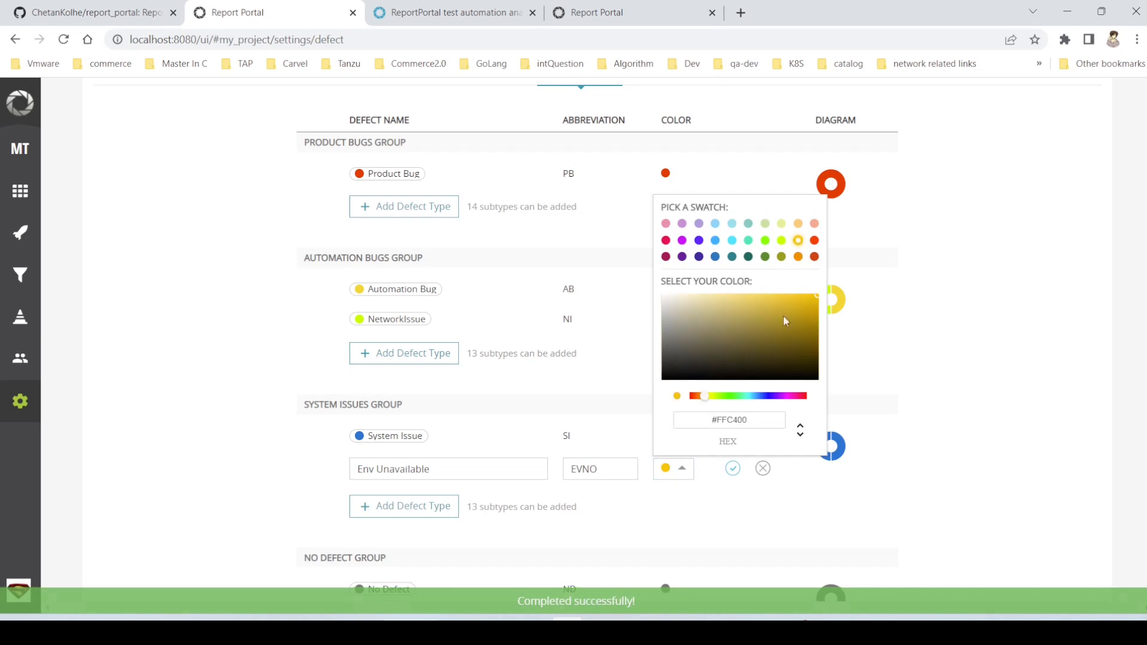
click(737, 468)
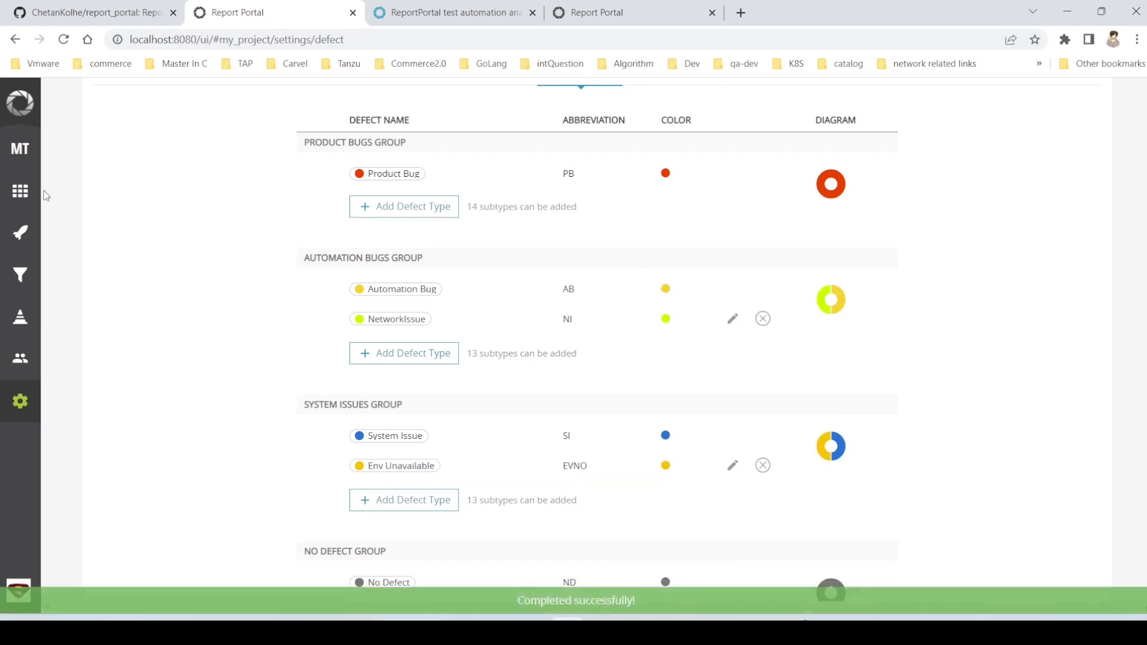
click(28, 233)
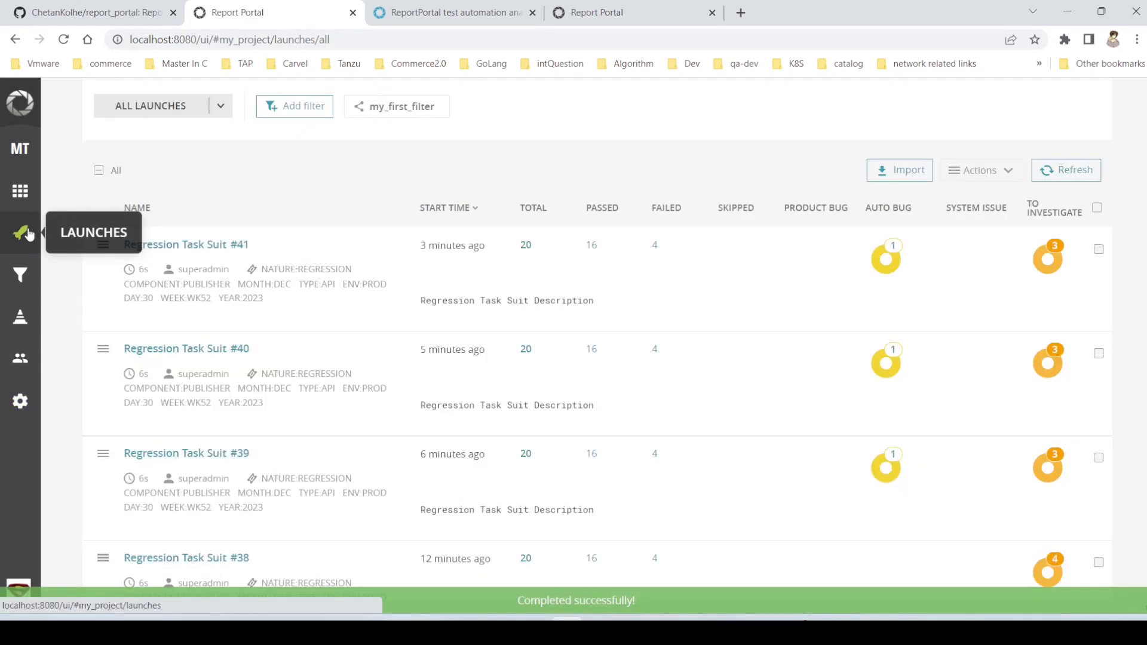
- Classify the failed Get employee info Test Case 1 in Regression Task Suit #41 as Env Unavailable and check the launch's System Issue breakdown
click(1046, 263)
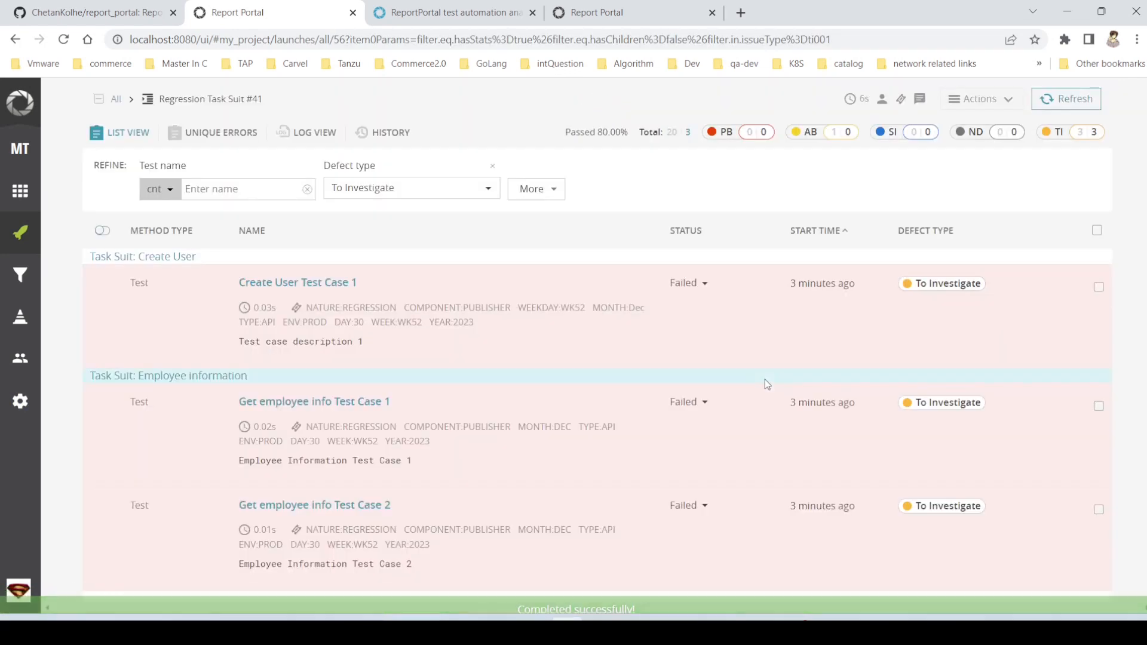
click(942, 404)
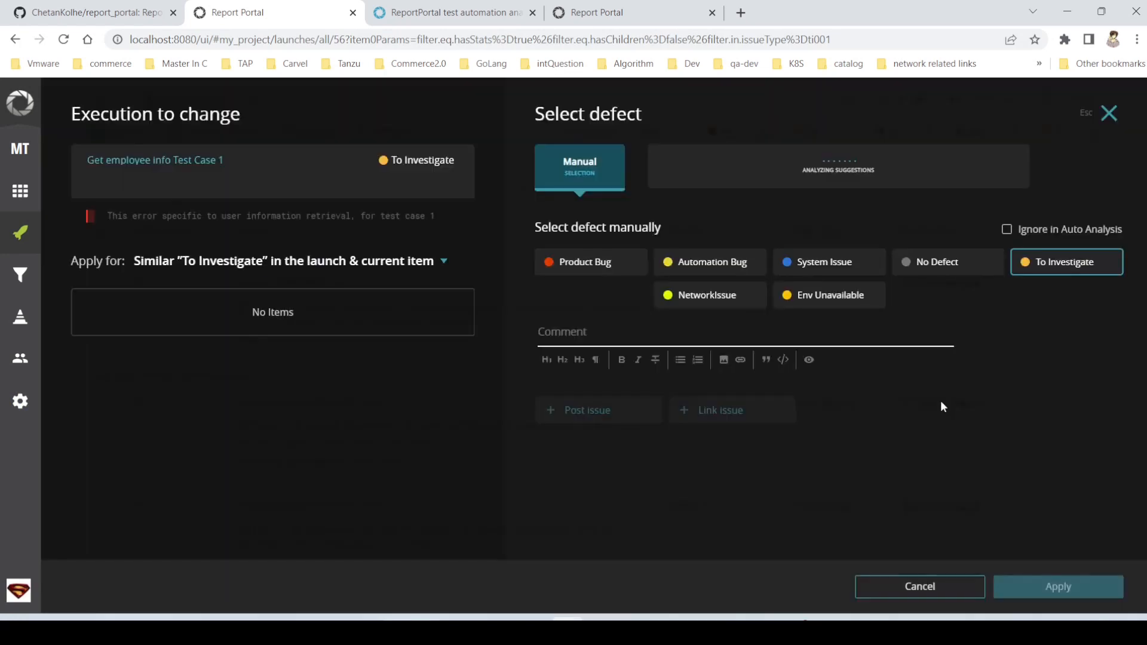
click(832, 298)
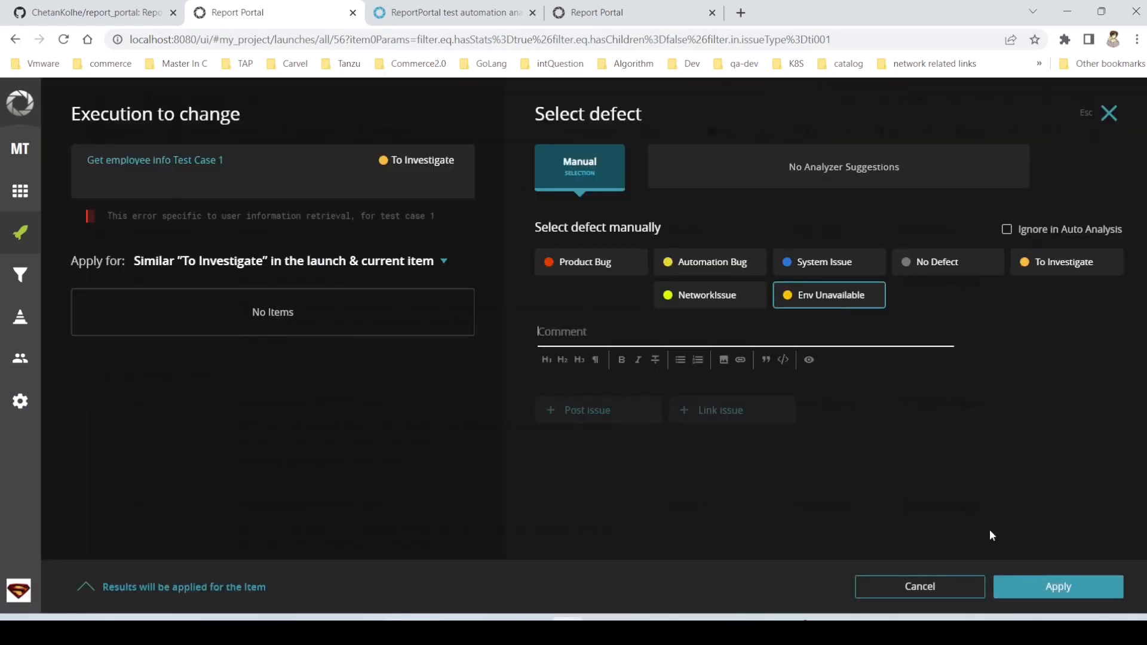
click(1058, 587)
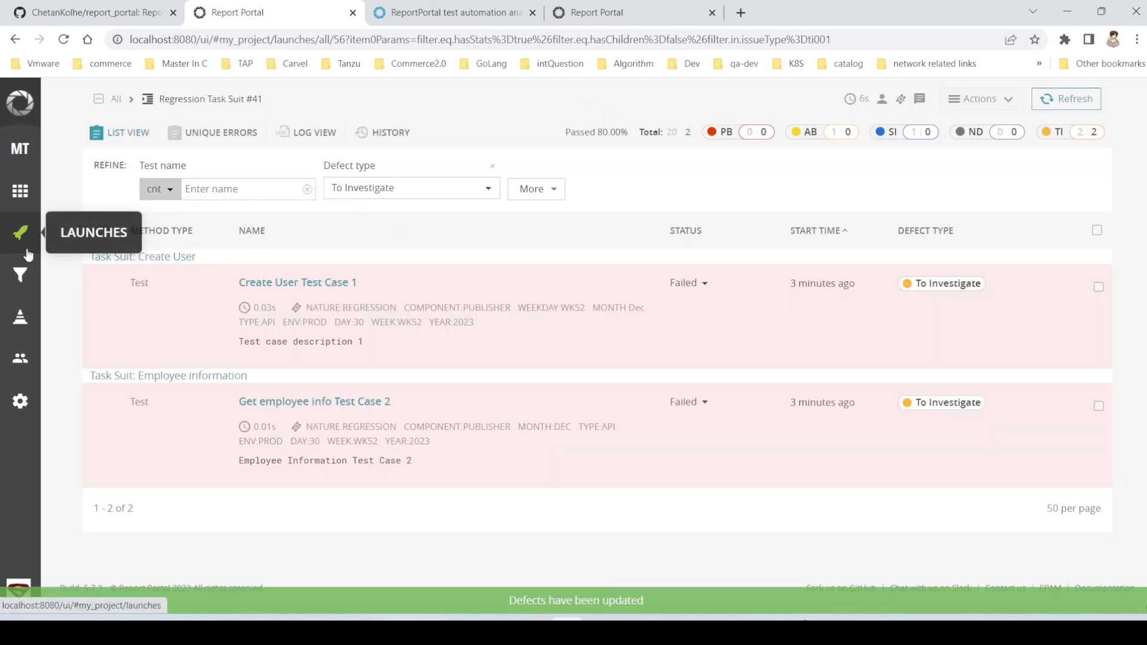
click(27, 254)
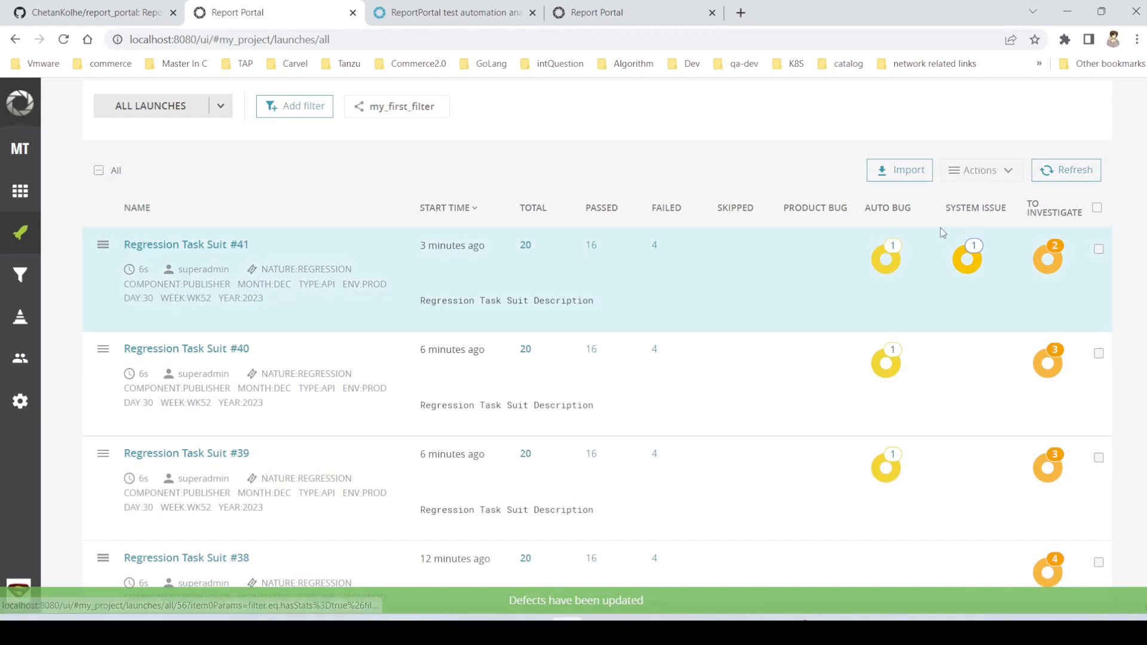
mouse_move(971, 268)
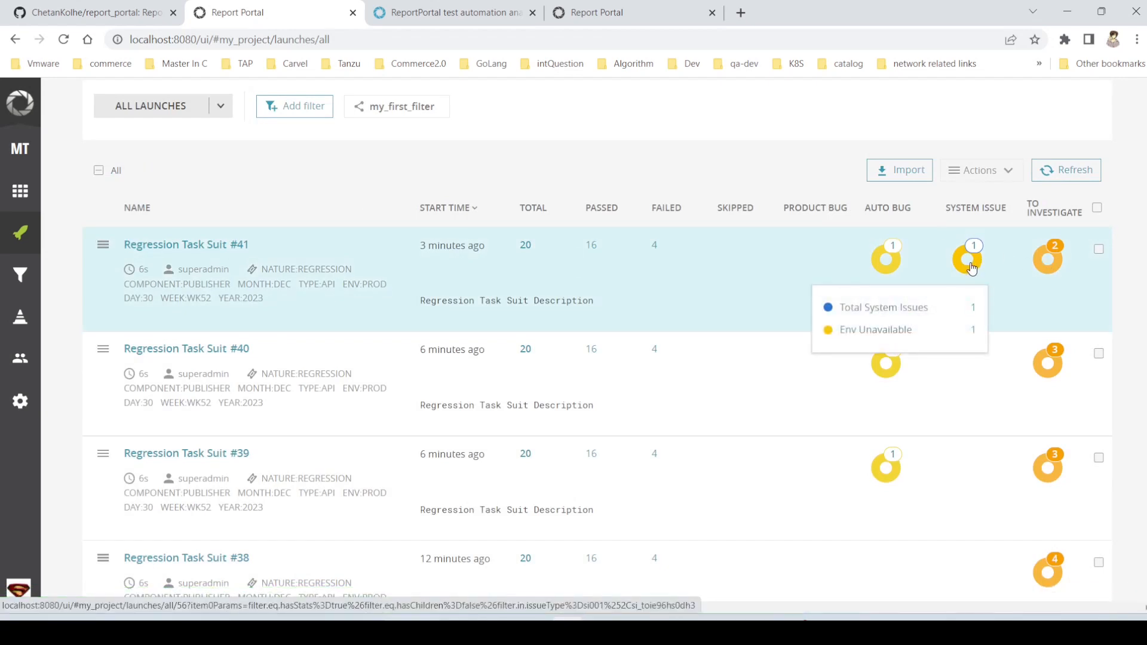
- Classify the failed Get employee info Test Case 2 in Regression Task Suit #41 as System Issue and return to the launches list
click(1043, 268)
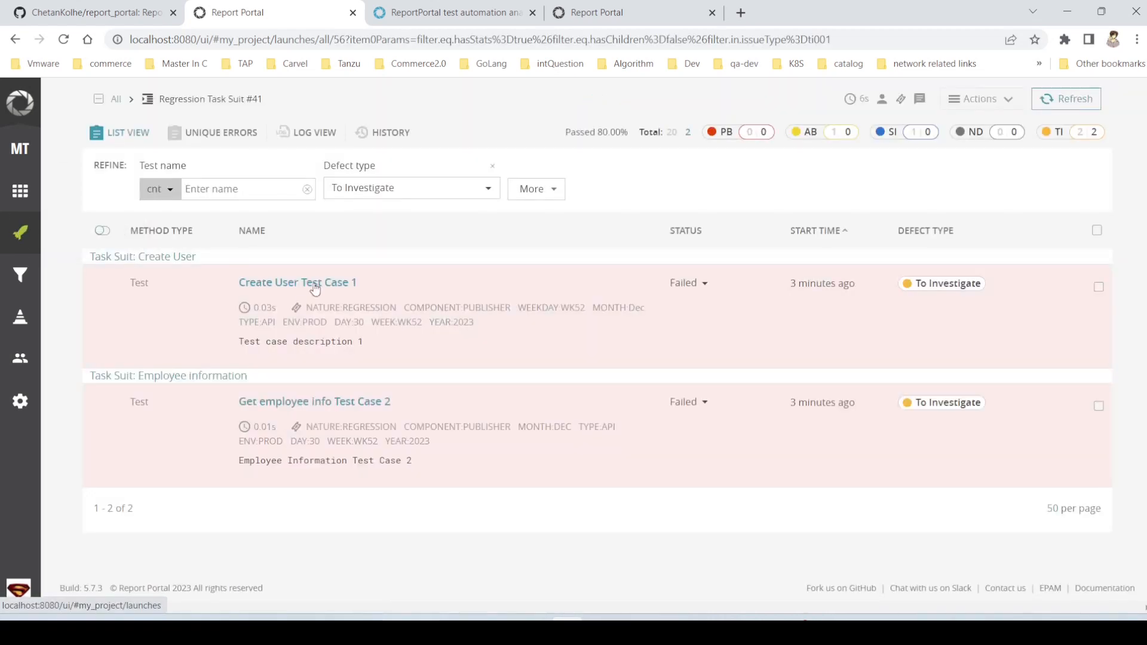
click(929, 411)
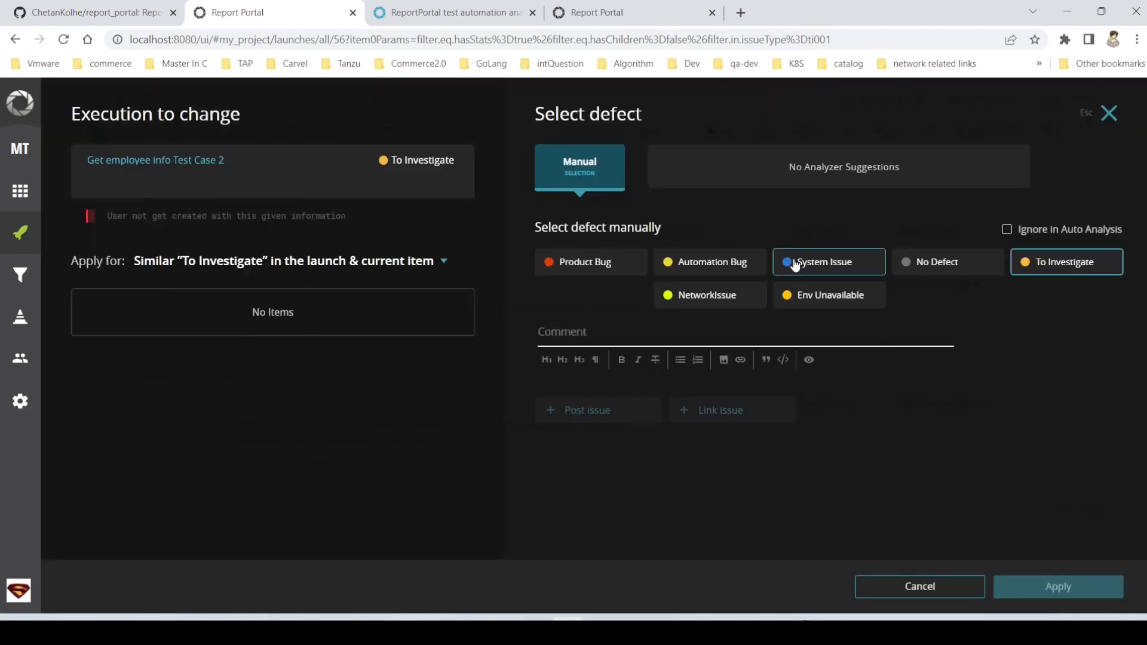
click(794, 265)
click(1071, 595)
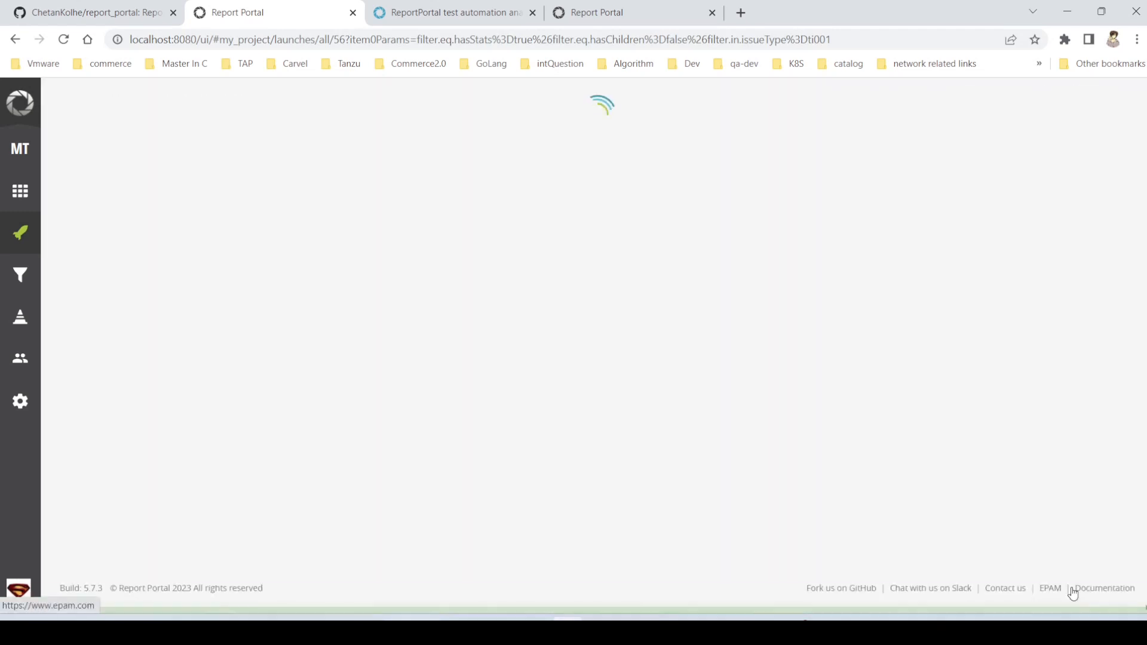
click(24, 234)
mouse_move(976, 263)
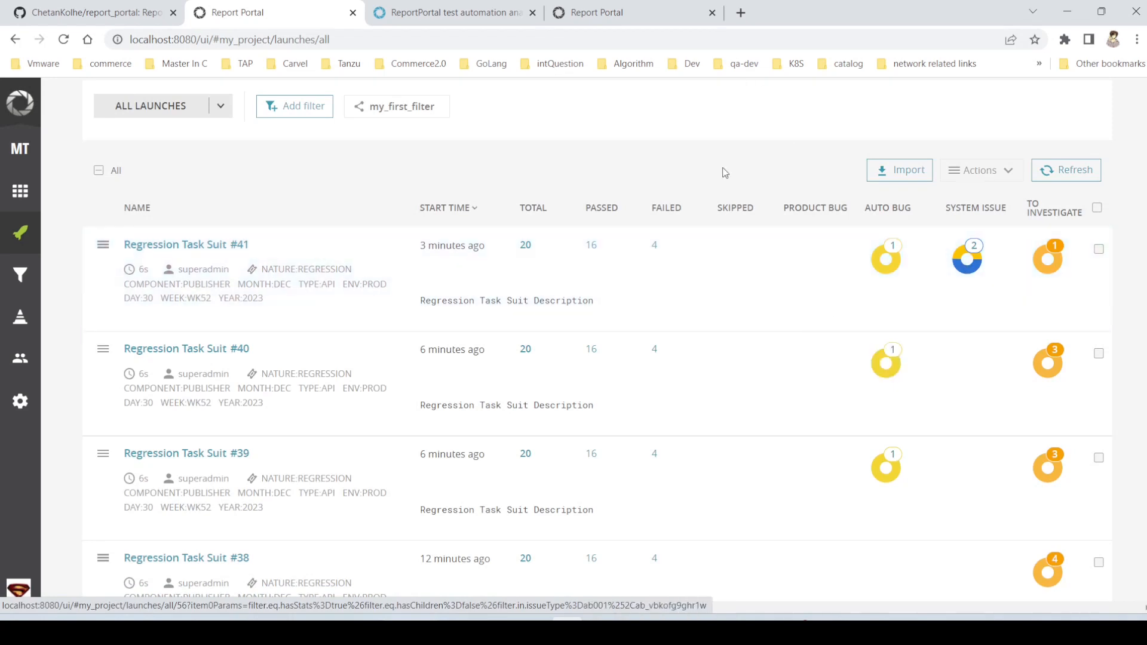
scroll(730, 321, down, 2)
scroll(732, 319, up, 2)
scroll(732, 319, down, 2)
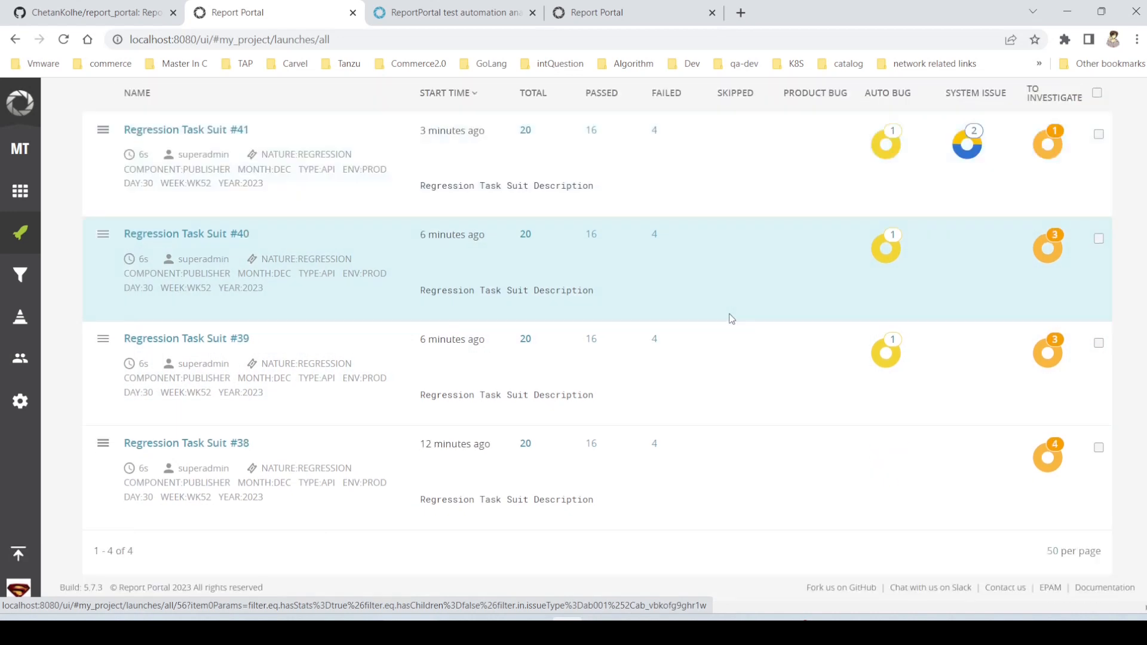
scroll(732, 319, up, 2)
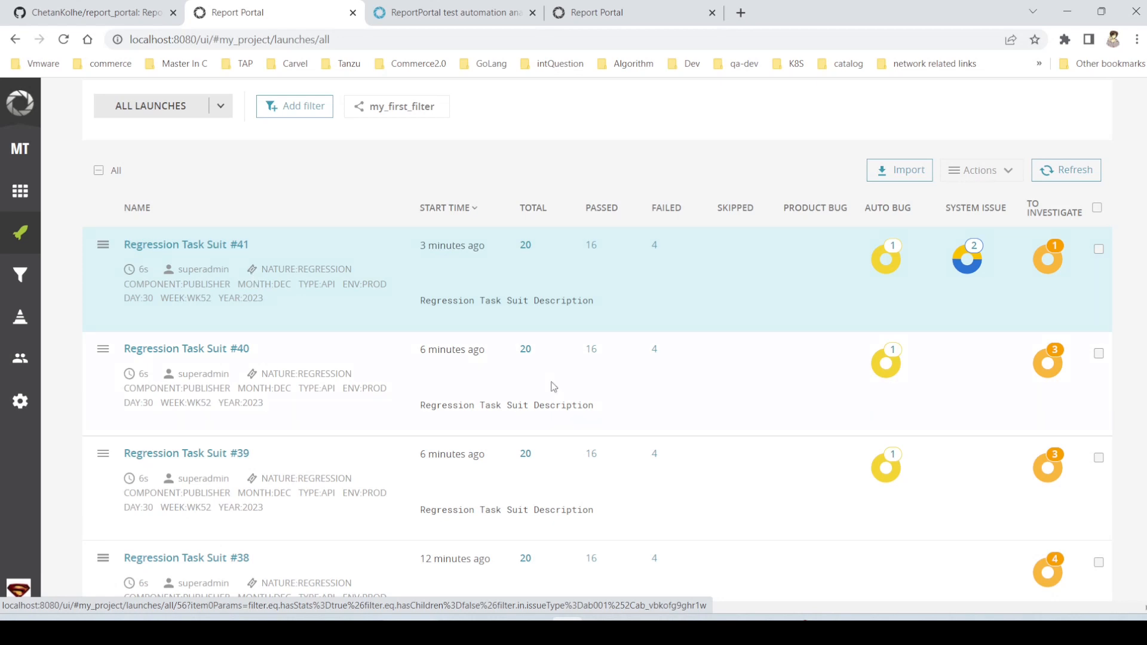
- Combine launches Regression Task Suit #39 and #38 with a linear merge and look through the suites of the merged launch
scroll(723, 428, down, 1)
scroll(723, 429, down, 1)
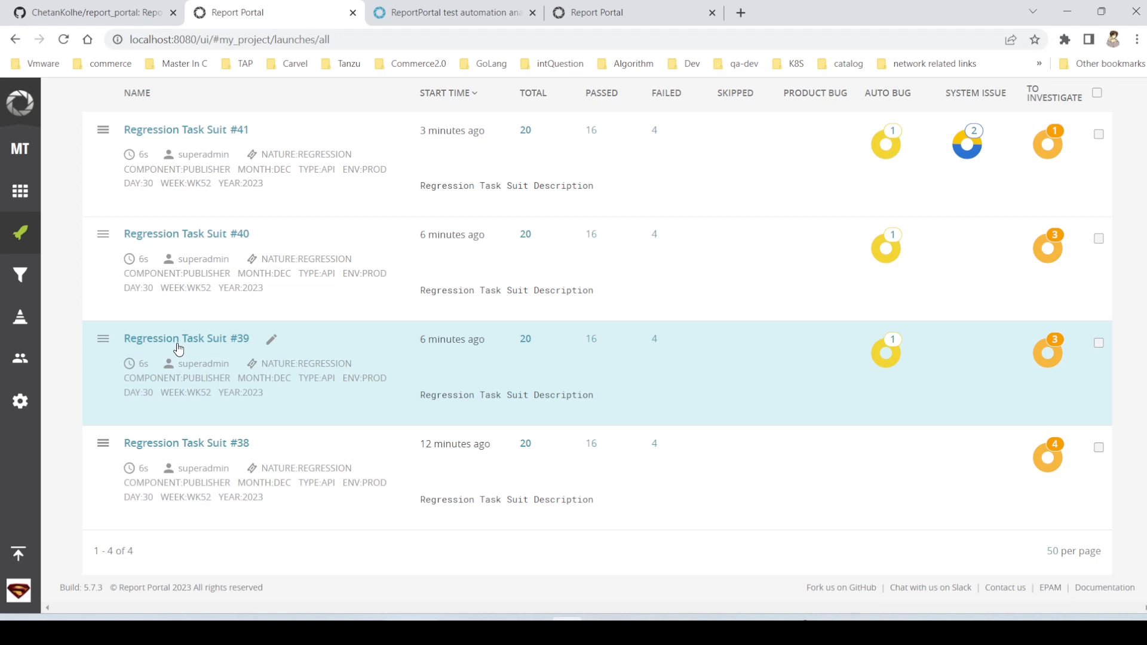
click(1098, 344)
click(1100, 449)
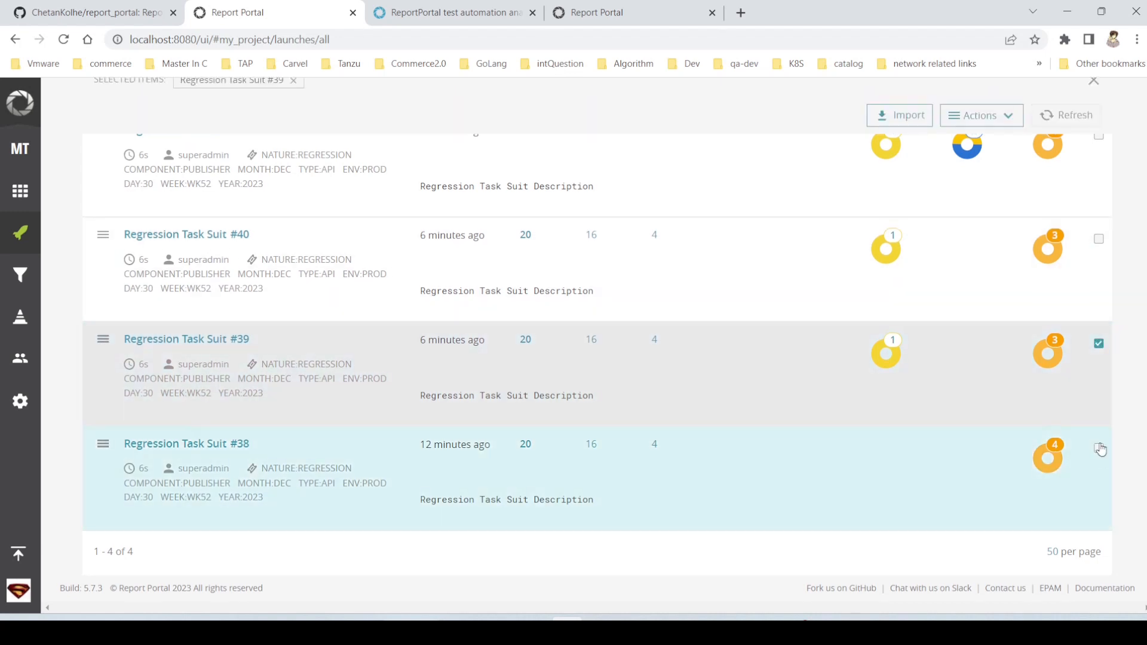
scroll(930, 341, up, 2)
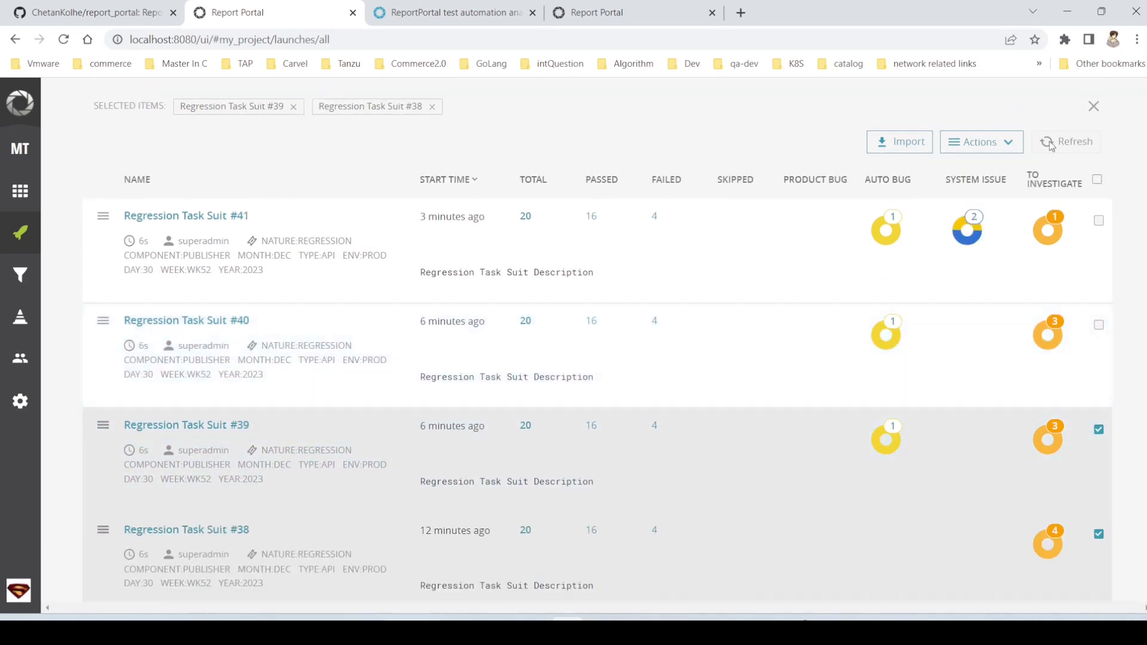
click(1006, 142)
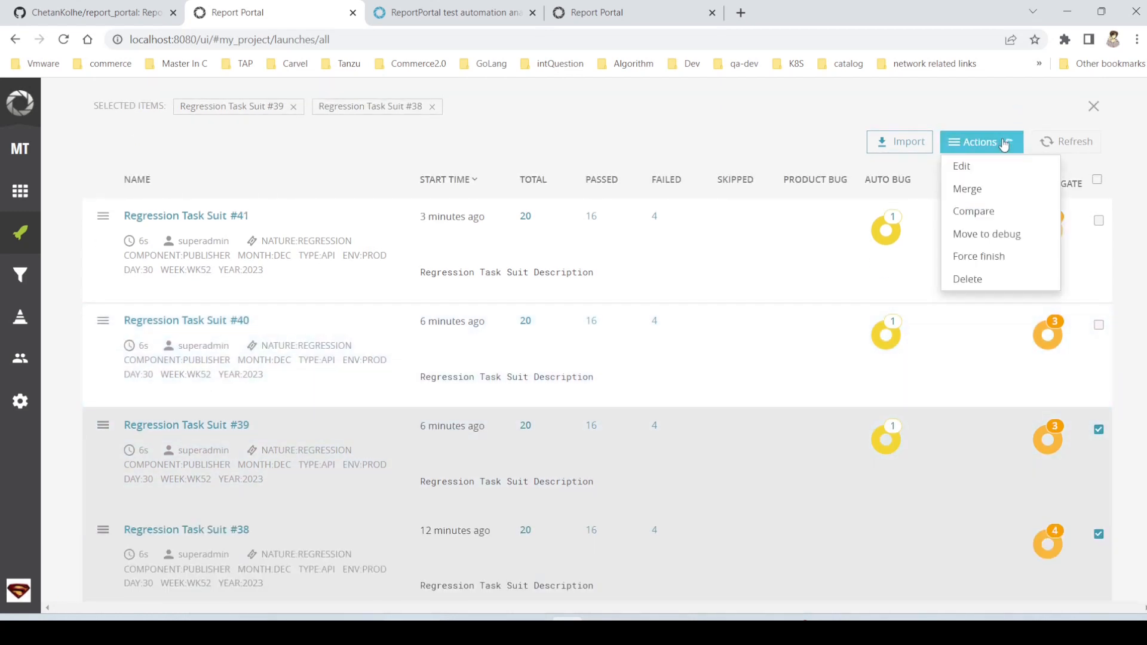
click(974, 192)
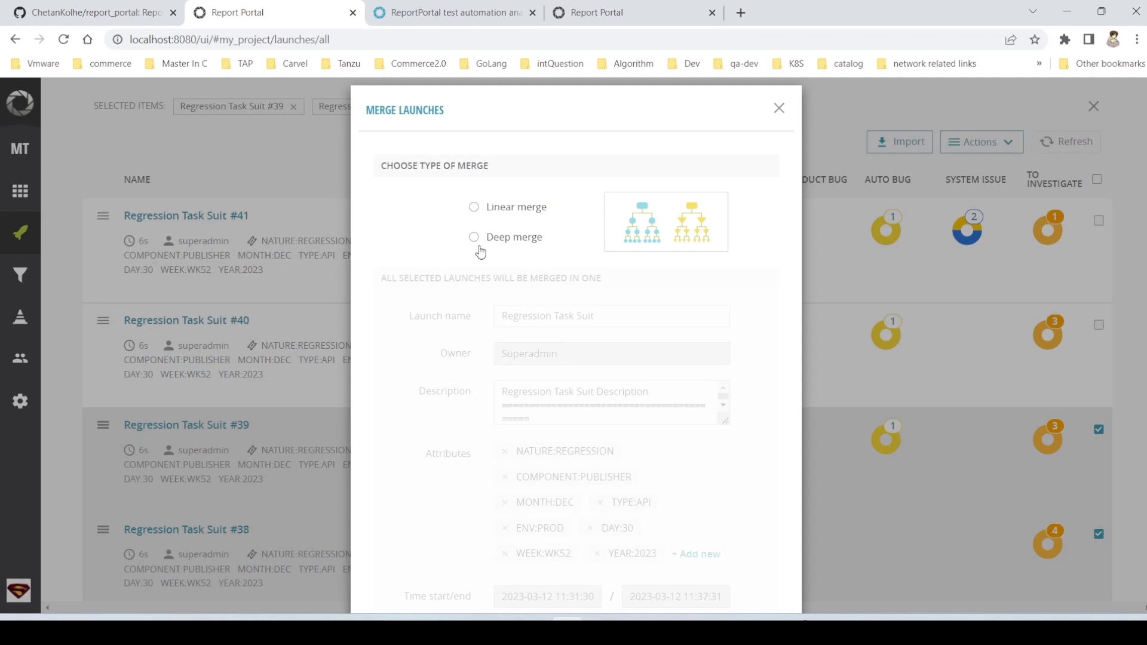
click(513, 214)
scroll(661, 393, down, 1)
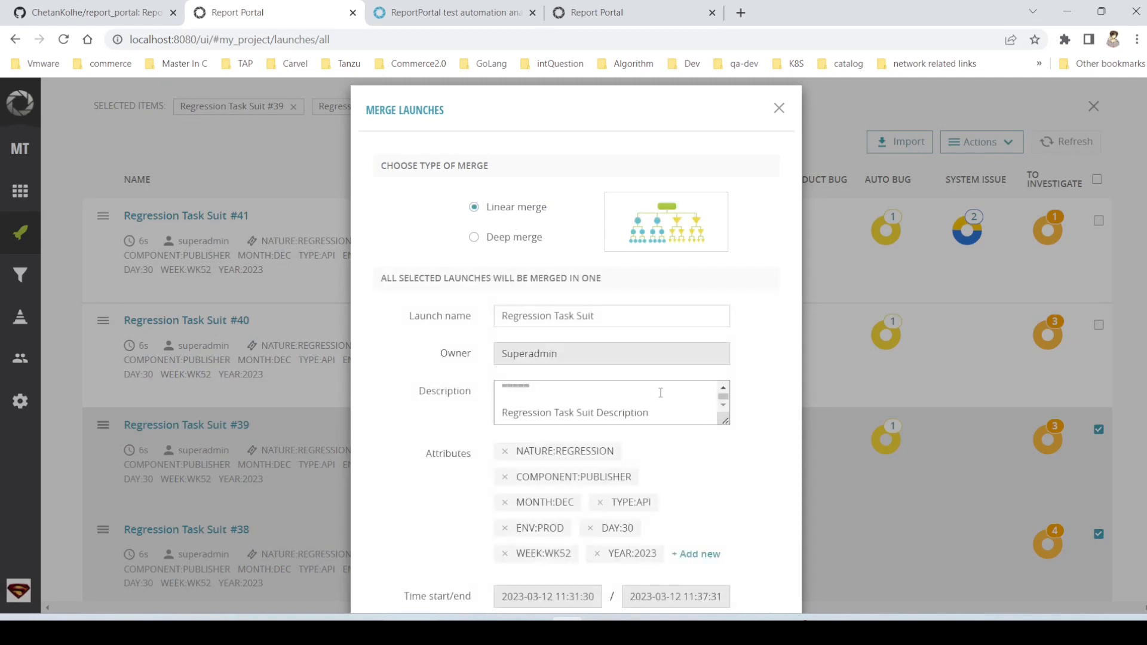
scroll(771, 436, down, 2)
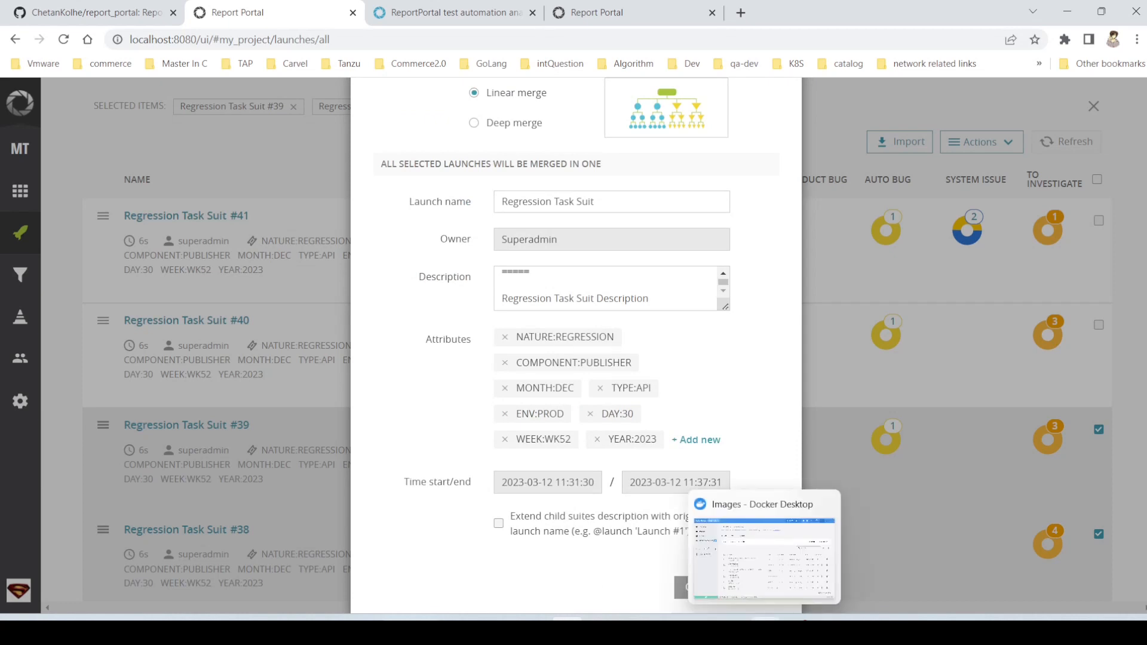
drag(585, 562, 768, 589)
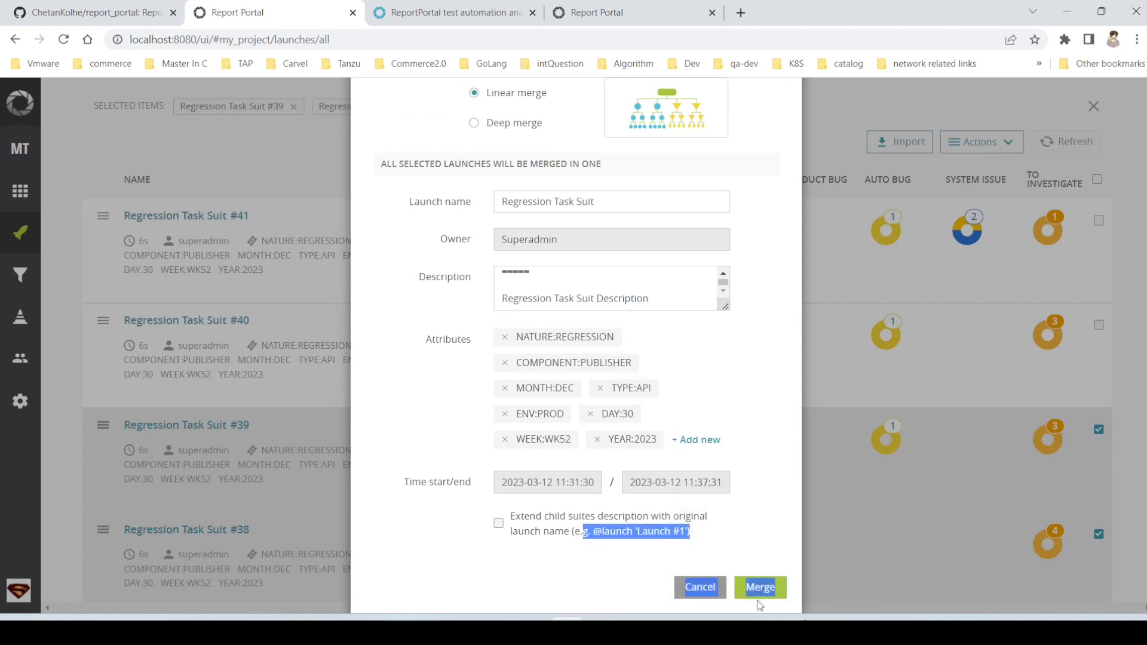
click(762, 588)
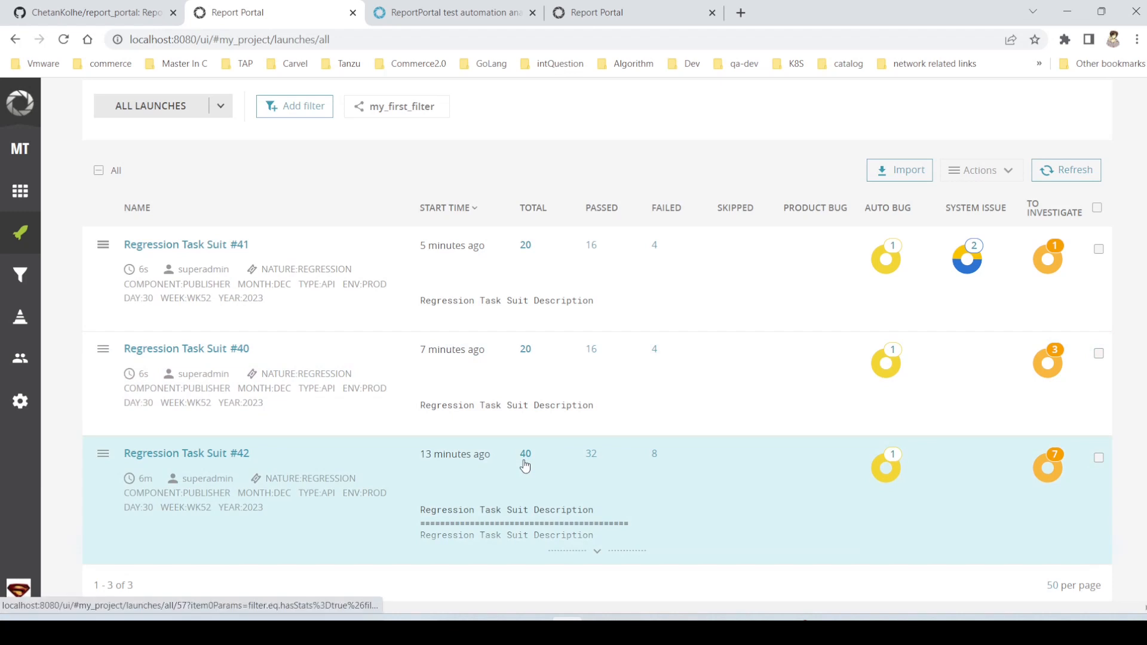
click(216, 457)
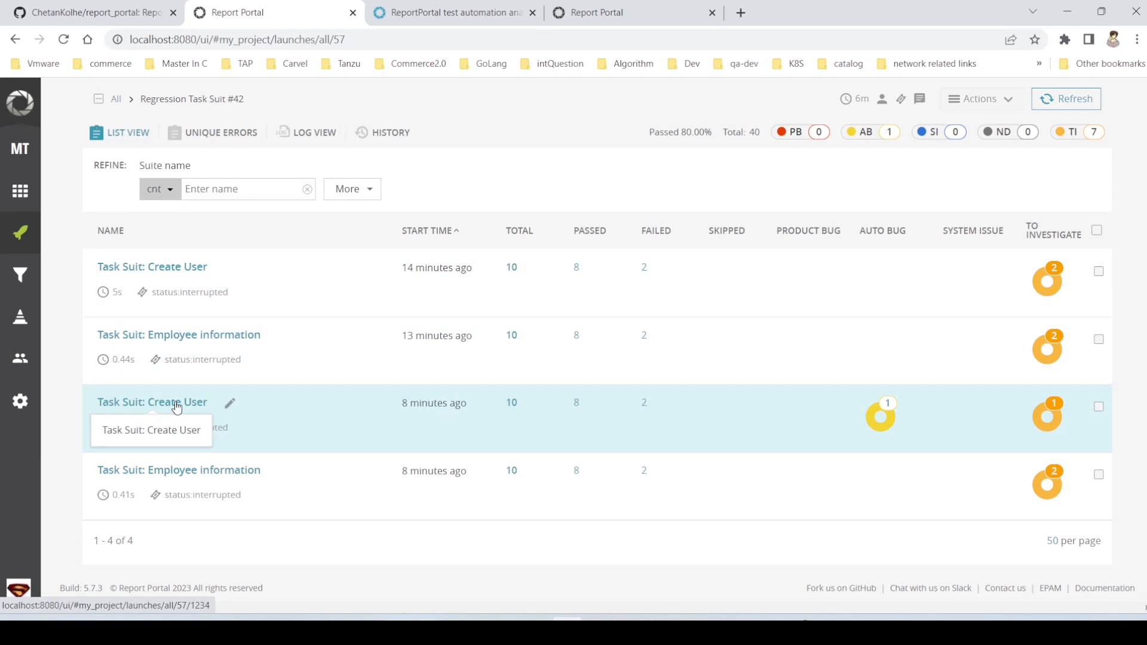
click(20, 235)
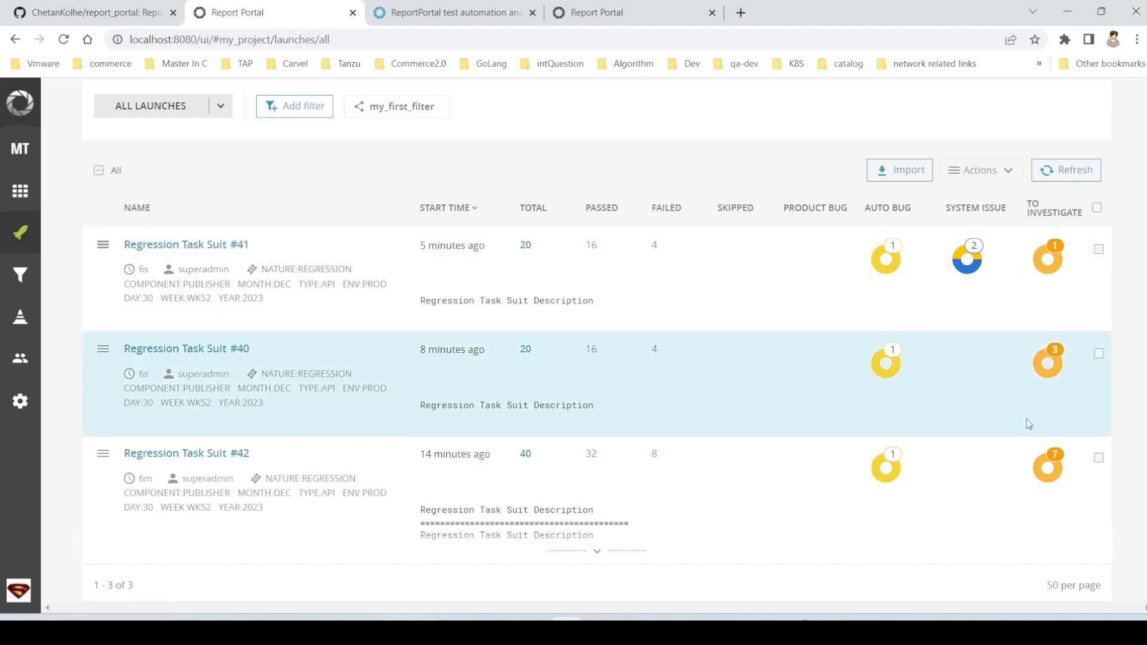
- Combine launches Regression Task Suit #40 and #41 into one launch with a deep merge
click(1099, 357)
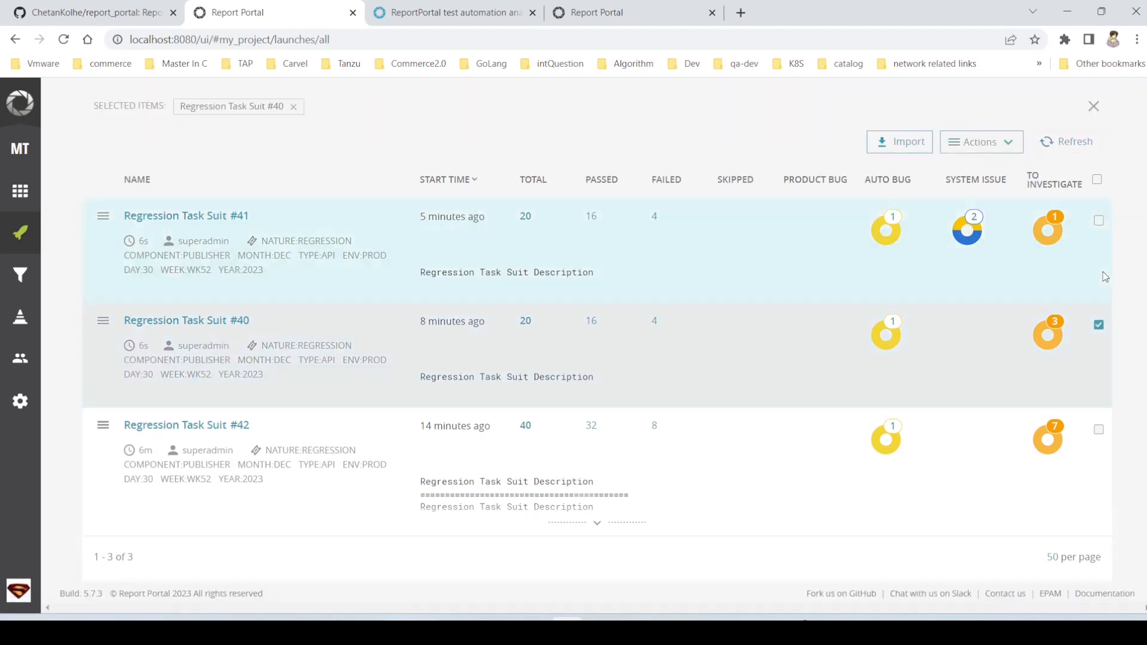
click(1099, 222)
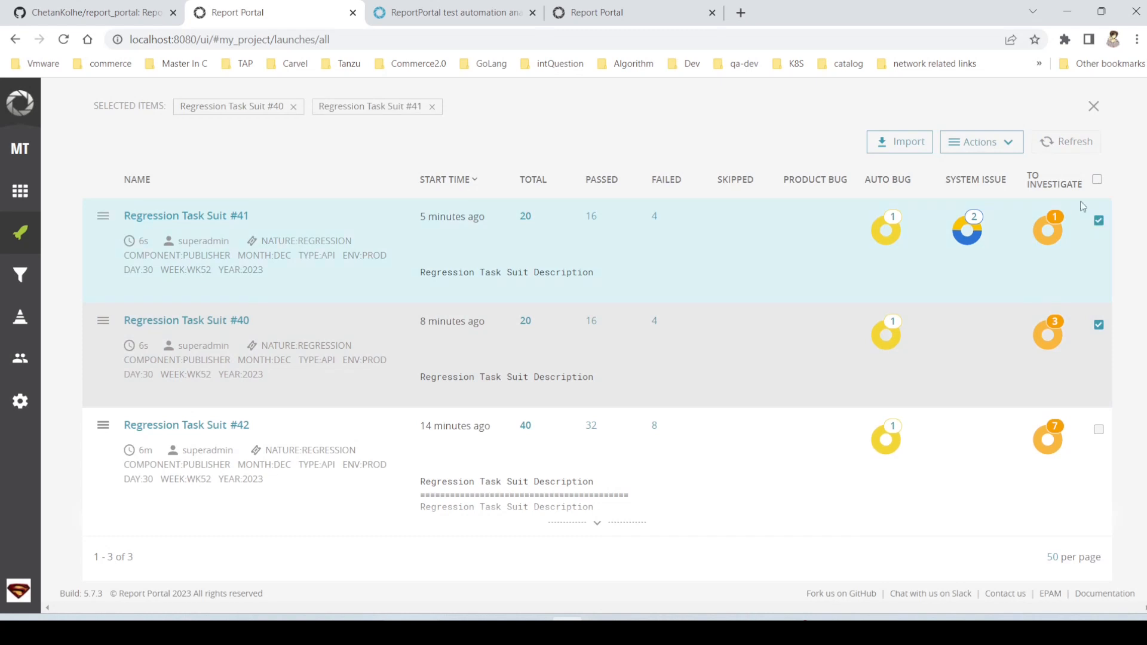
click(1015, 146)
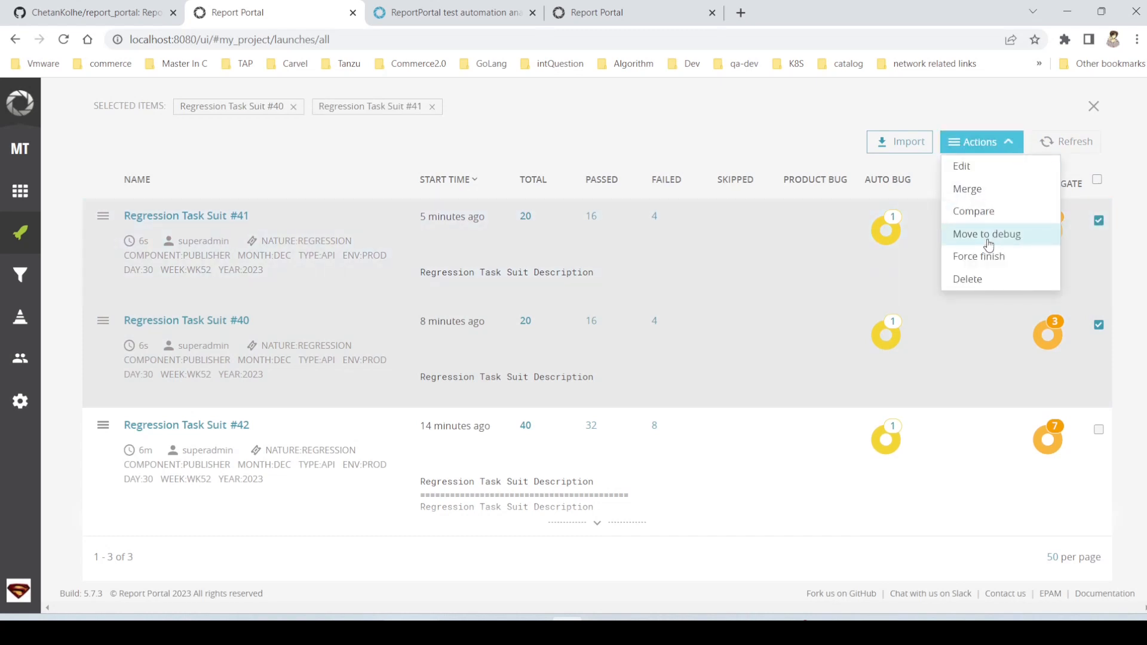
click(979, 189)
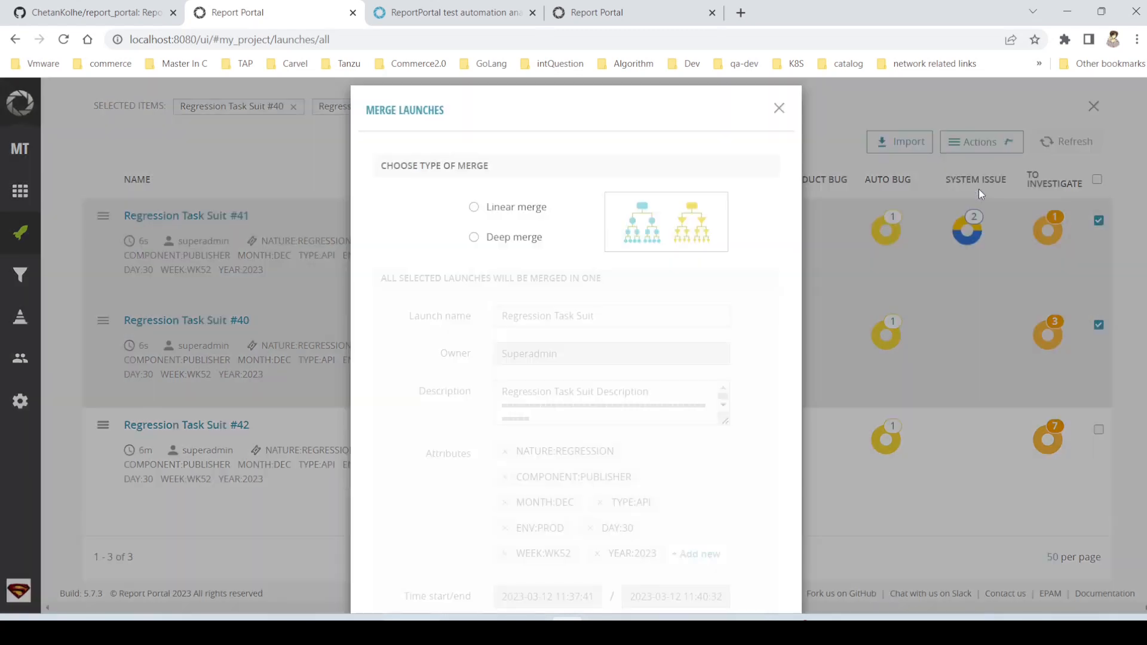
click(514, 246)
scroll(654, 433, down, 2)
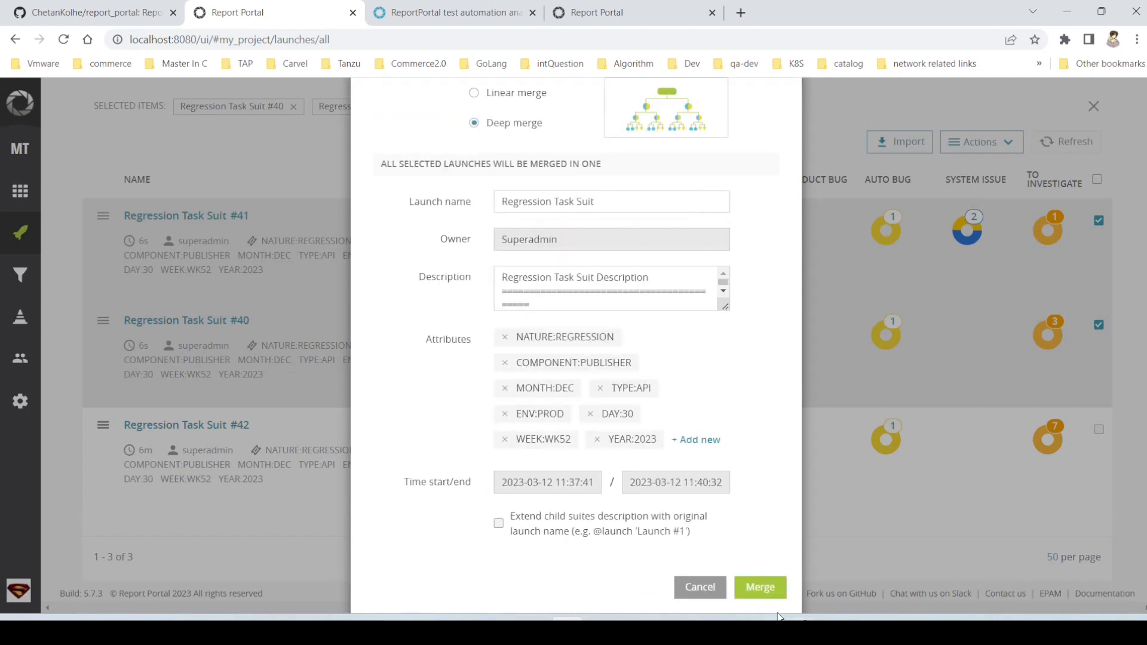
click(760, 587)
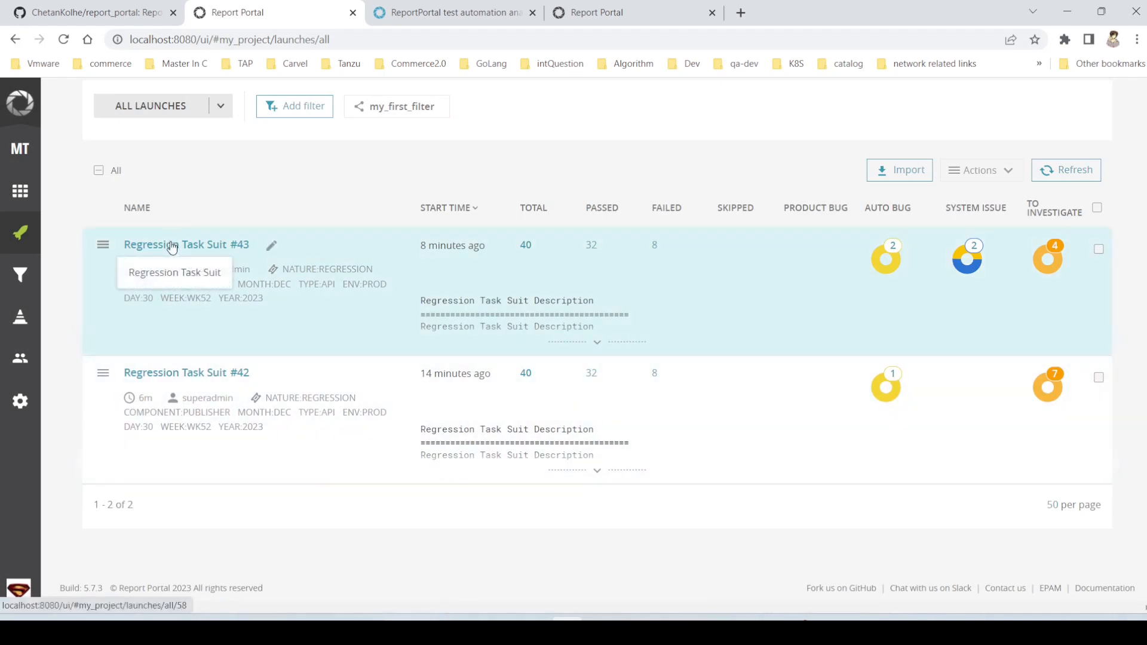
- Examine the suites of the deep-merged launch and its Create User test cases, and return to the launches list
click(170, 245)
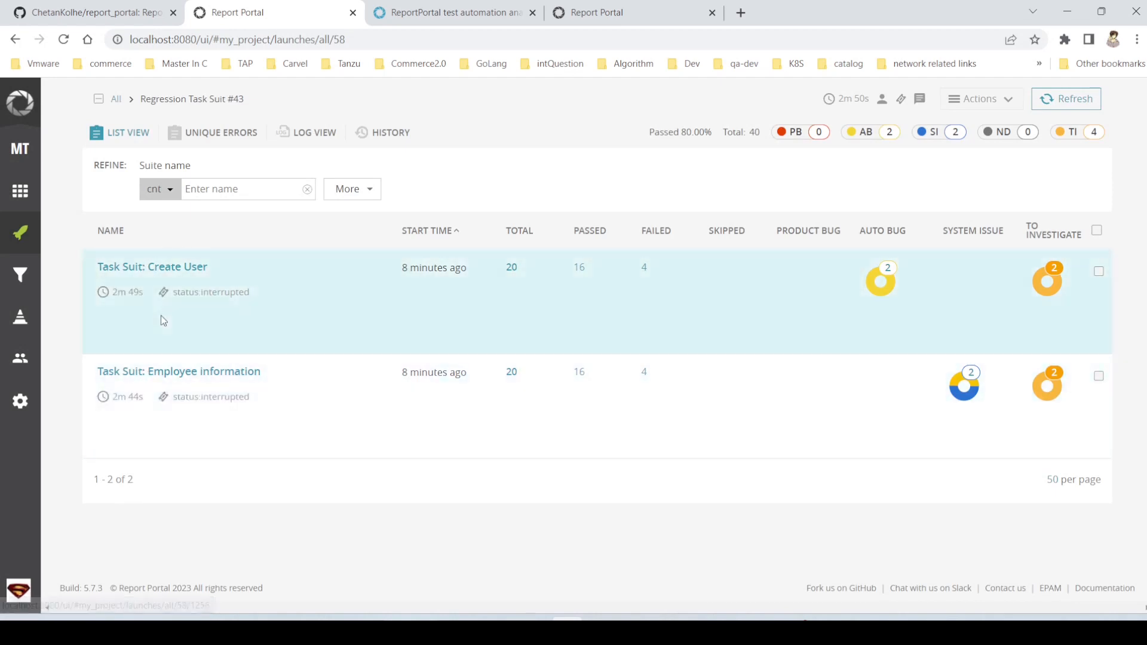
click(192, 269)
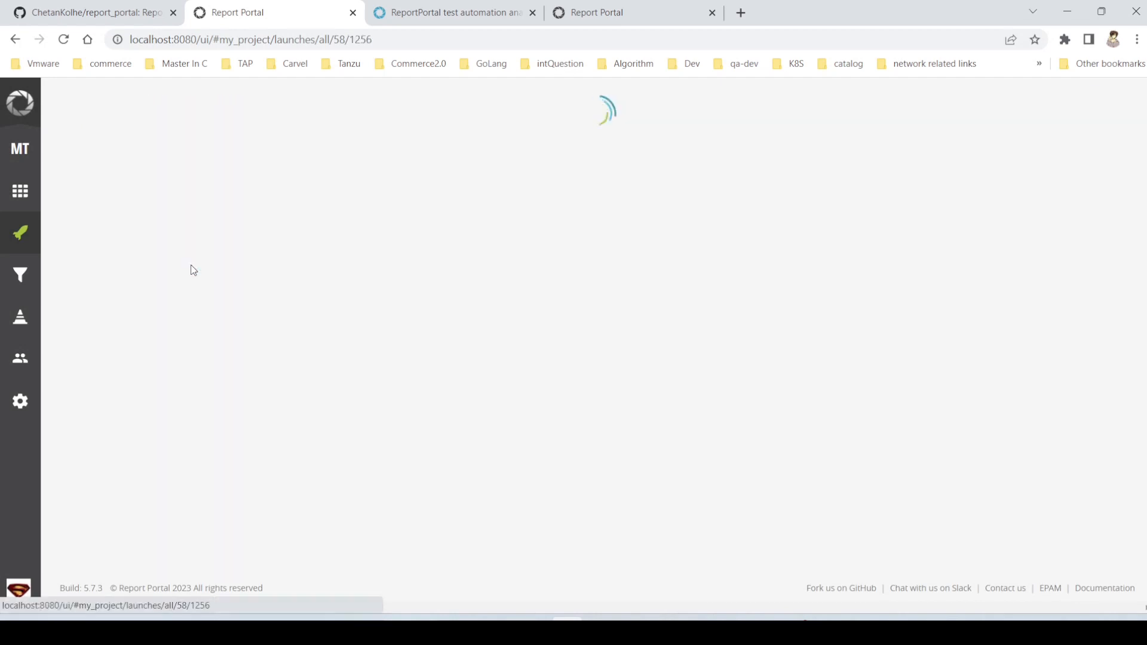
scroll(451, 383, down, 3)
scroll(450, 379, up, 10)
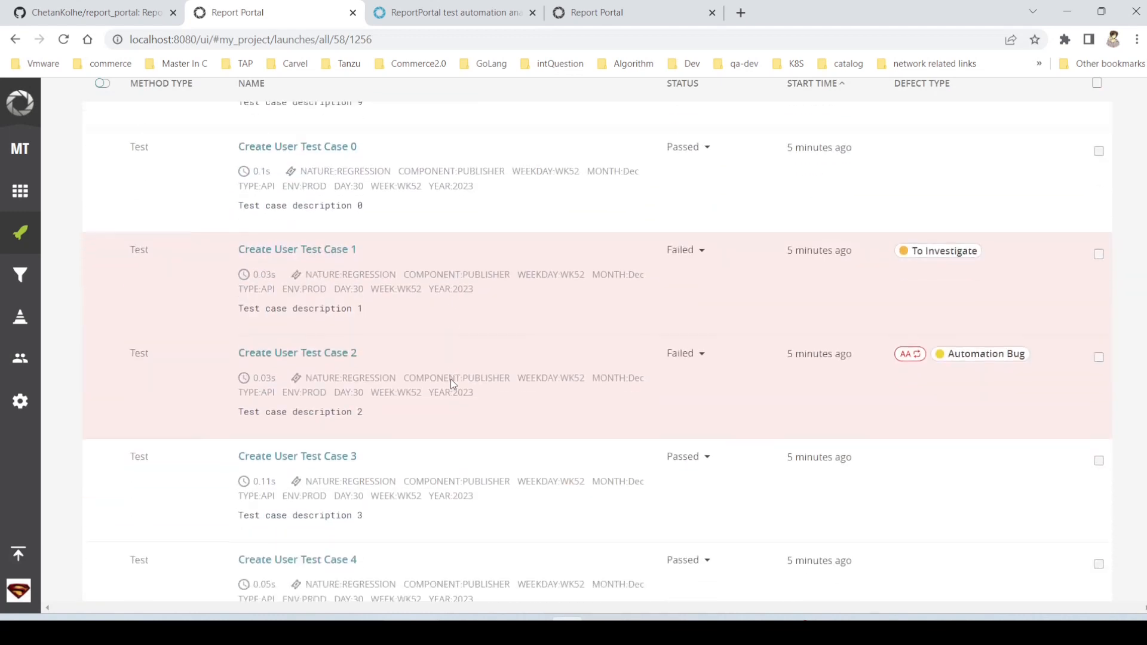
scroll(450, 379, down, 8)
scroll(450, 379, up, 10)
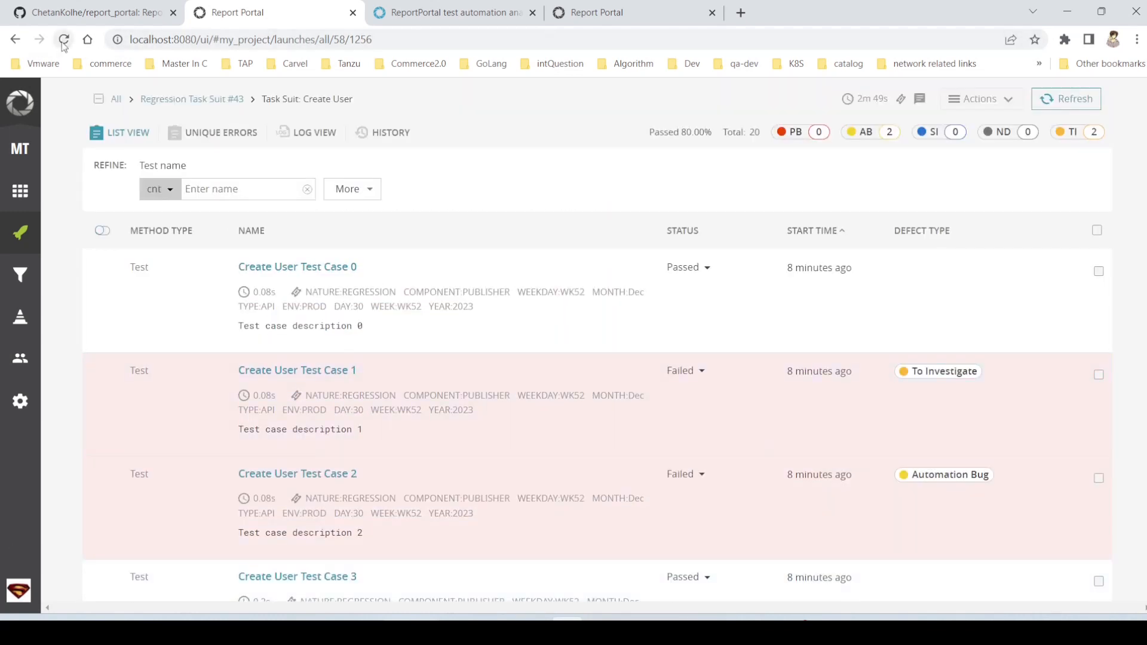
click(14, 39)
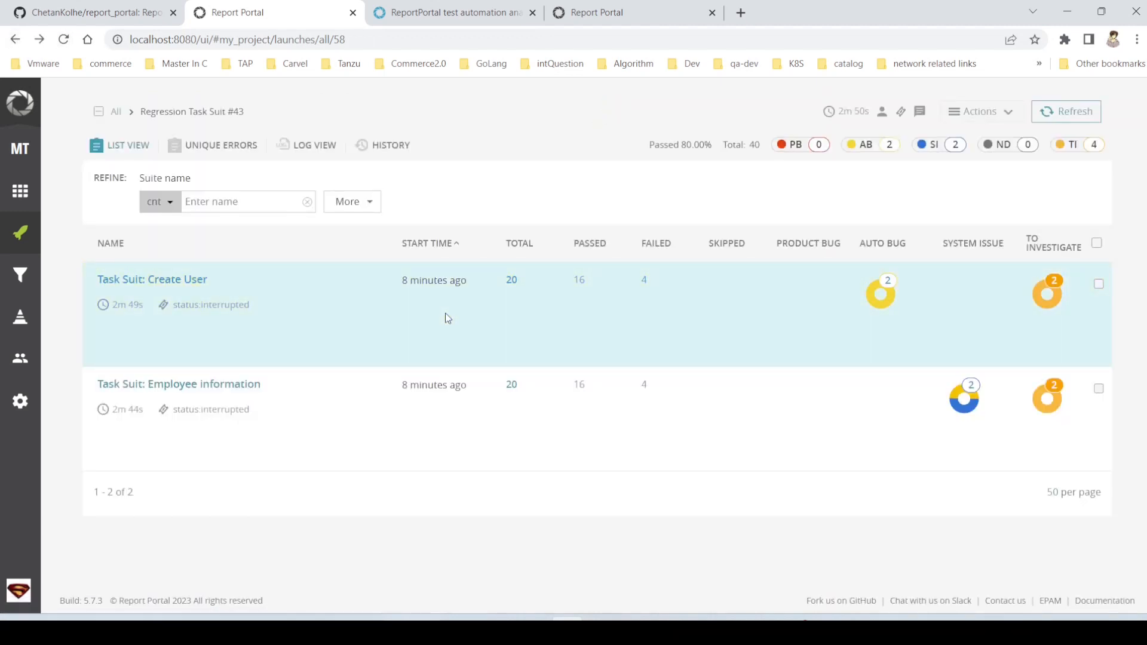
click(22, 254)
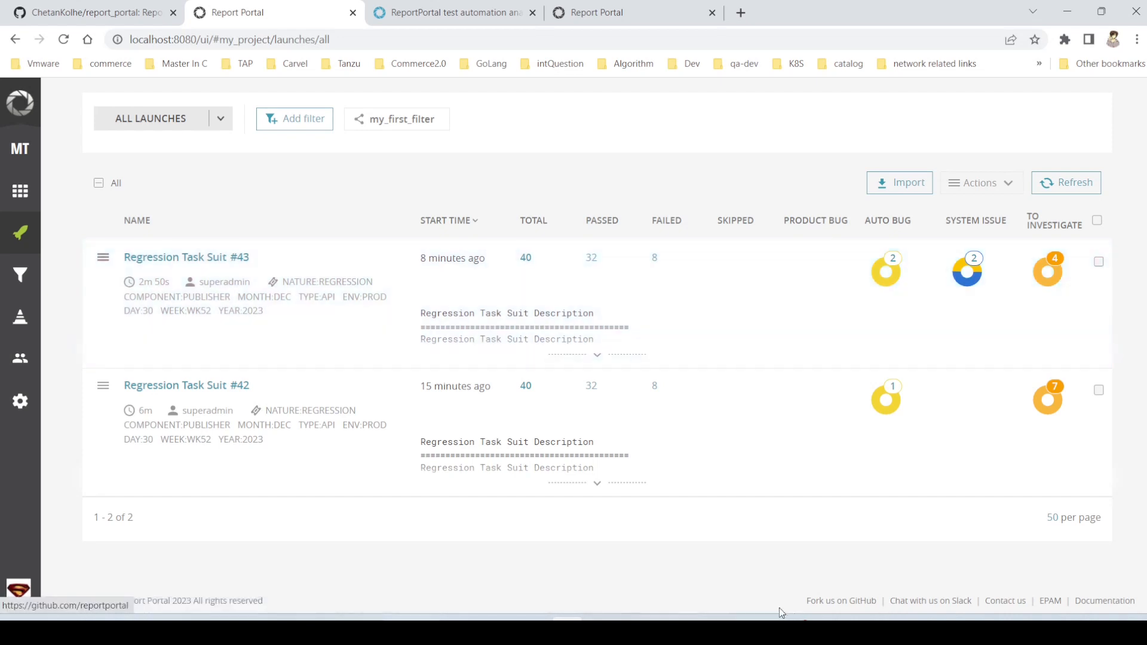
- Switch to the report_portal project in PyCharm, collapse the demo_1 folder and expand demo_2
mouse_move(732, 631)
click(758, 581)
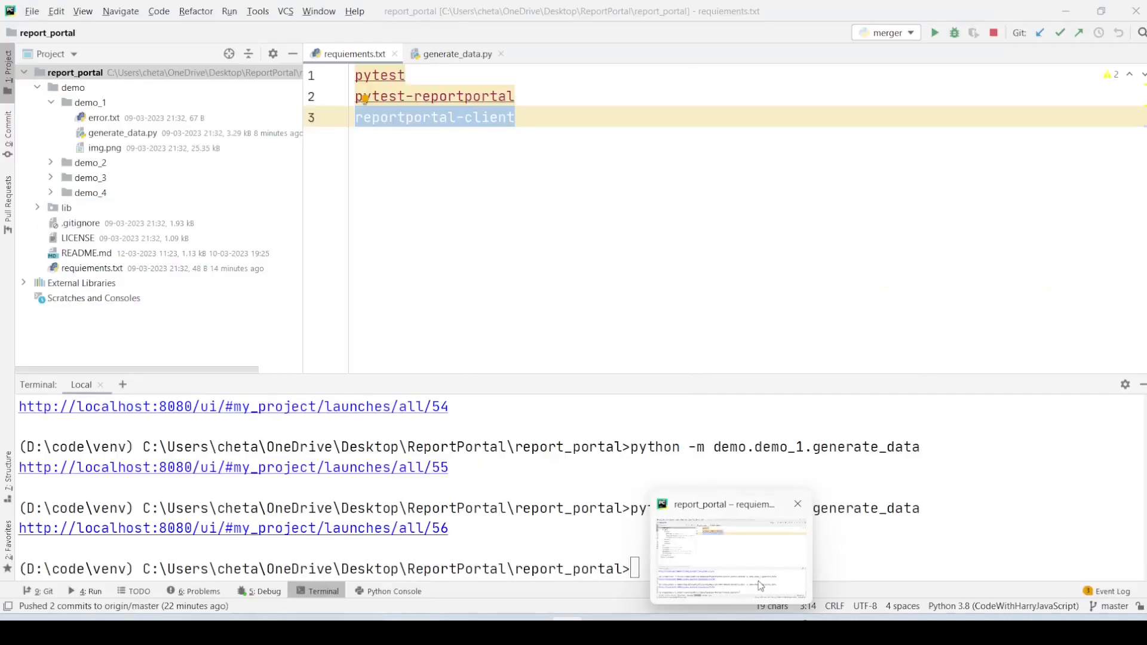
click(134, 139)
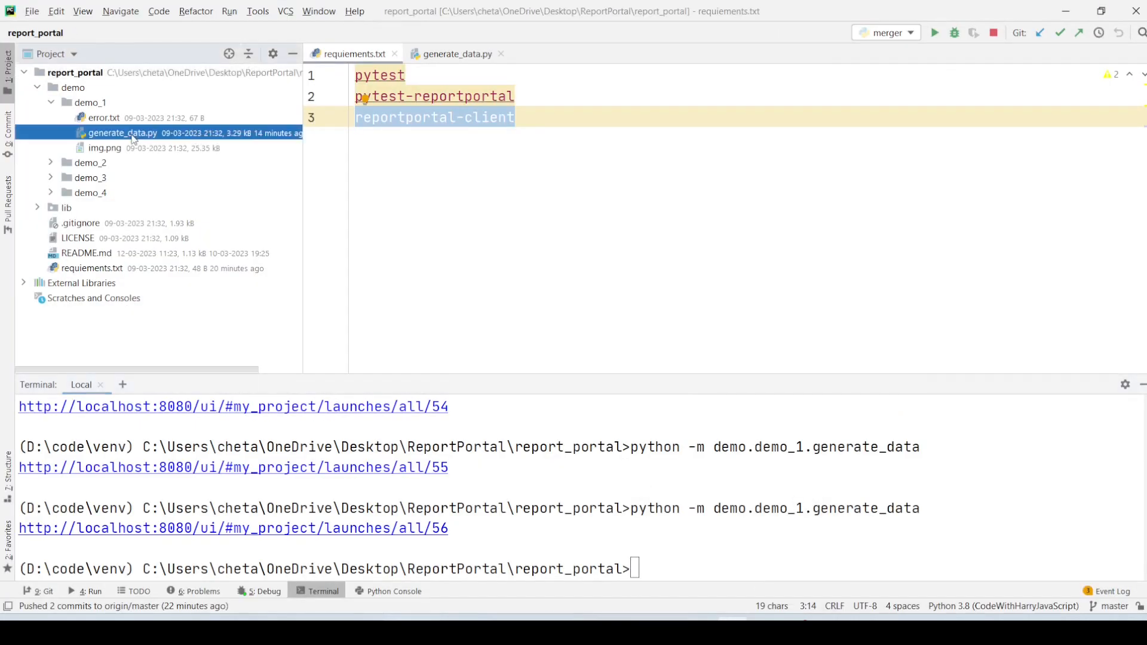
click(50, 103)
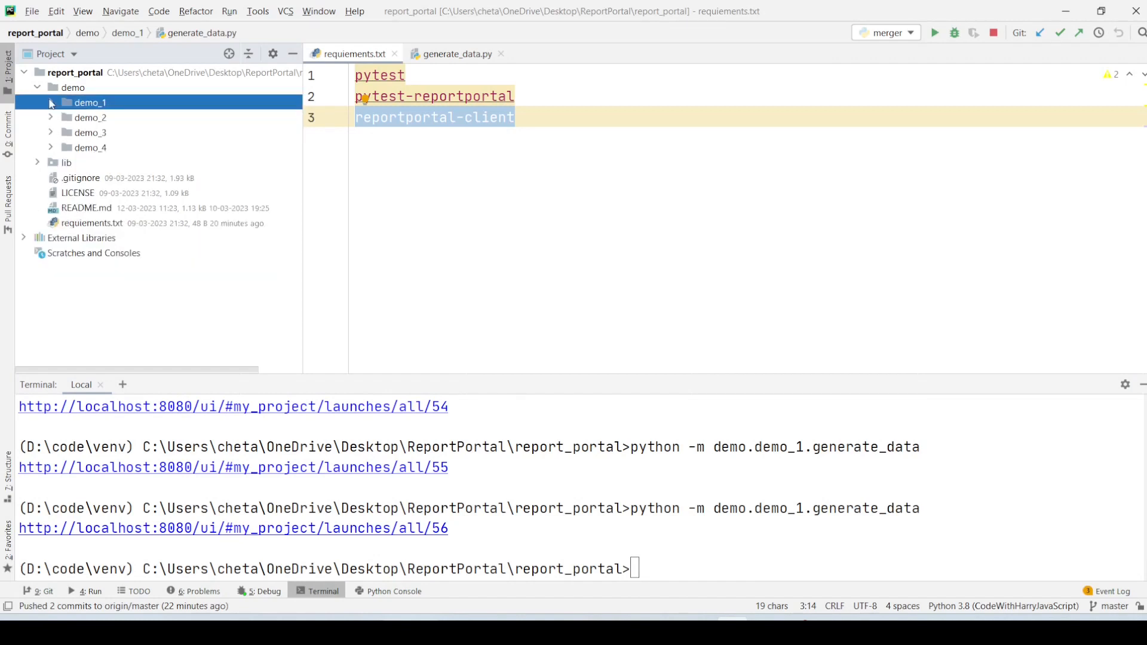
click(51, 118)
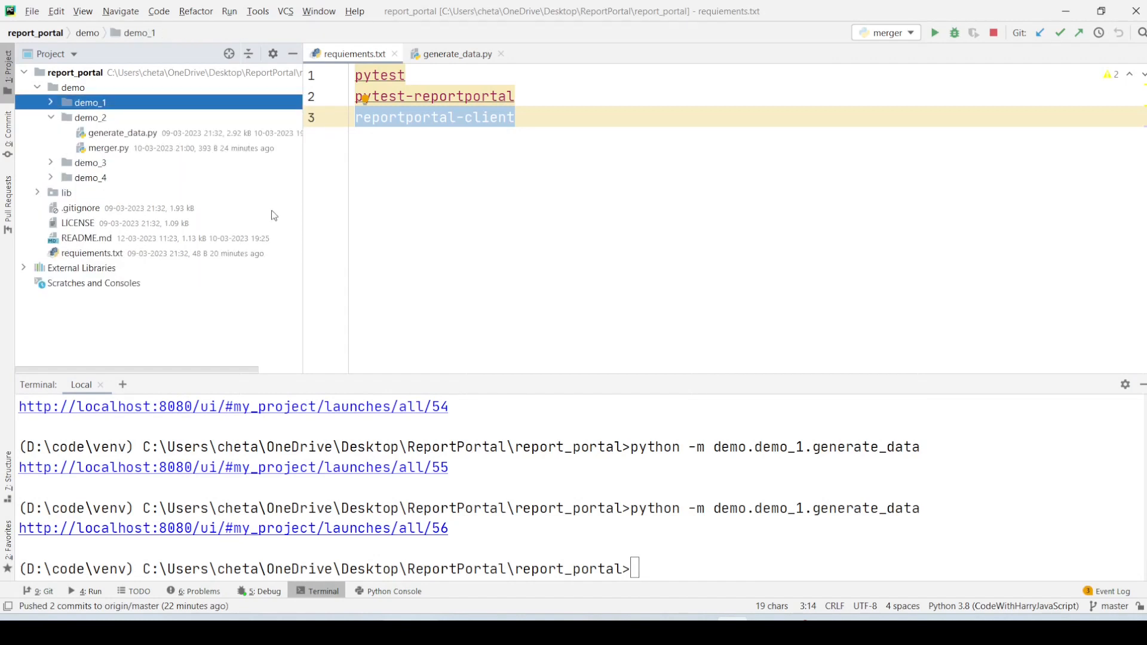
- Run the demo_2 data generator in the terminal with python -m demo.demo_2.generate_data
click(817, 512)
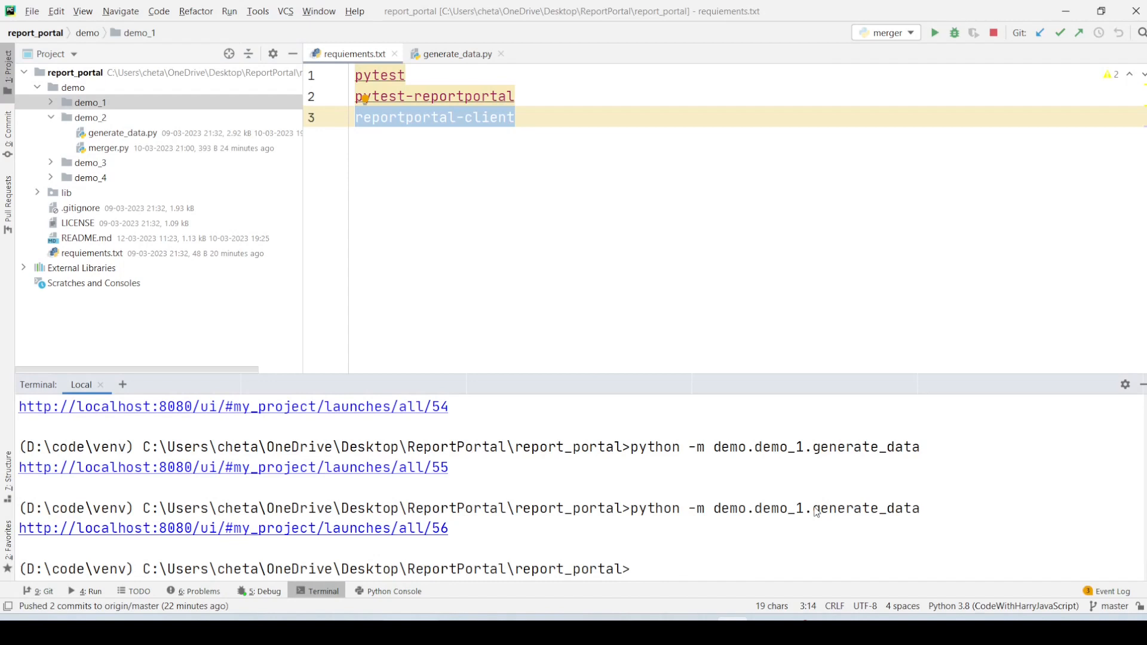
key(Up)
key(Left)
key(Left)
key(Left)
key(Left)
key(Left)
key(Left)
key(Left)
key(Left)
key(Left)
key(Left)
key(Left)
key(Left)
key(Left)
key(Left)
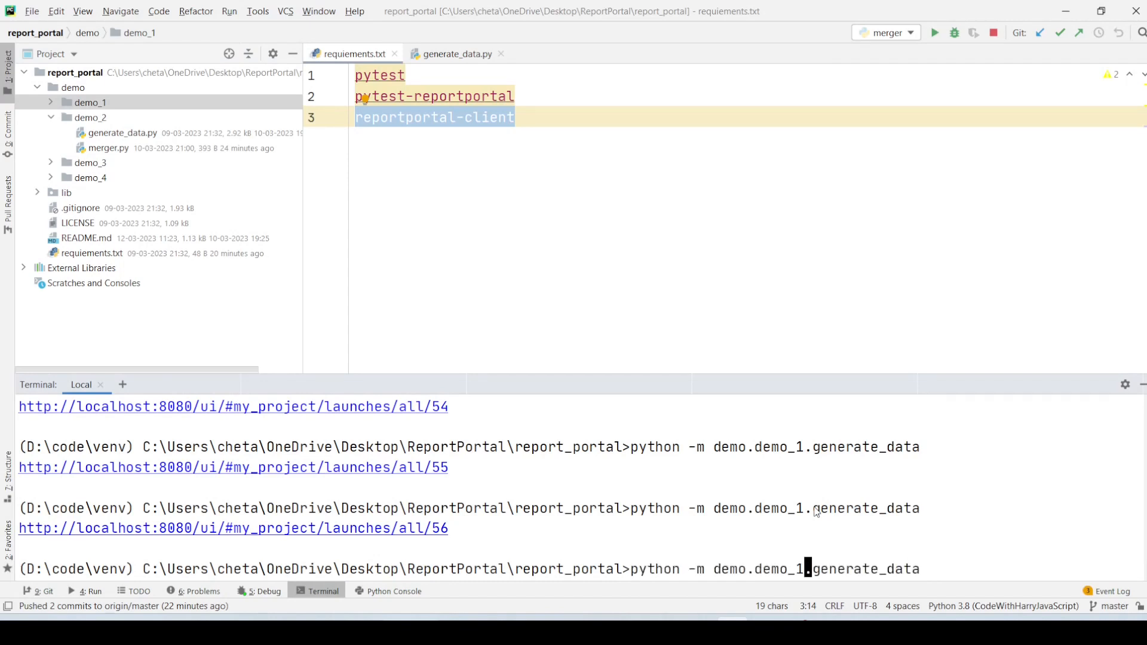
key(BackSpace)
text(2)
key(Return)
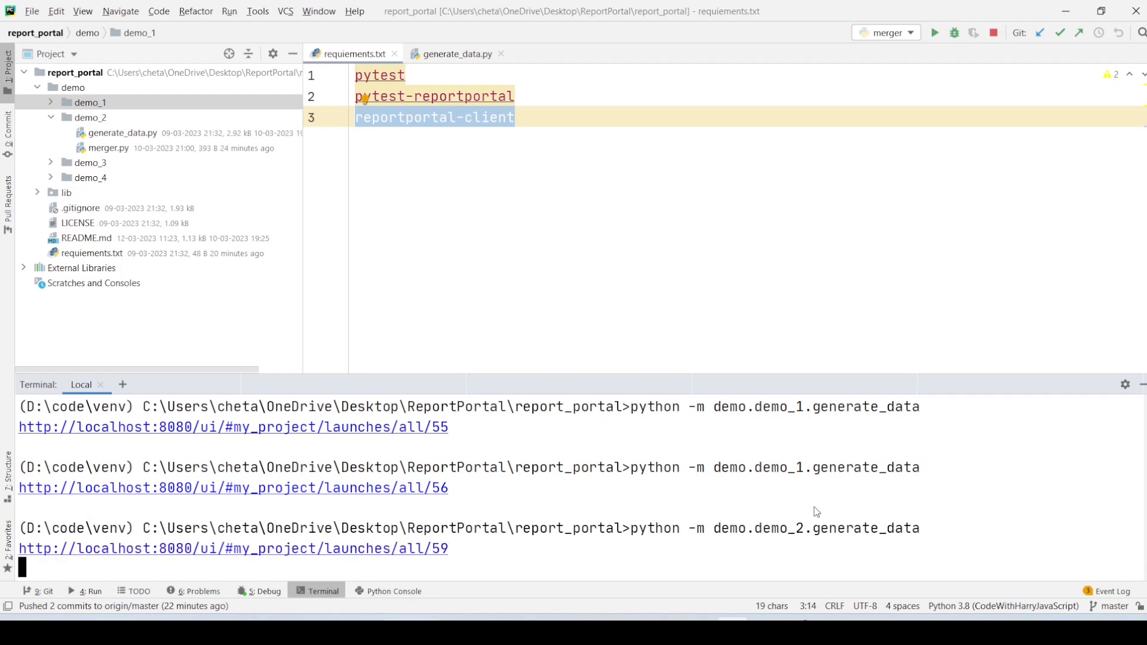
- Switch to Report Portal in Chrome, reload the launches list to track the generated launches, and check the generator's progress in the terminal
key(alt+Tab)
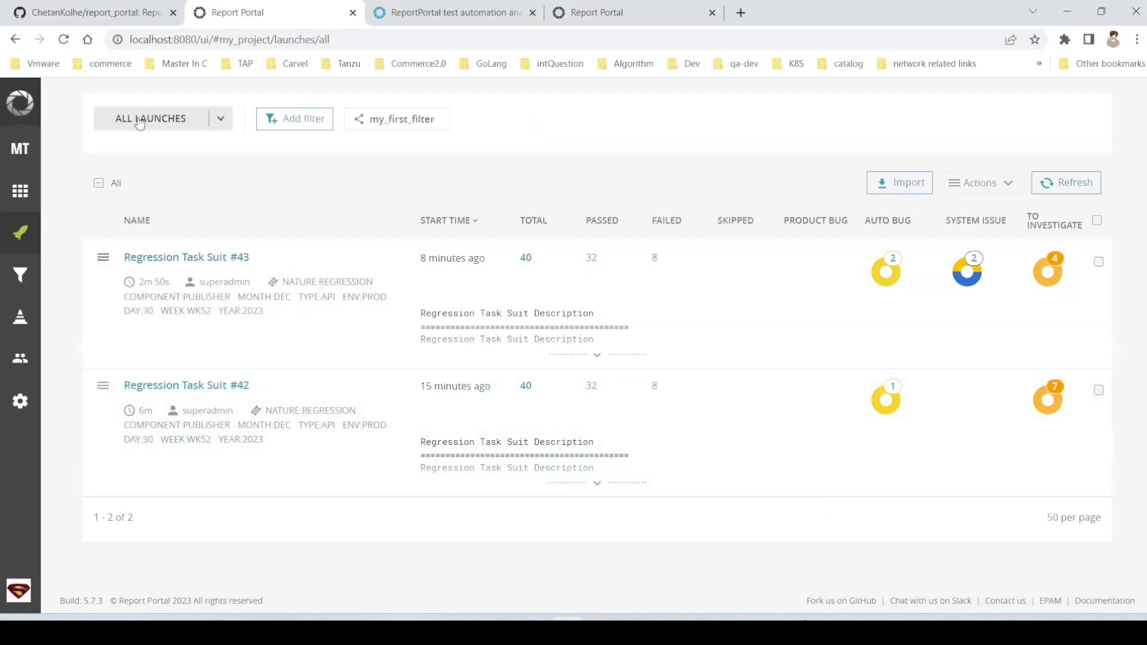
click(64, 39)
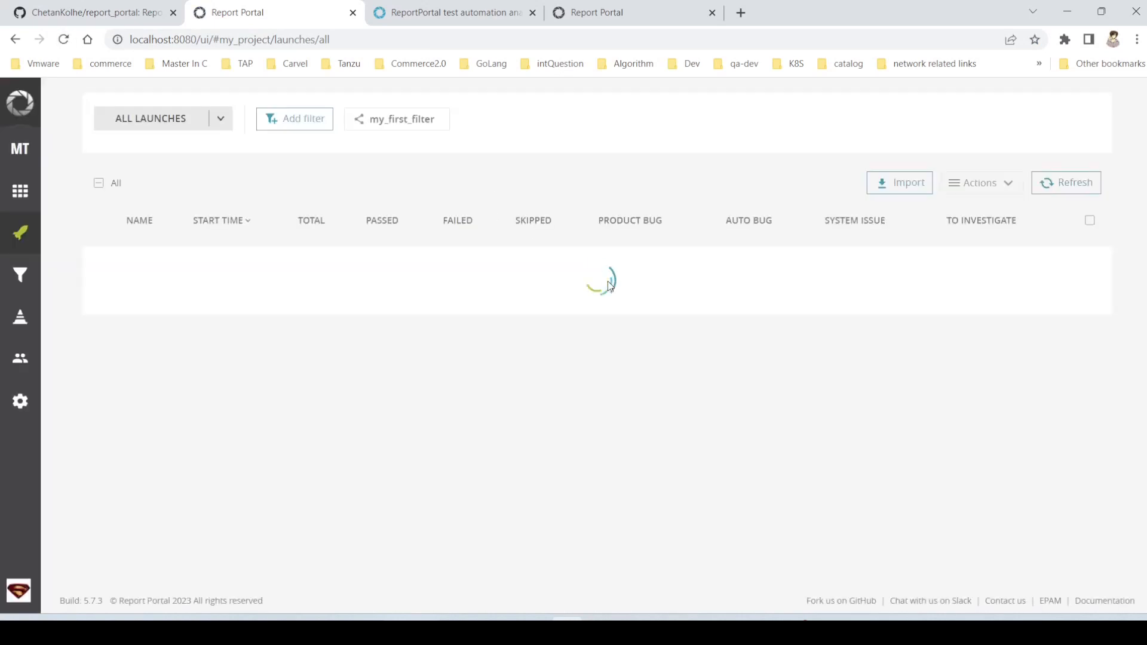
scroll(790, 469, down, 15)
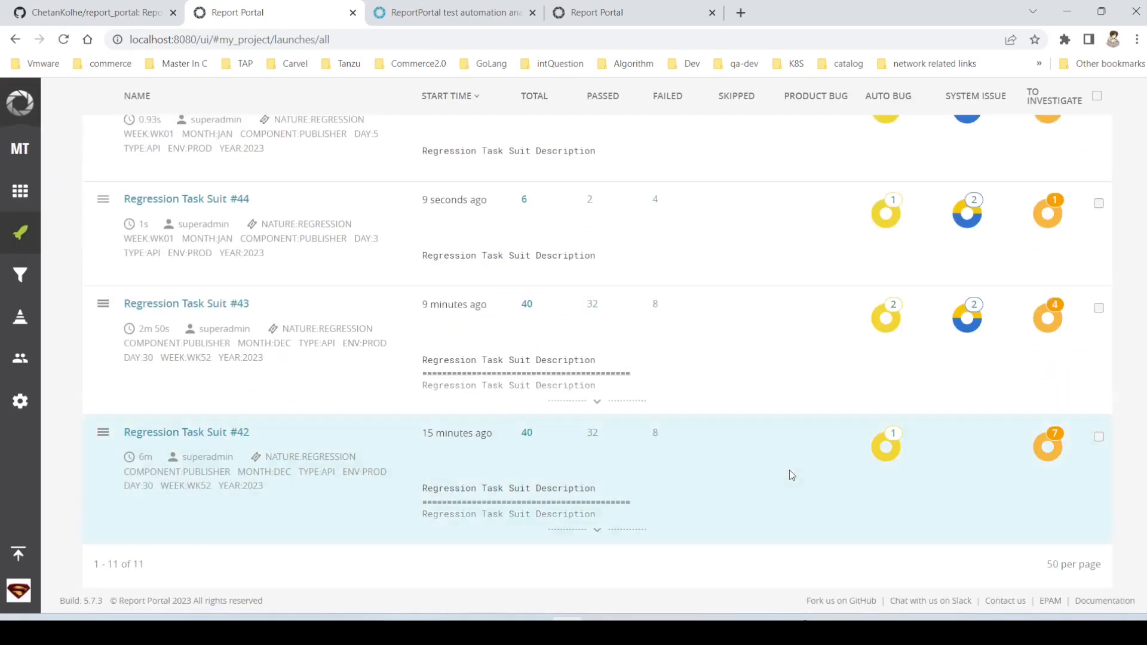
scroll(790, 469, up, 7)
scroll(790, 470, up, 1)
key(alt+Tab)
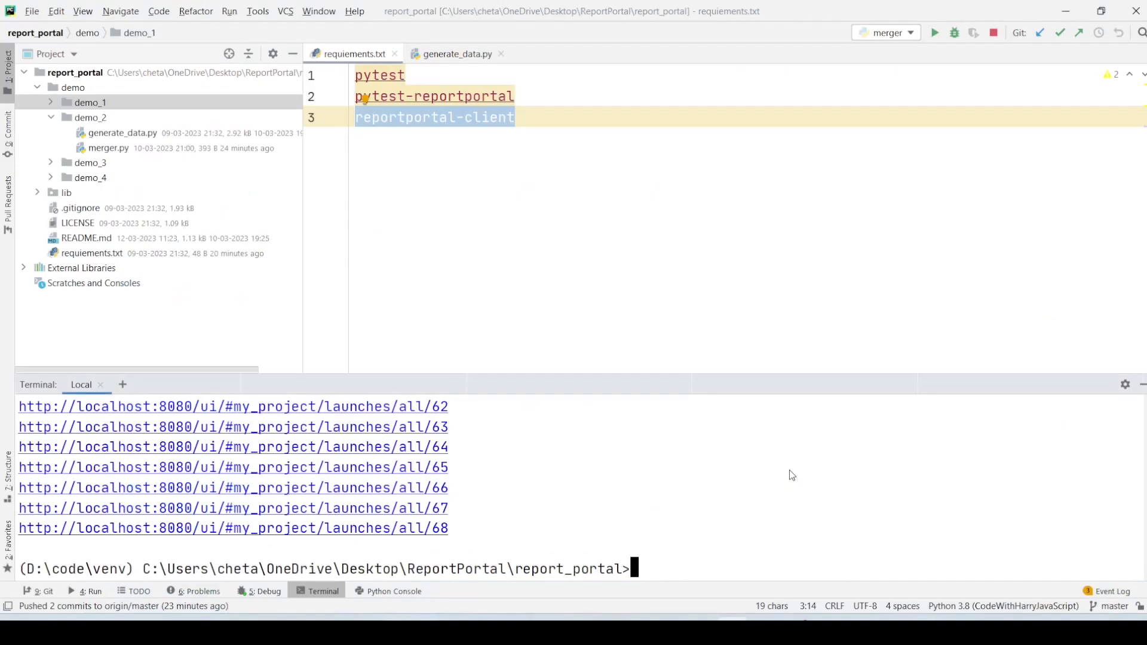
key(alt+Tab)
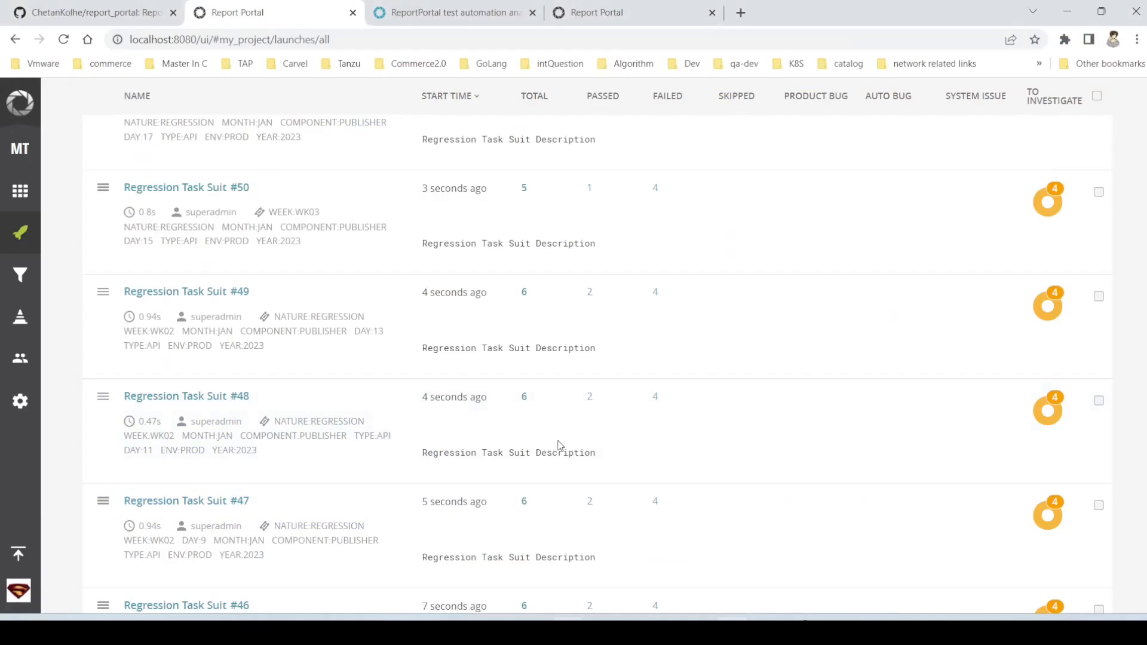
click(69, 42)
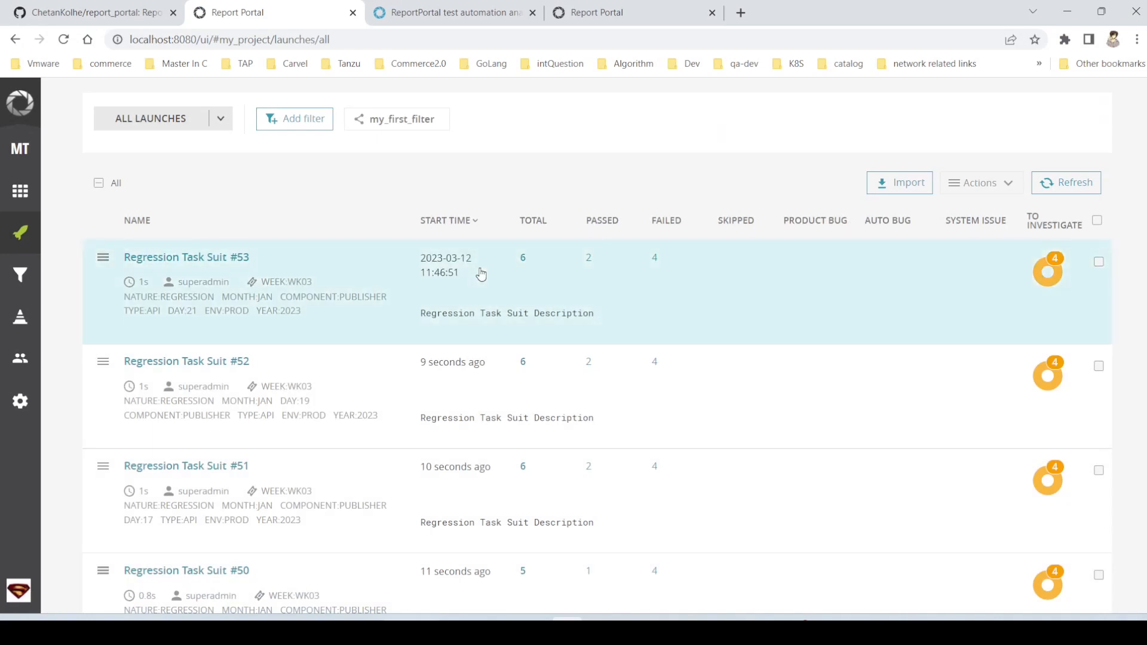
- Filter the launches by the attribute WEEK:WK03, look through the matches, and check the generator run in the terminal
click(301, 283)
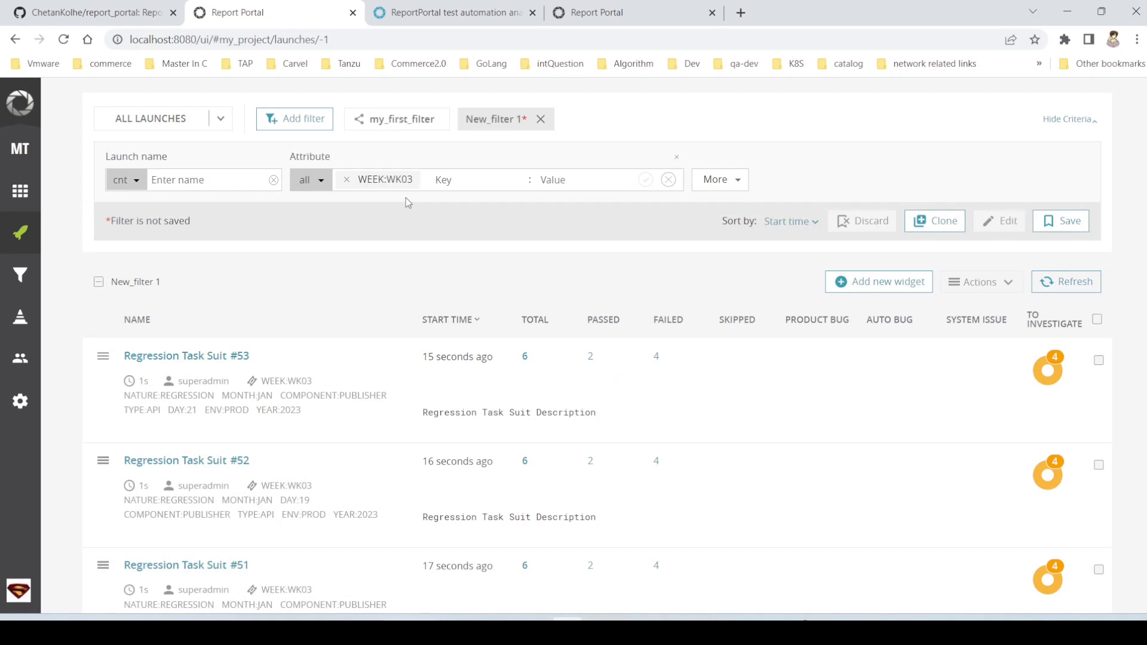
scroll(341, 506, down, 3)
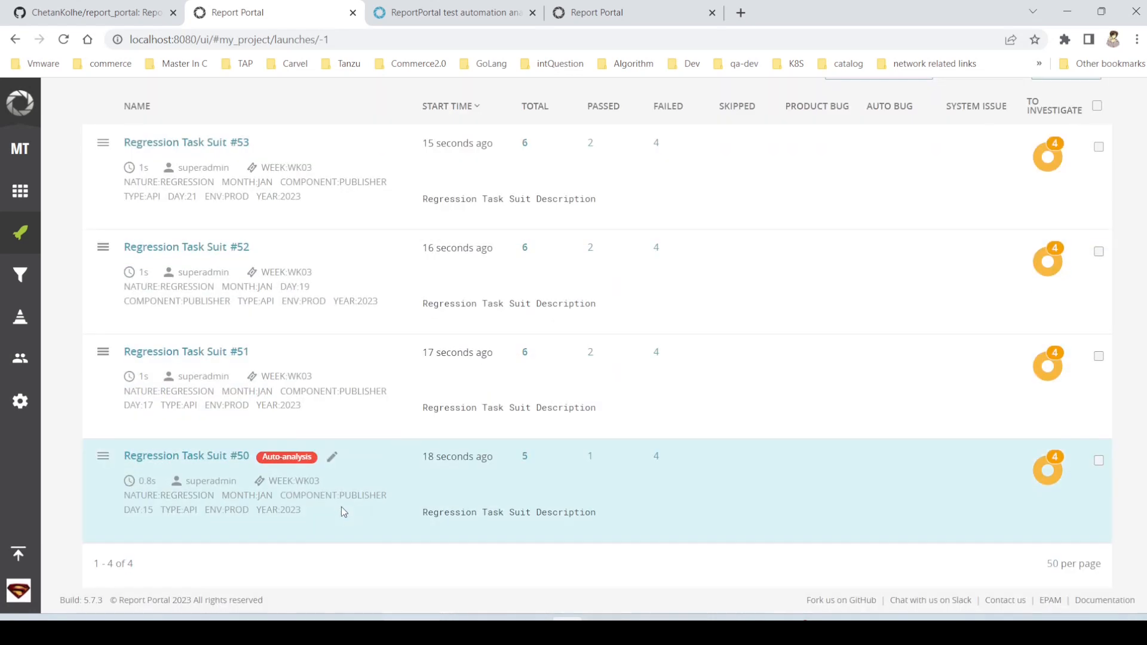
key(alt+Tab)
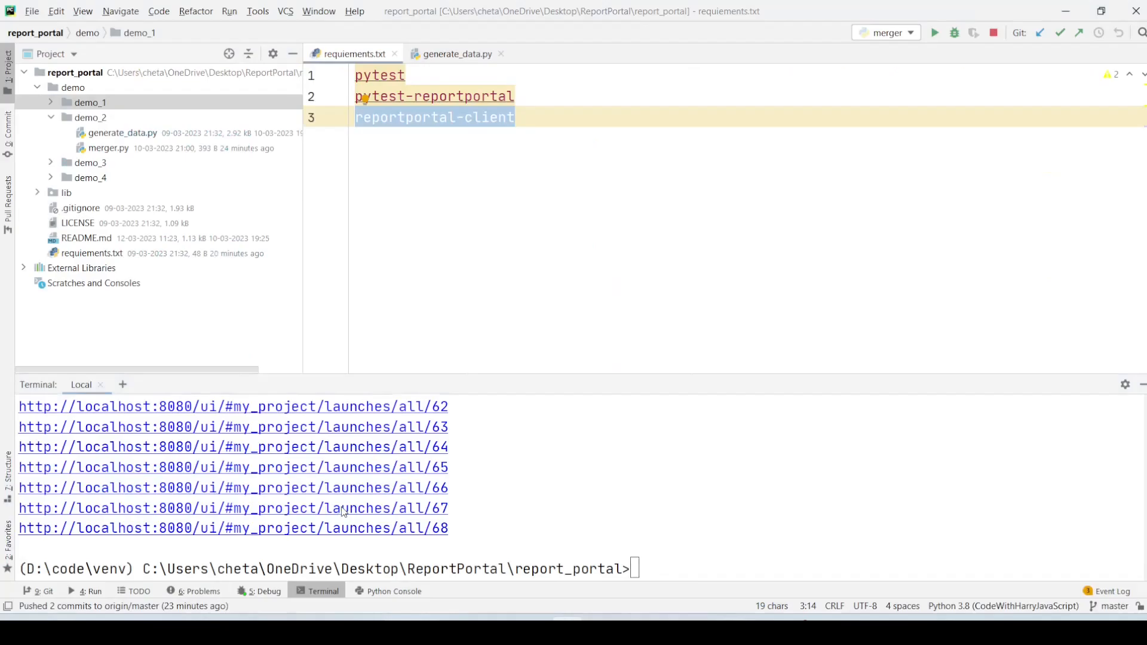
key(alt+Tab)
key(alt+Tab)
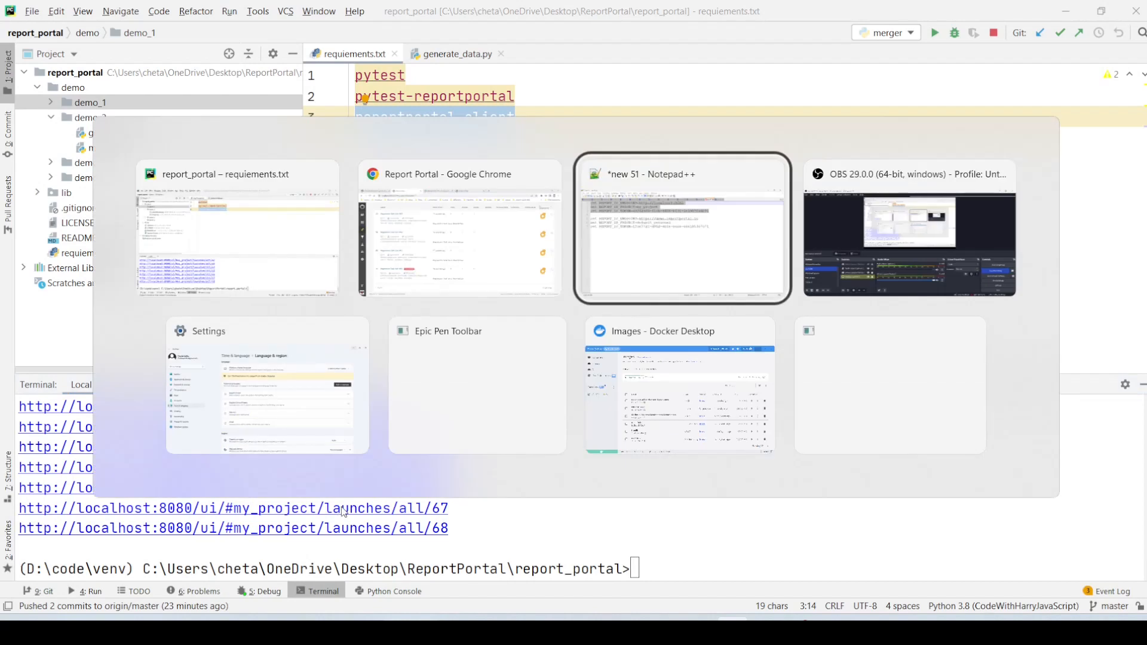
key(alt+shift+Tab)
key(alt+shift+Tab)
key(alt+Tab)
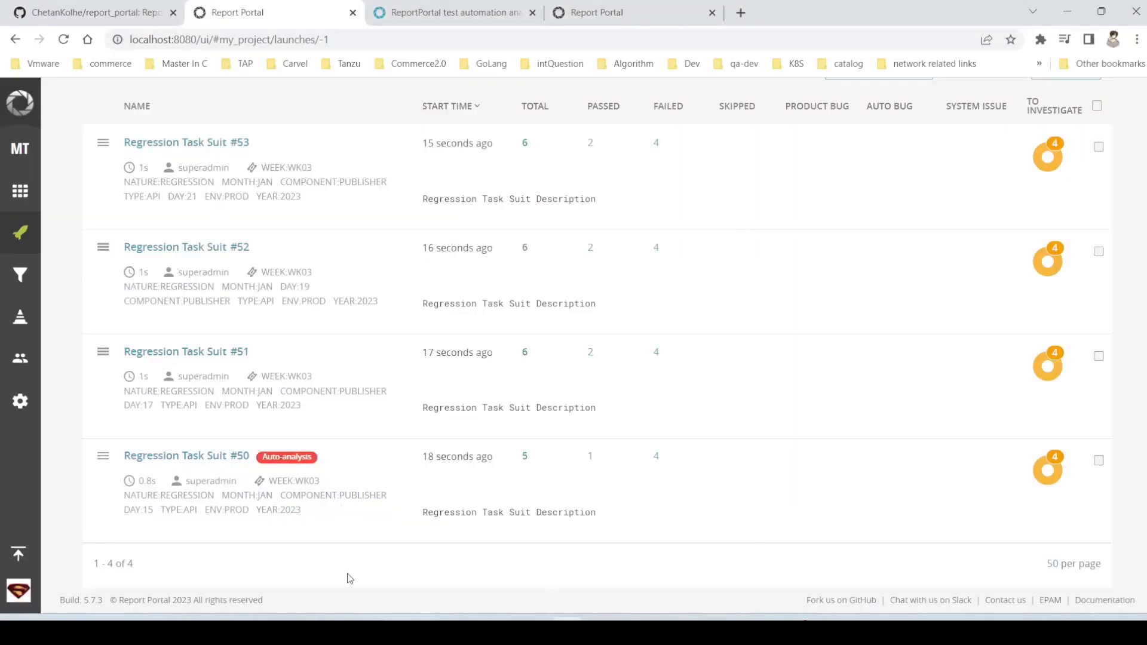
- Reload Report Portal to show all launches and review the defect types assigned to the generated ones
click(64, 40)
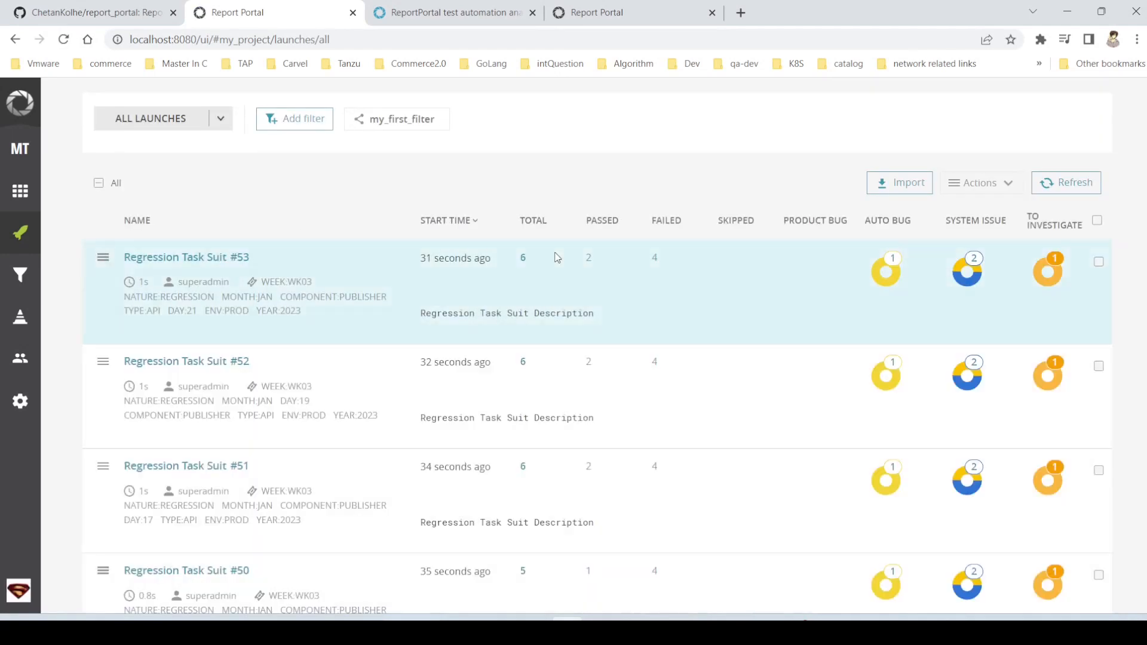
scroll(556, 257, down, 5)
scroll(556, 257, down, 7)
scroll(556, 257, up, 2)
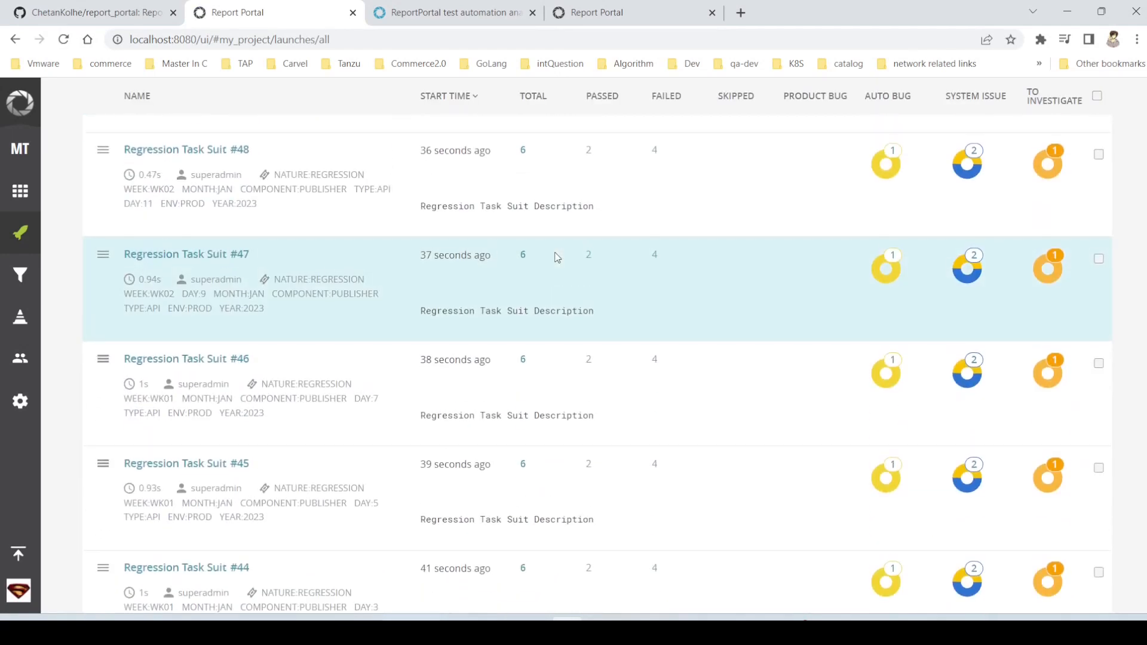
- Open merger.py from demo_2 in PyCharm and examine its merge description and WEEK attribute arguments
key(alt+Tab)
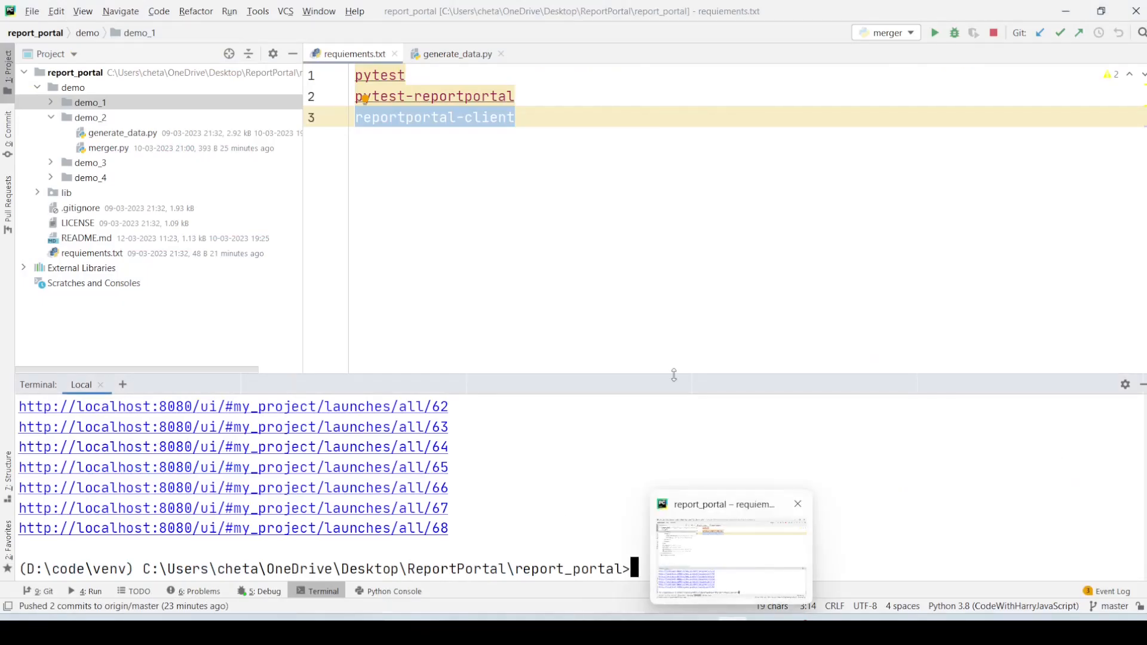
click(145, 149)
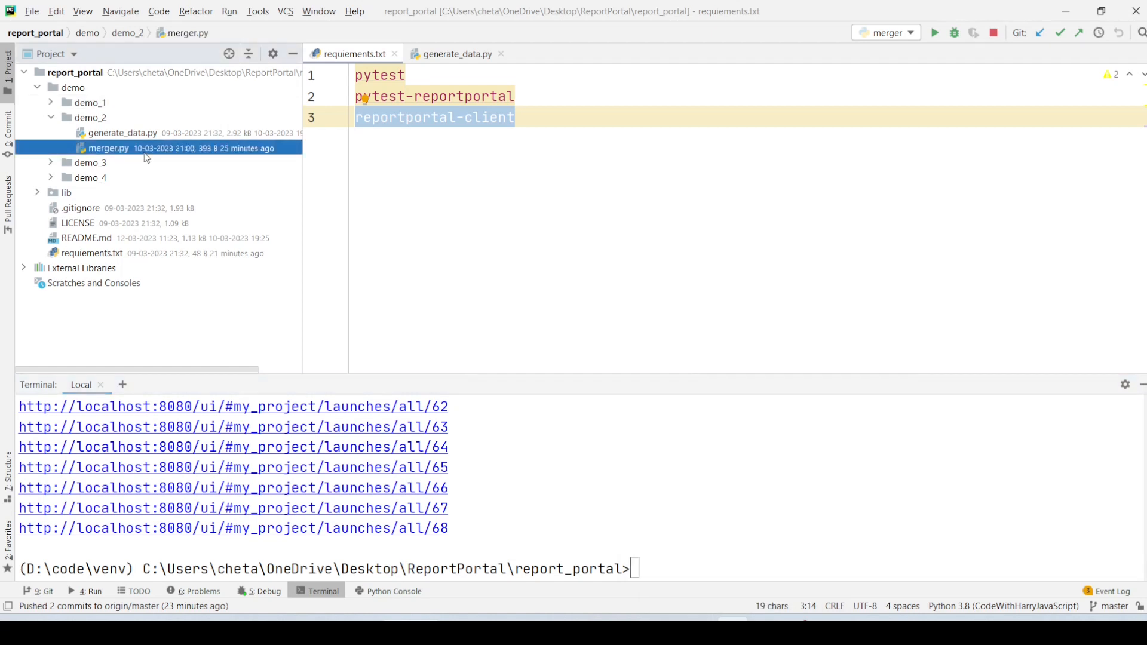
double_click(145, 149)
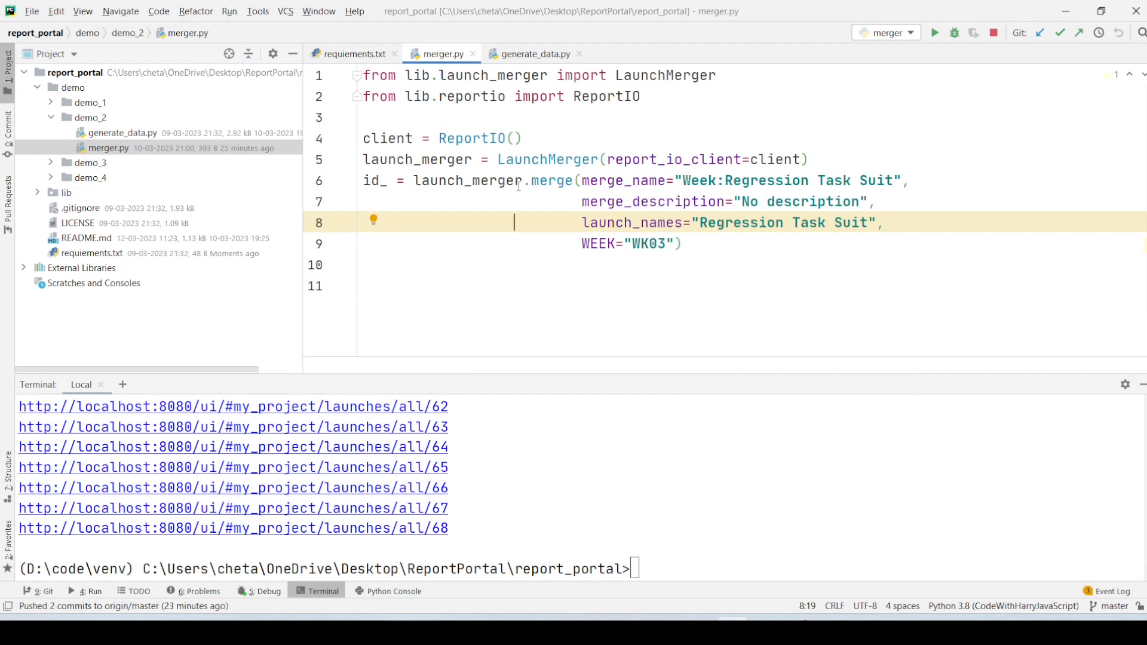
double_click(747, 202)
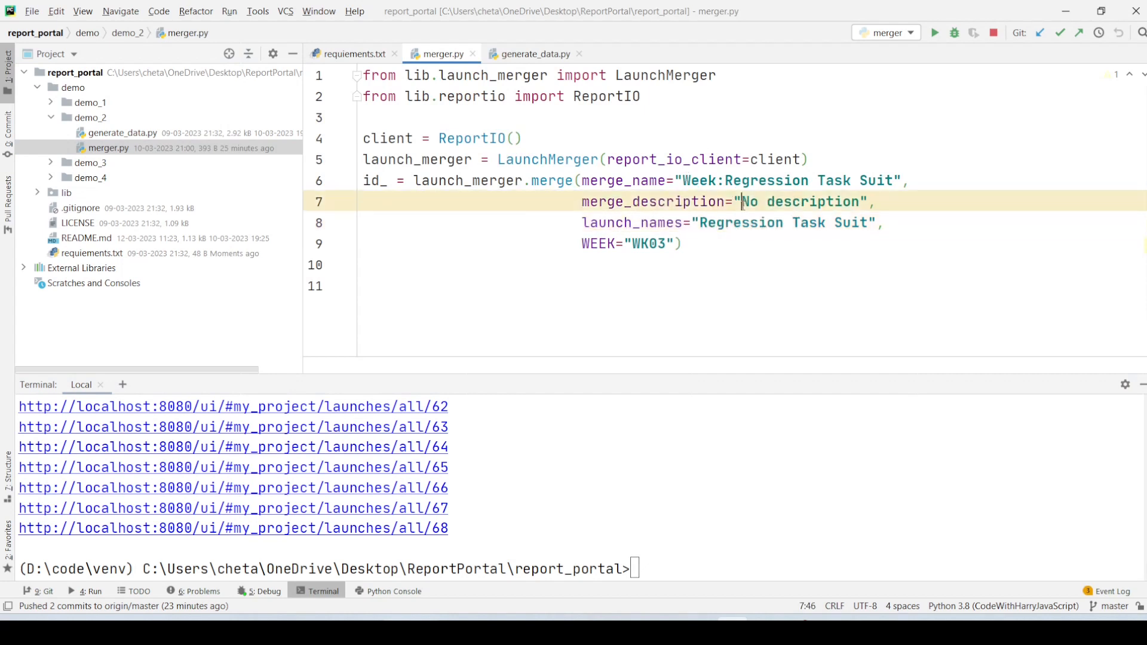
click(635, 256)
key(ctrl+a)
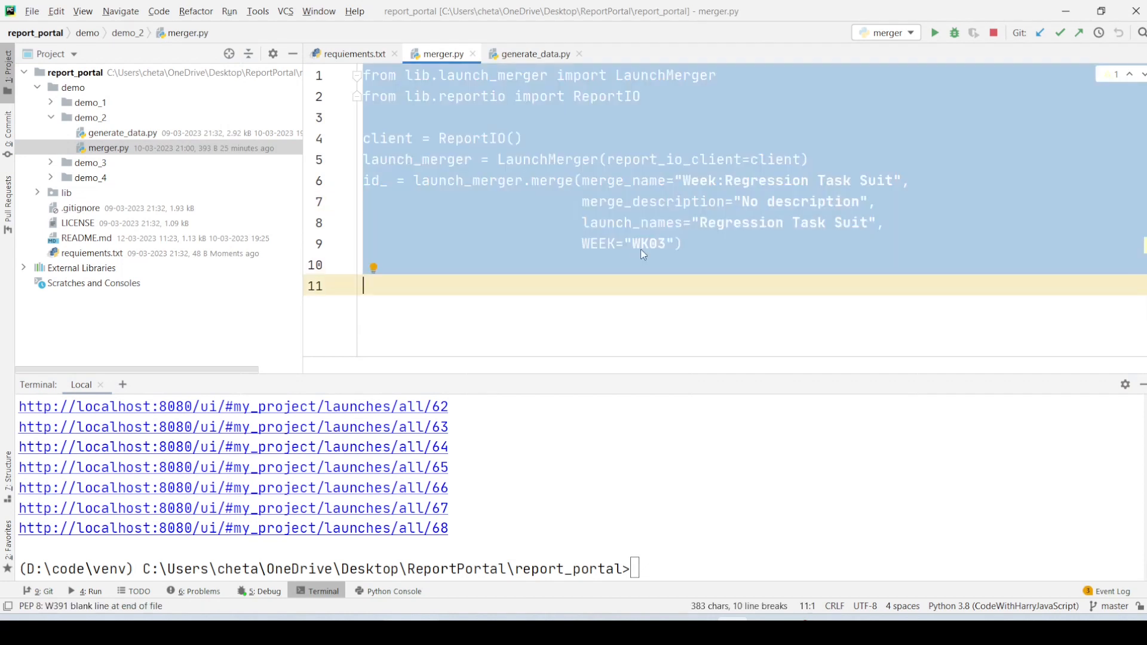
double_click(643, 249)
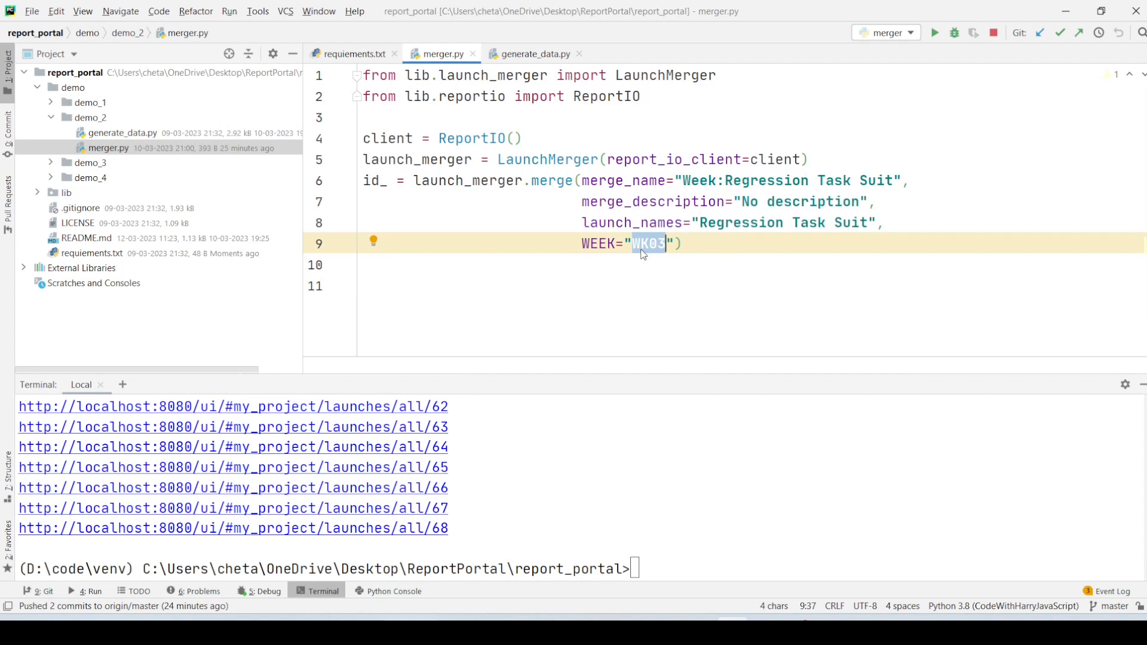
click(601, 244)
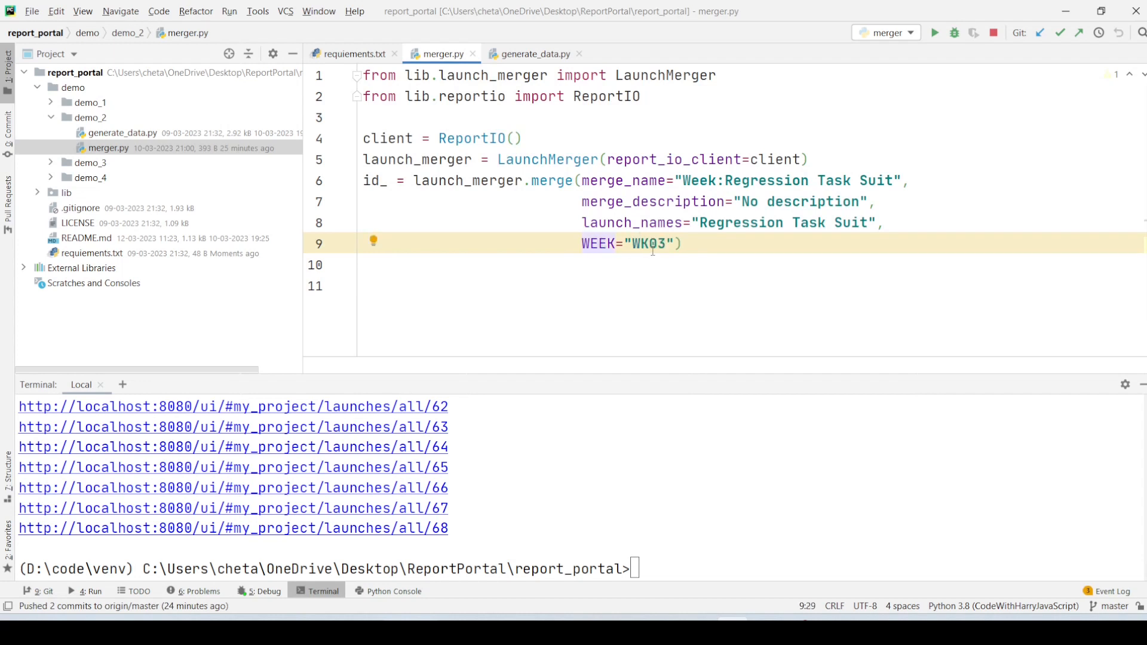
- Copy the command python3 -m demo.demo_2.merger from the report_portal README on GitHub in Chrome
key(alt+Tab)
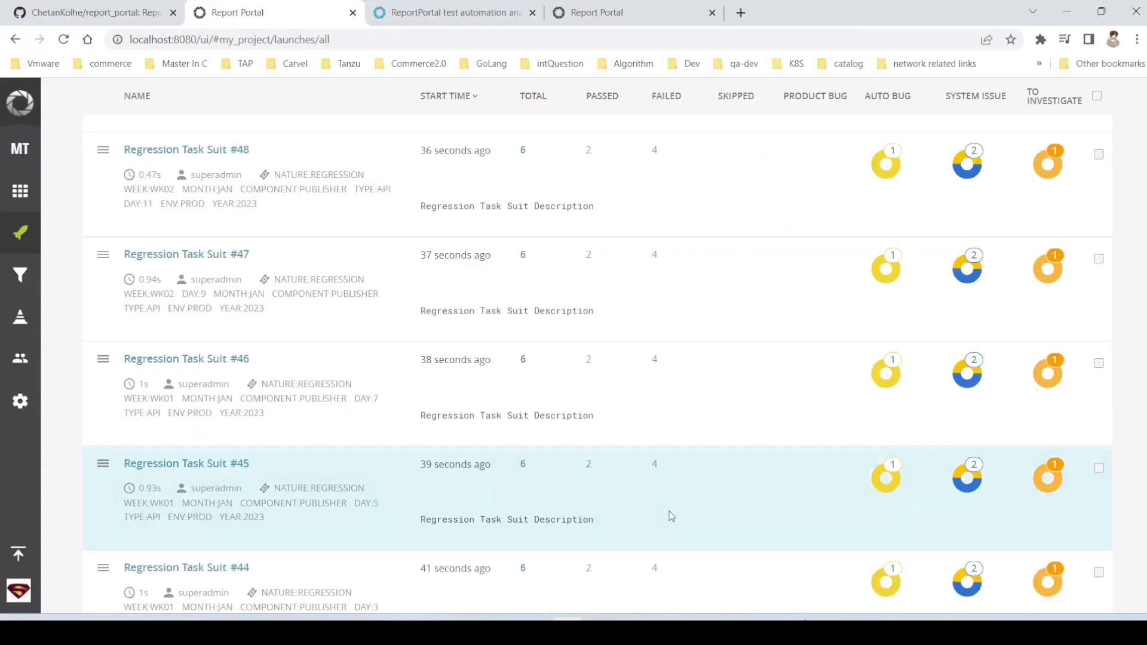
click(96, 12)
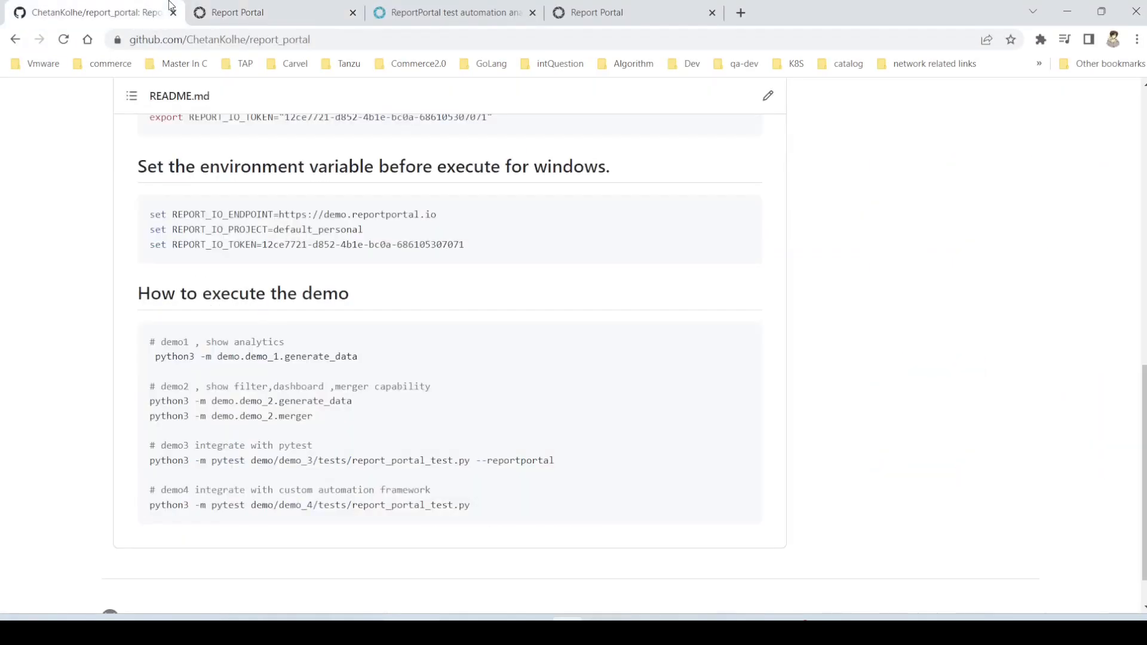
drag(335, 416, 150, 417)
key(ctrl+c)
- Paste the copied command into the PyCharm terminal, change python3 to python, and run python -m demo.demo_2.merger
key(alt+Tab)
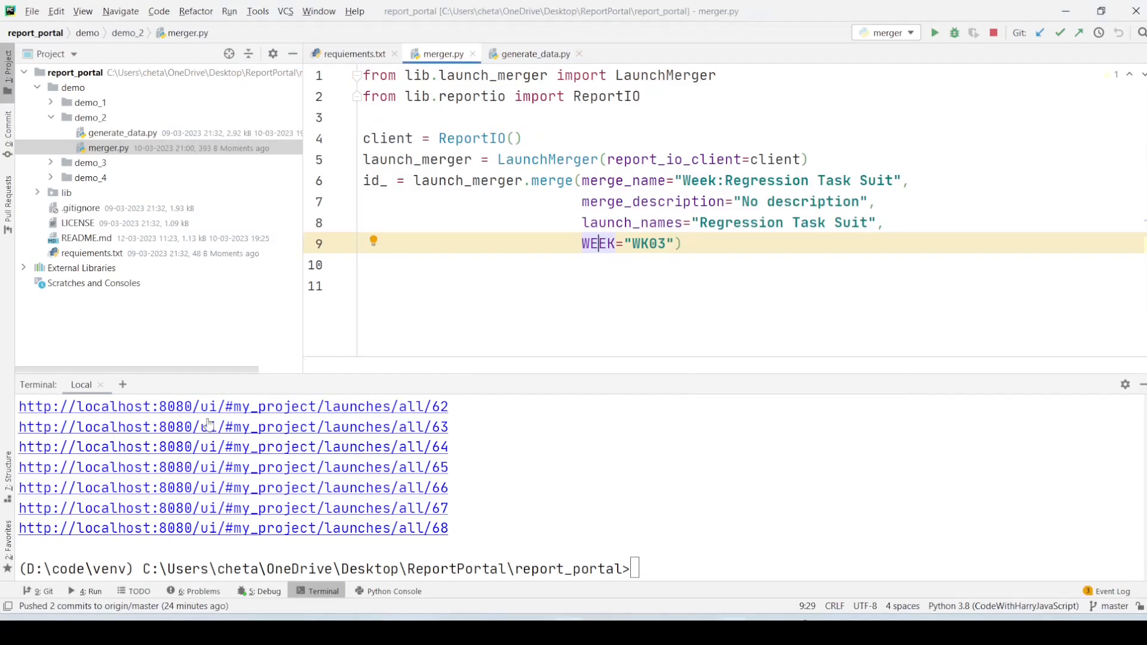
click(626, 563)
key(ctrl+v)
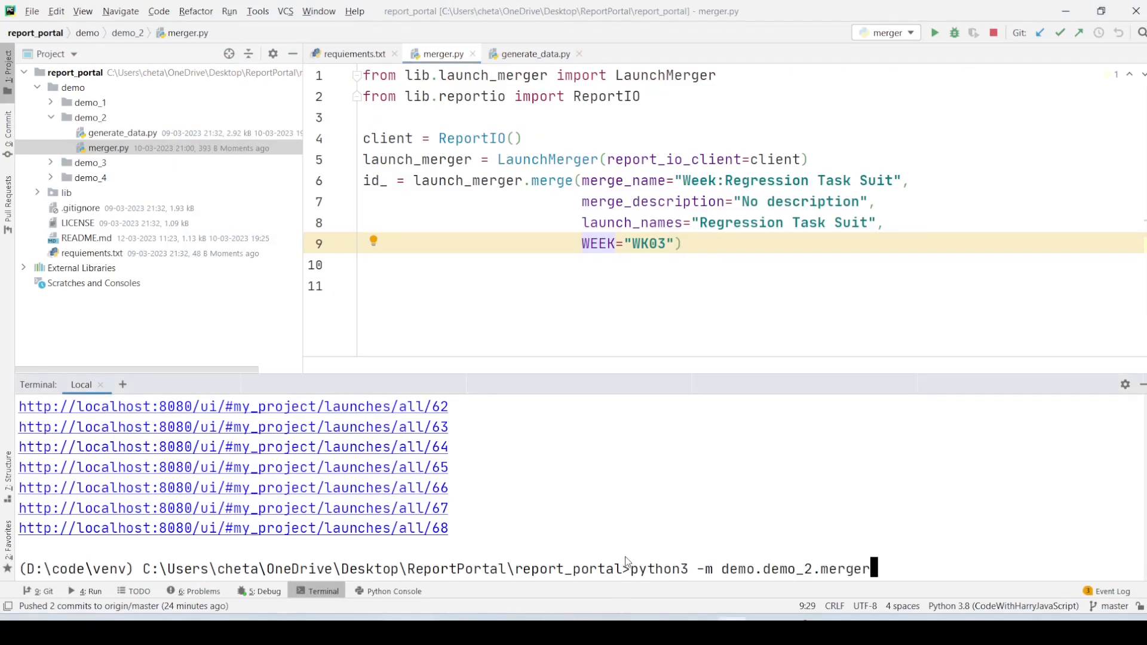
key(Left)
key(Left)
key(Left)
key(Left)
key(Left)
key(Left)
key(Left)
key(Left)
key(Left)
key(Left)
key(Left)
key(Left)
key(Left)
key(Left)
key(Left)
key(Left)
key(Left)
key(Left)
key(Left)
key(Left)
key(Left)
key(Left)
key(Delete)
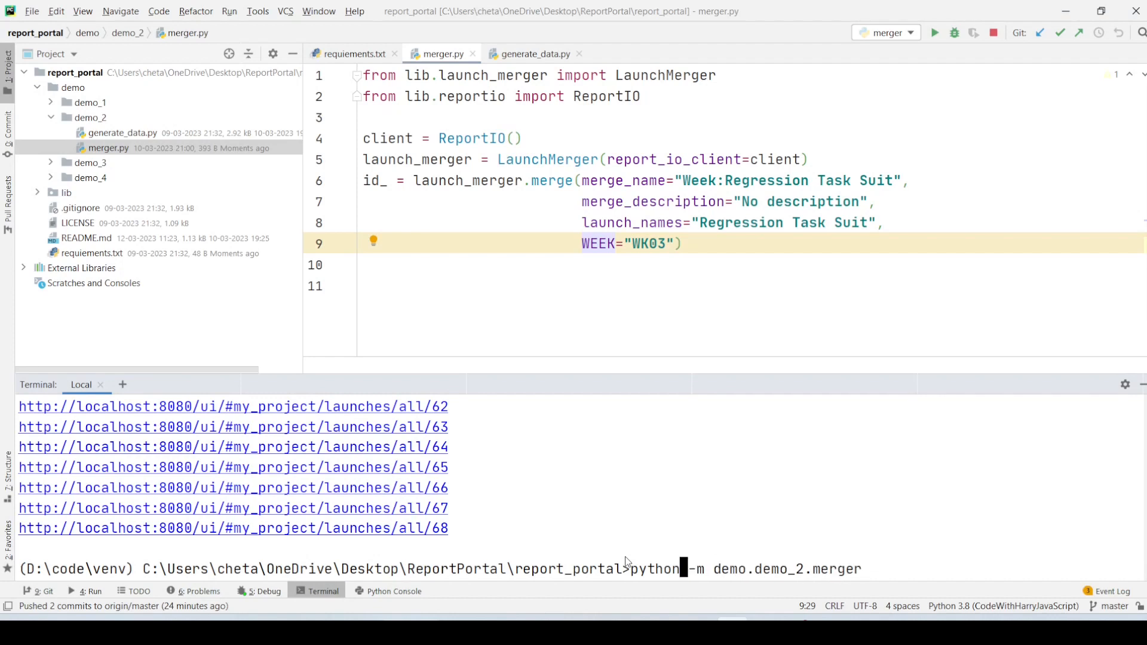
key(Return)
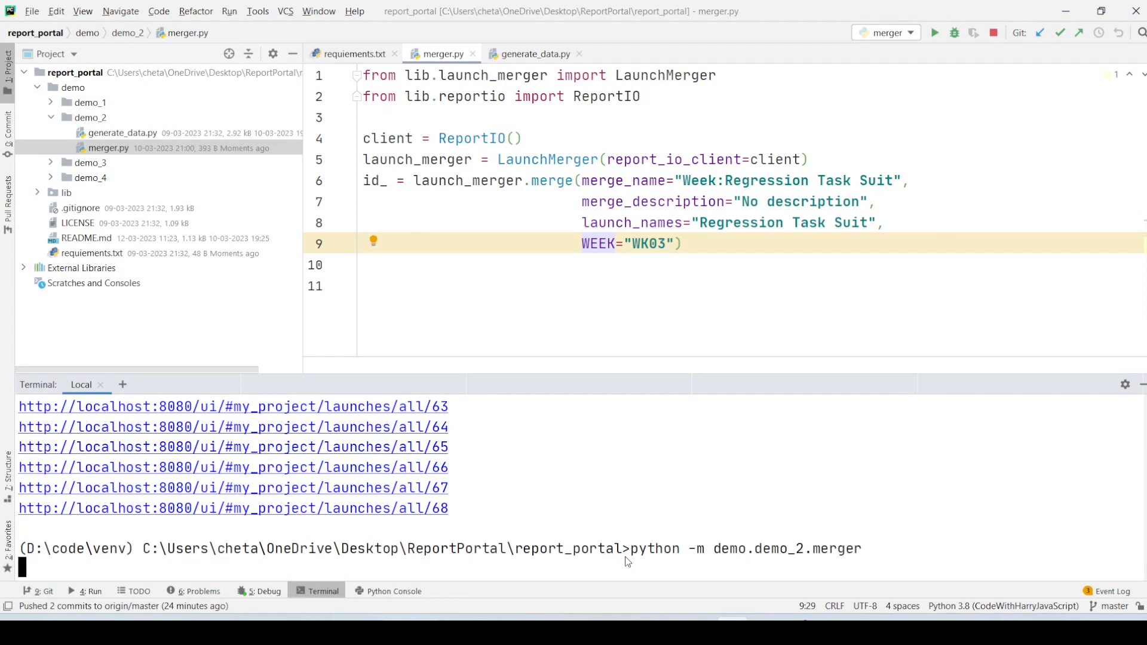
- Reload the Report Portal launches in Chrome and open the merged launch Week:Regression Task Suit #1 to examine its suites
key(alt+Tab)
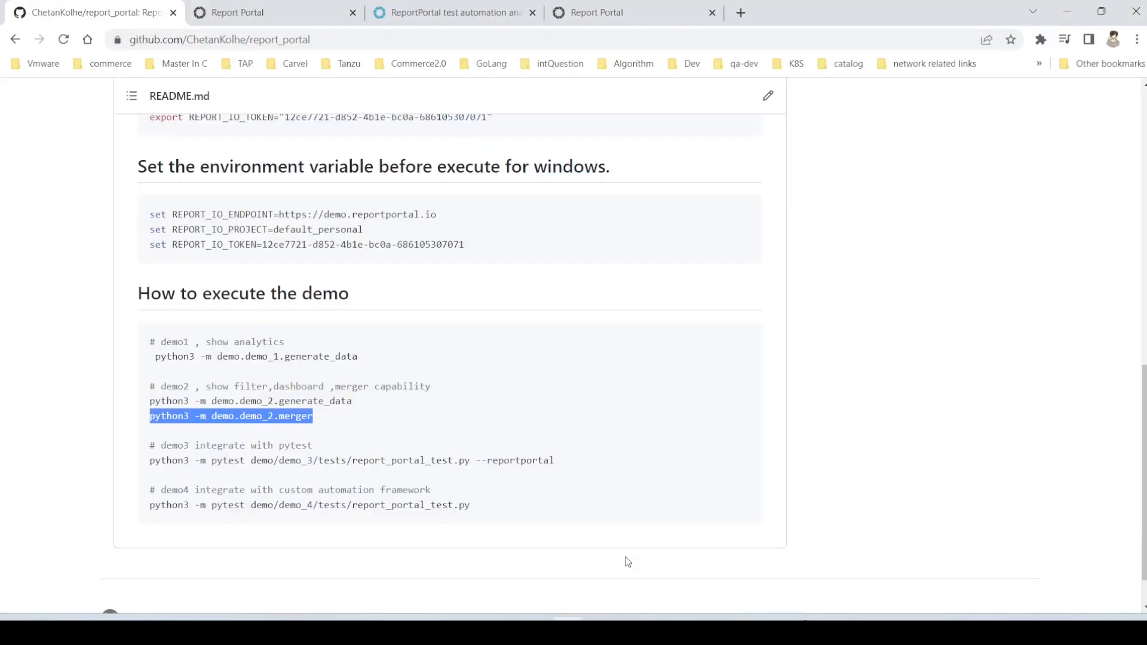
key(alt+Tab)
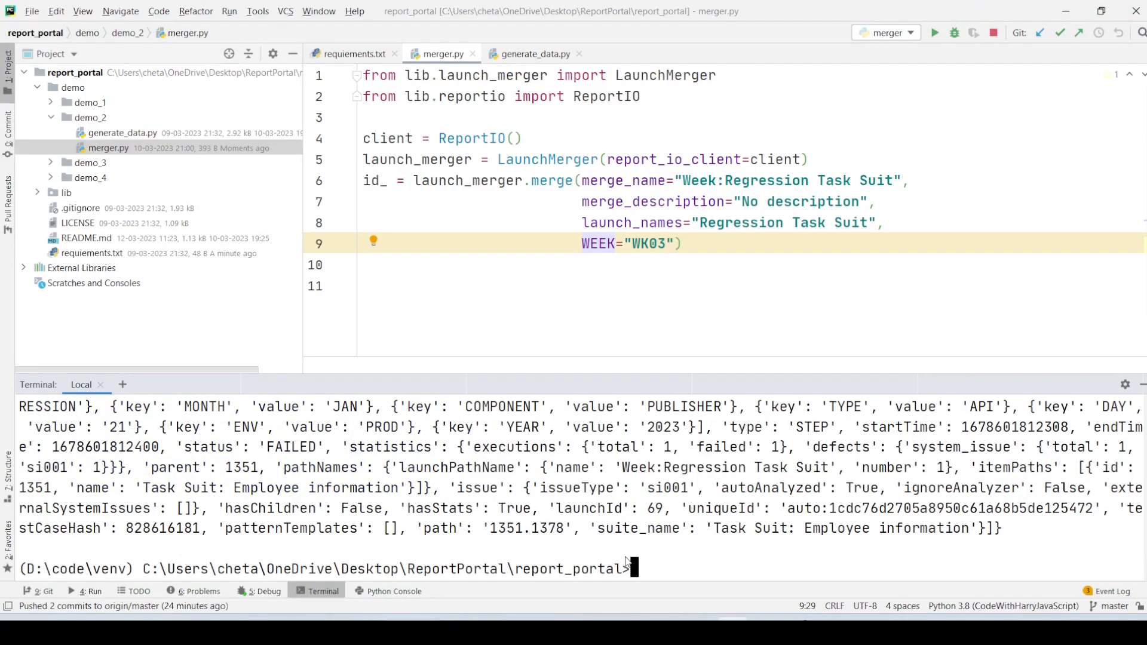
key(alt+Tab)
scroll(222, 208, up, 10)
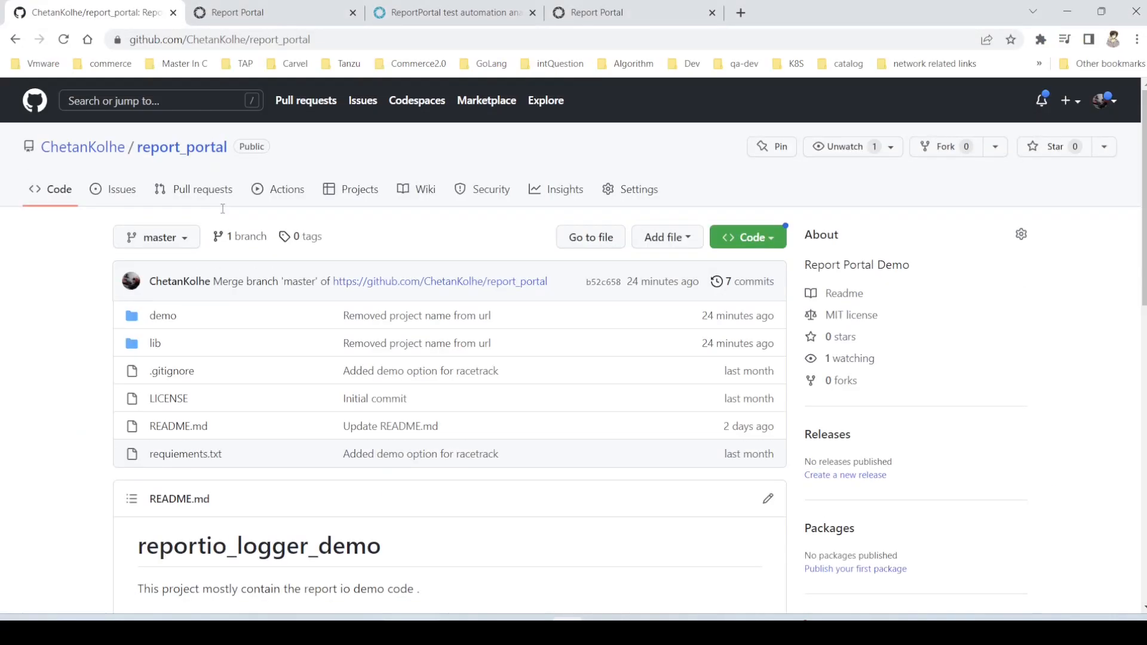
click(310, 6)
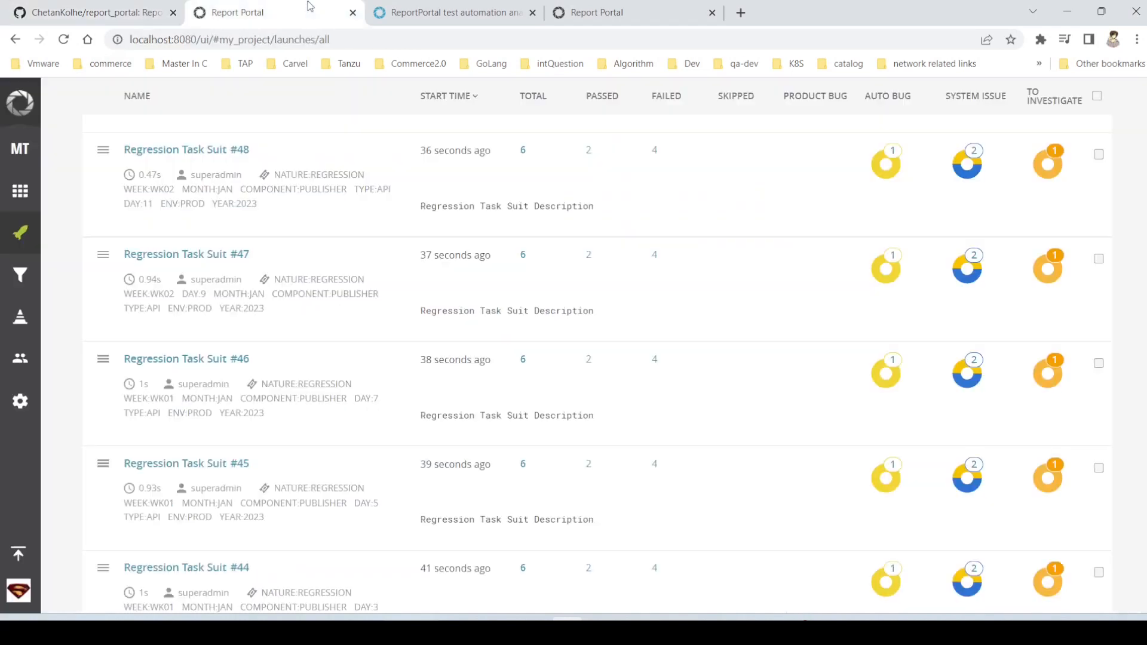
click(64, 39)
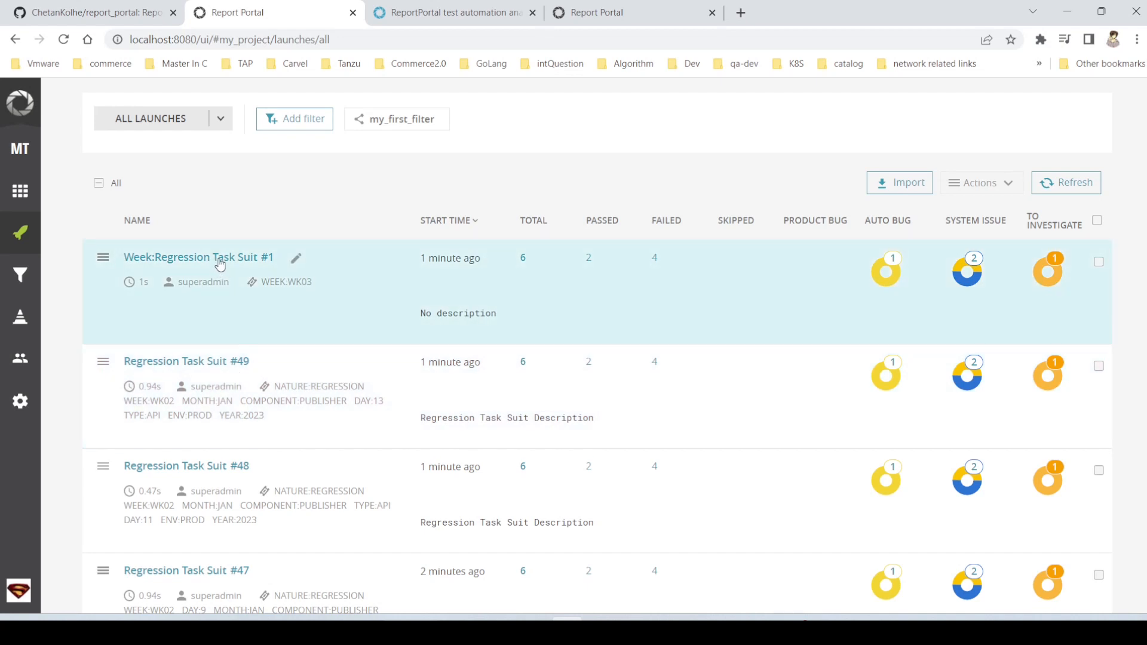
click(220, 260)
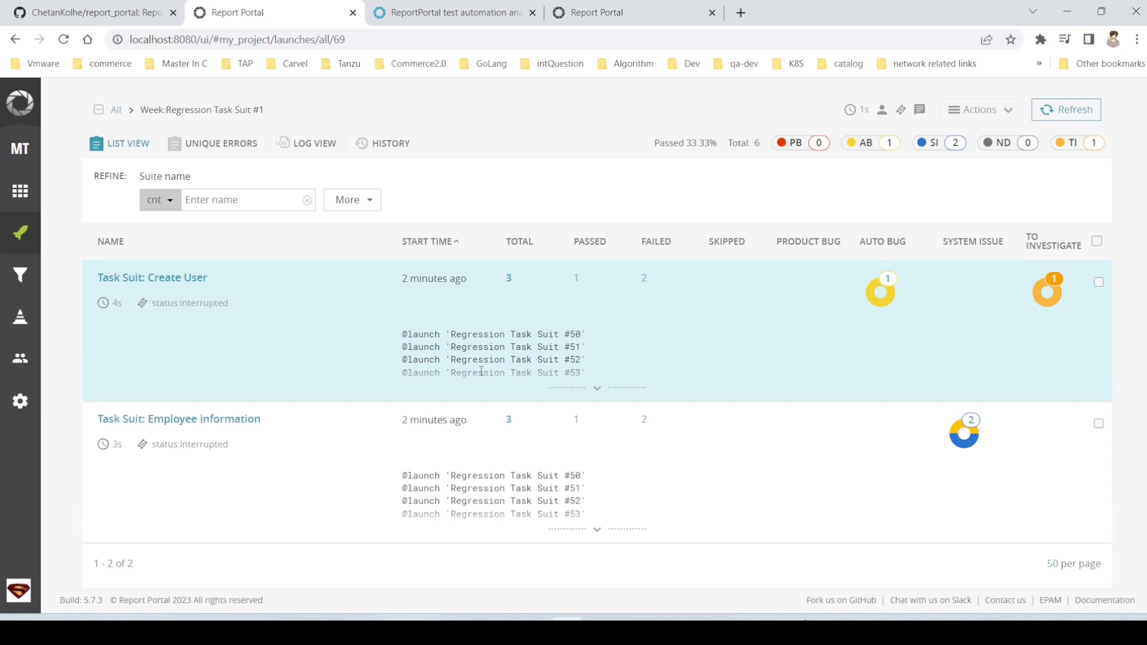
- Return to the list of all launches and review the defect types of the merged Week:Regression Task Suit launch
key(alt+Tab)
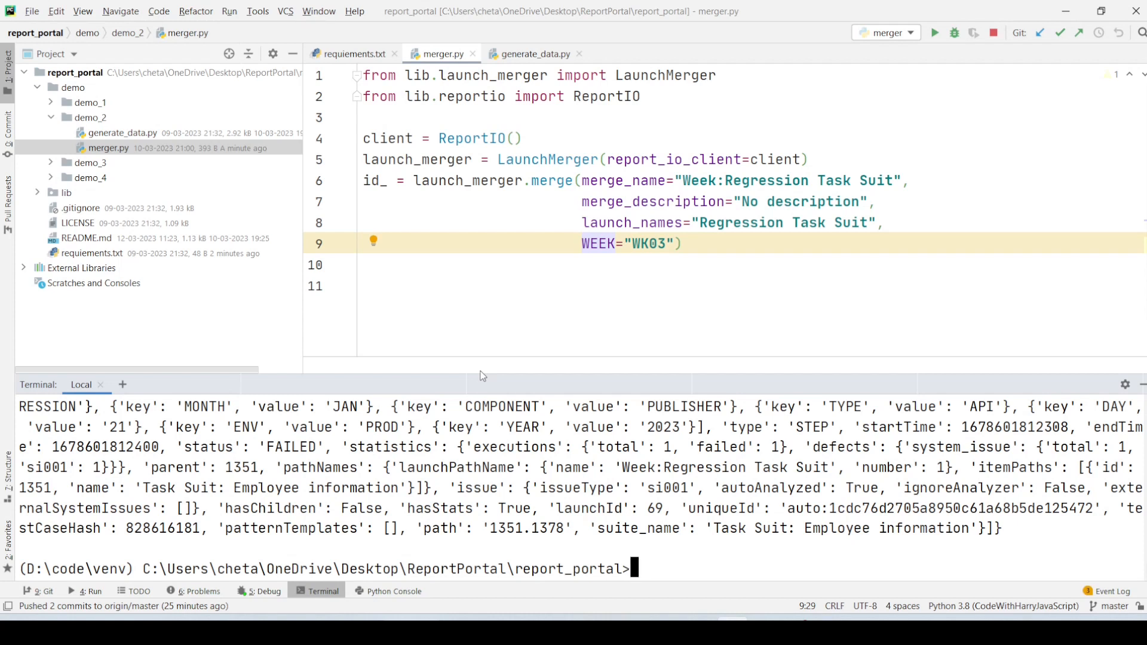
key(alt+Tab)
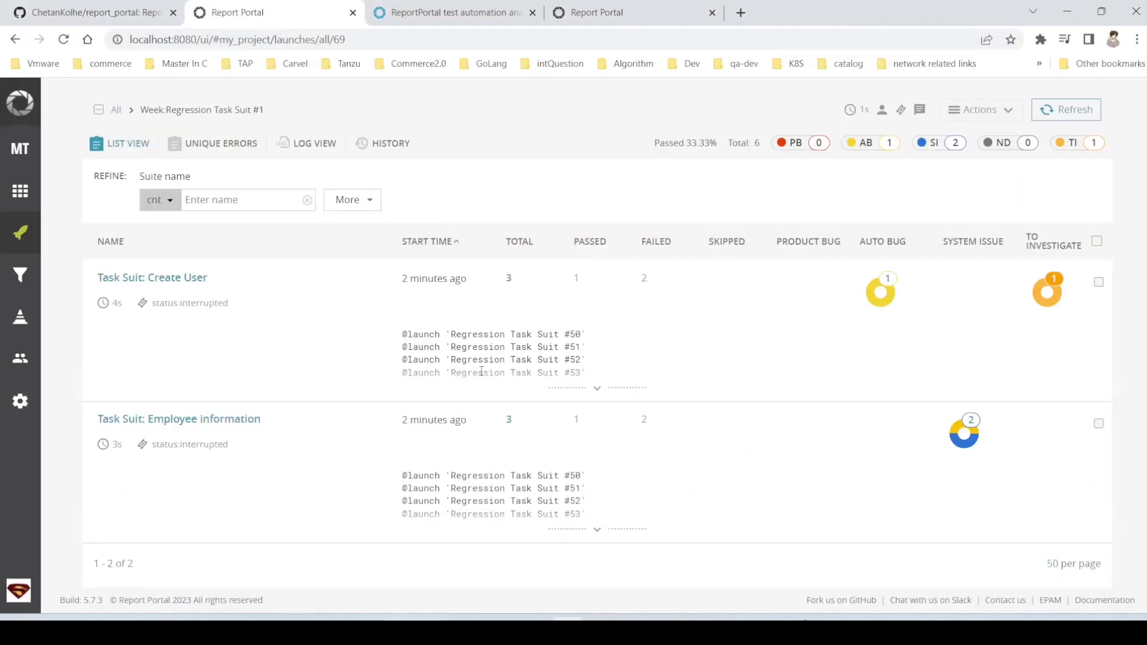
click(22, 234)
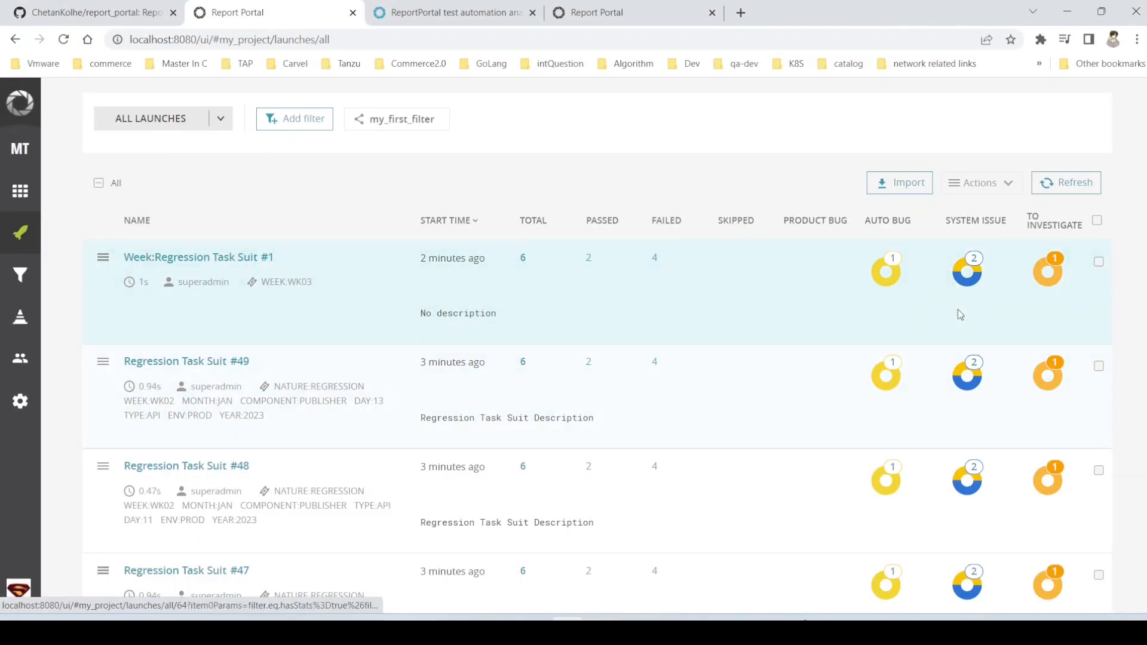
mouse_move(973, 279)
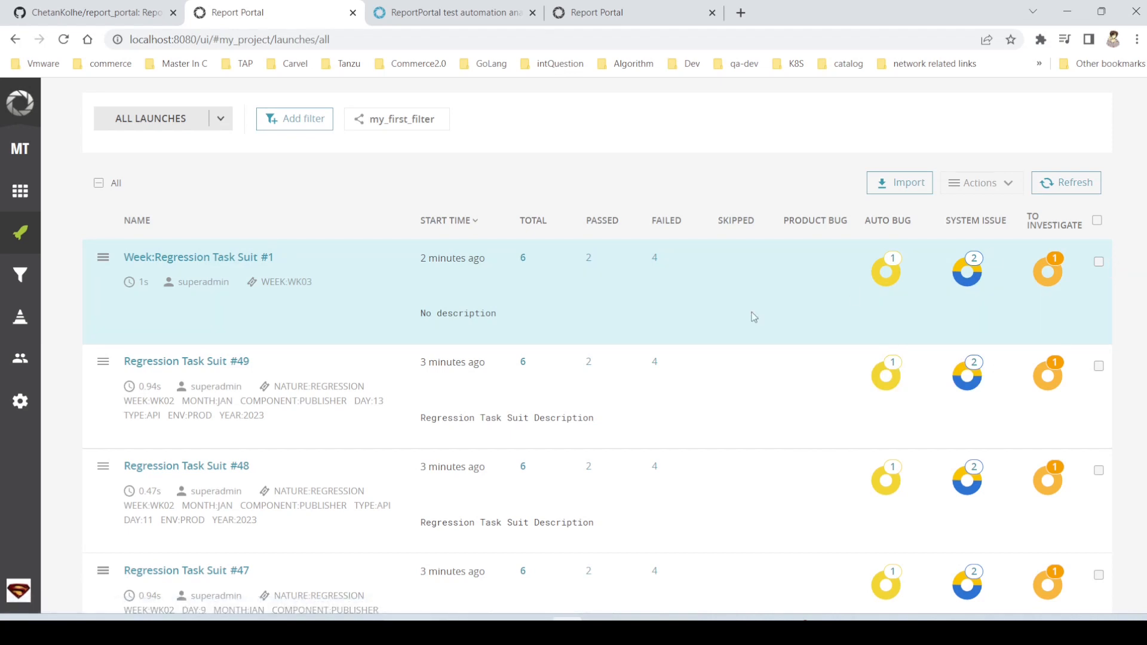
- Switch to PyCharm and expand the demo_3 and demo_4 folders in the project tree to view their test files
key(alt+Tab)
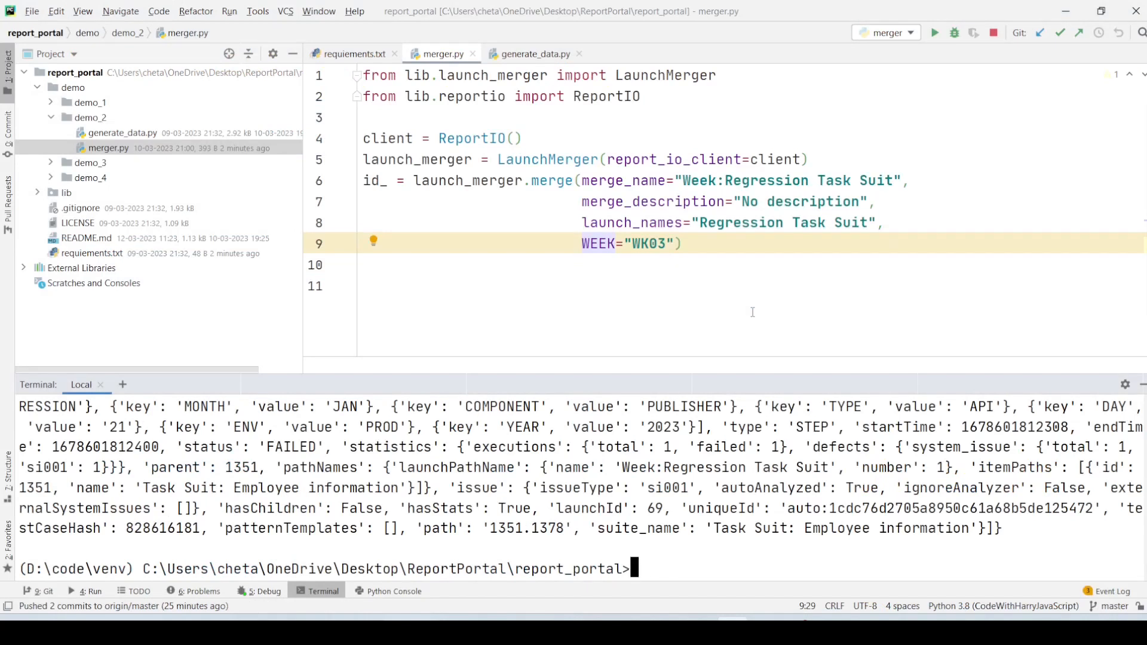
click(51, 162)
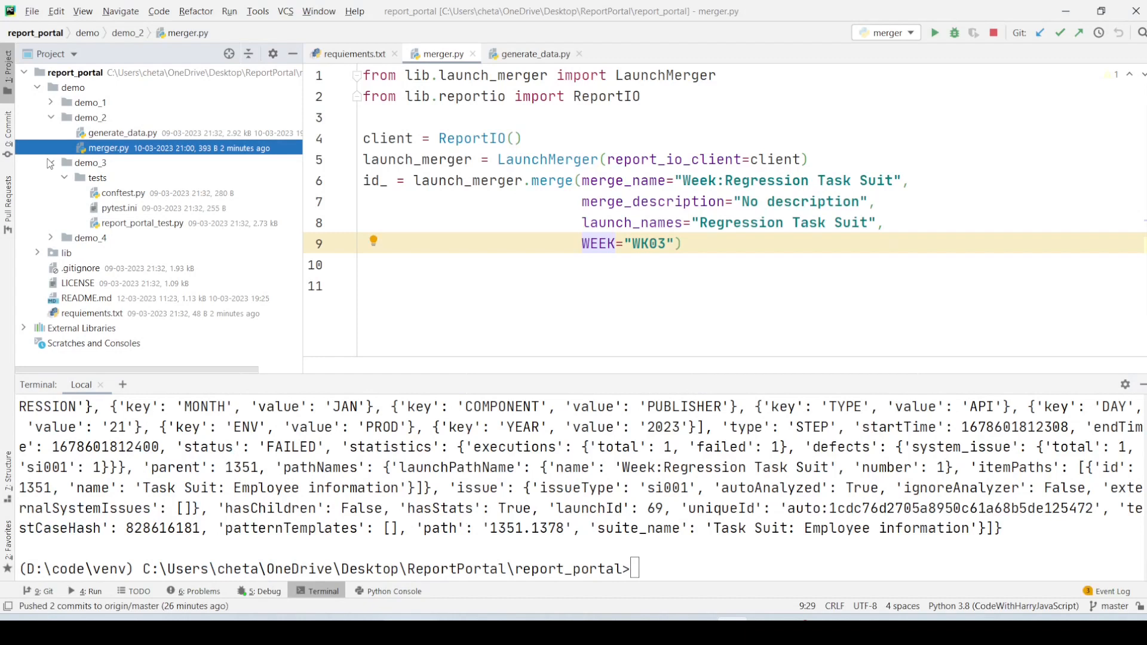
click(52, 238)
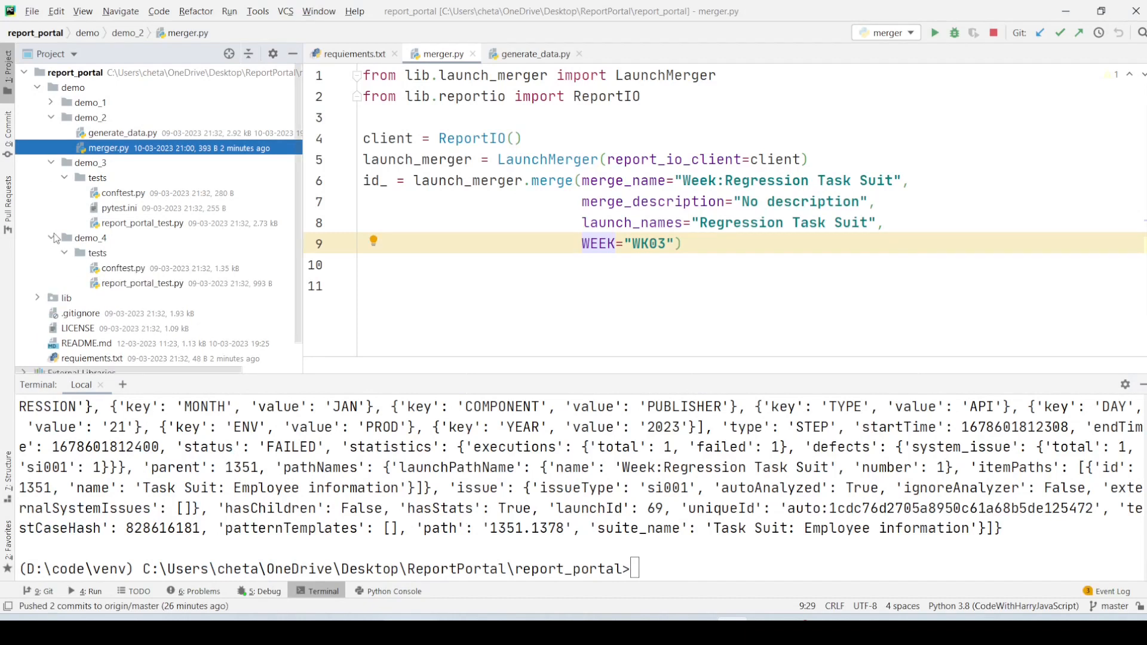
key(alt+Tab)
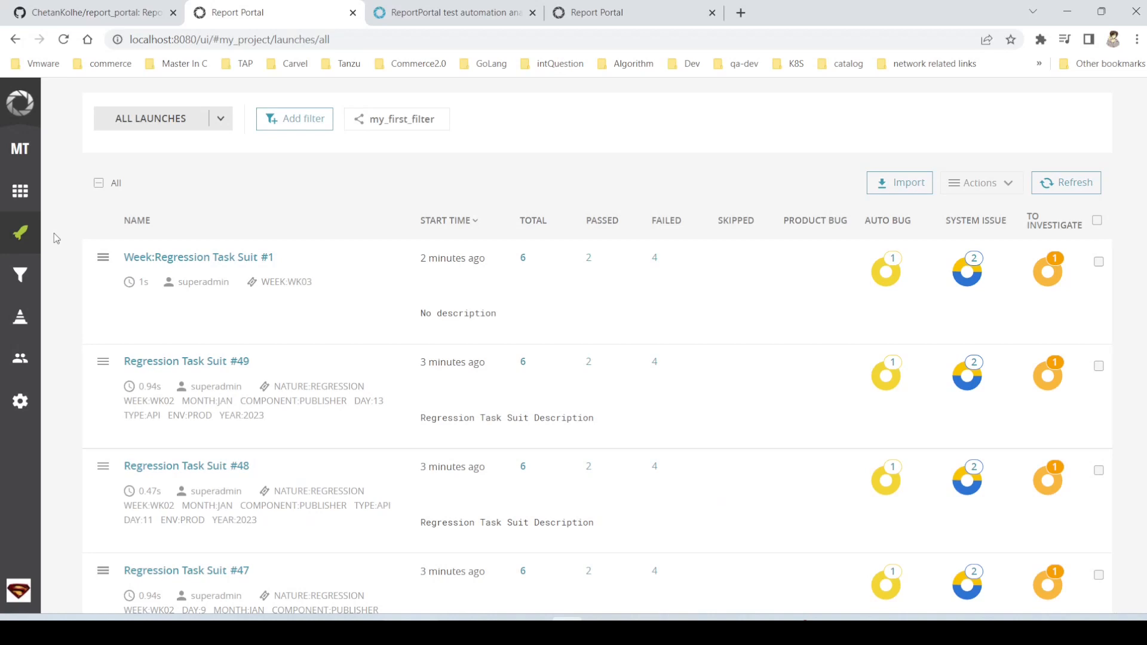
key(alt+Tab)
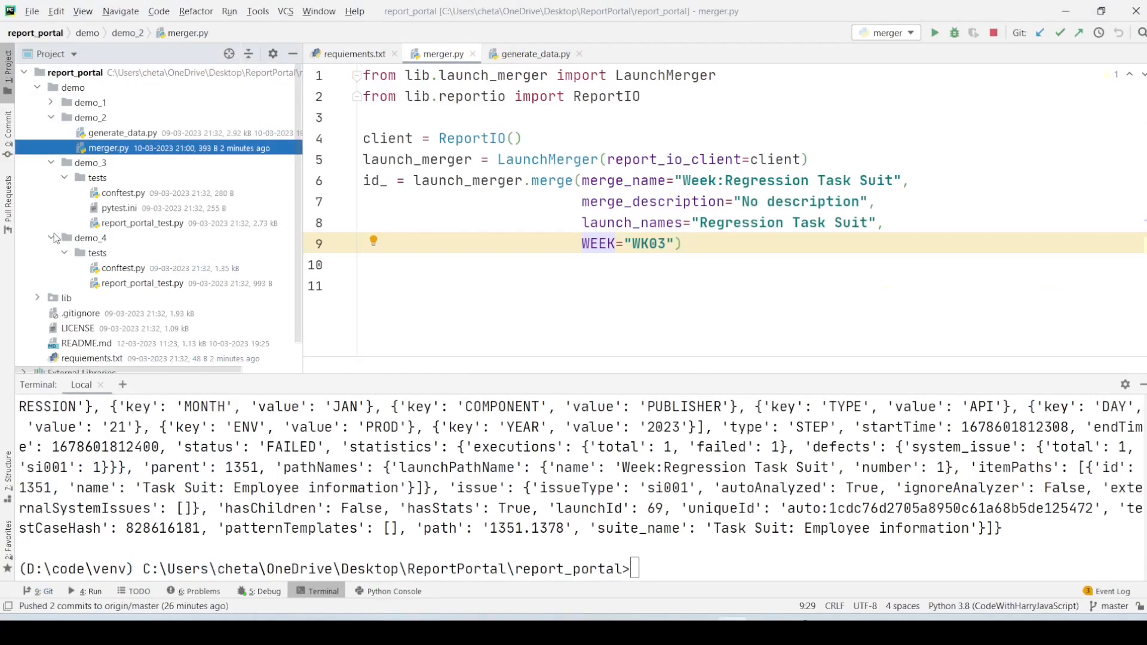
key(alt+Tab)
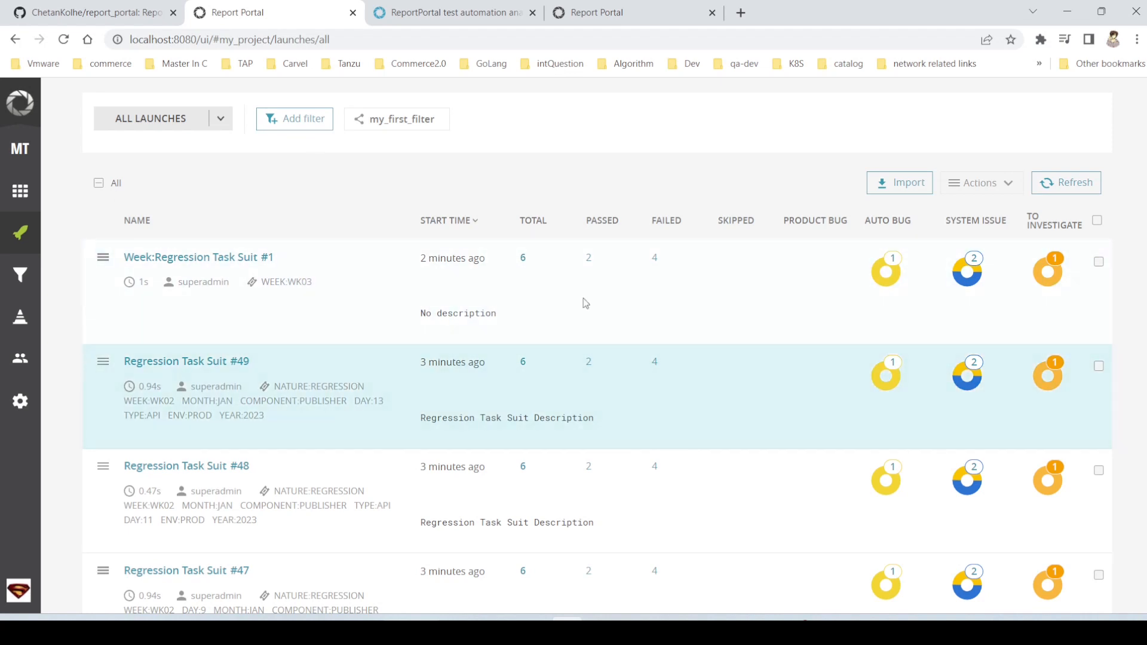
scroll(536, 293, down, 10)
scroll(537, 293, up, 8)
scroll(539, 297, up, 2)
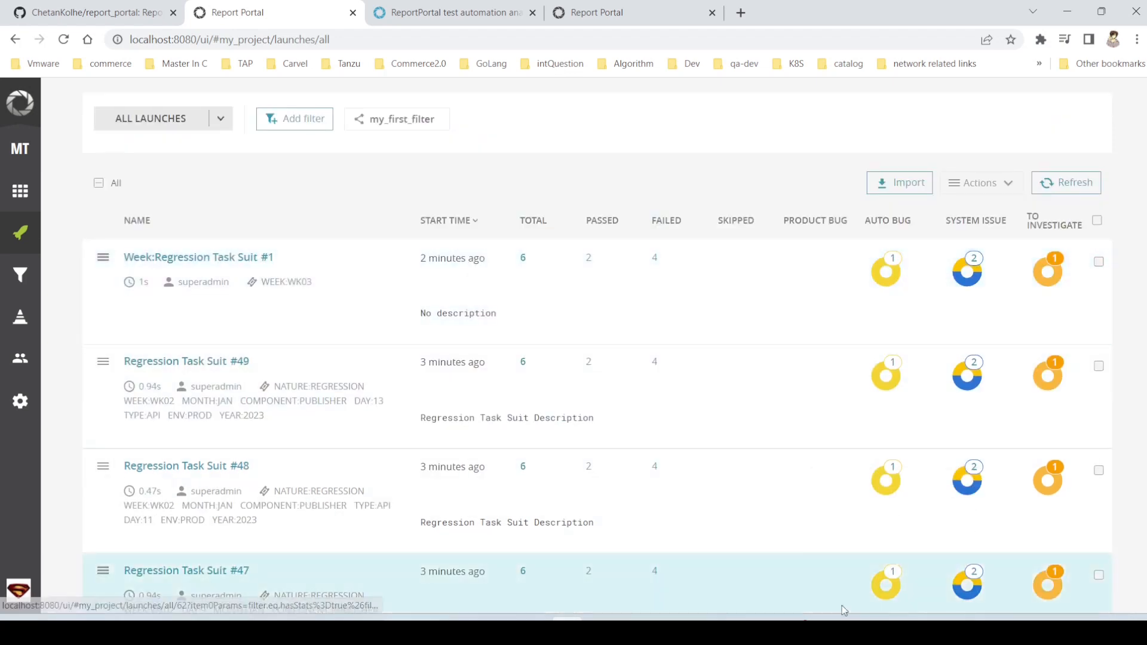
mouse_move(799, 630)
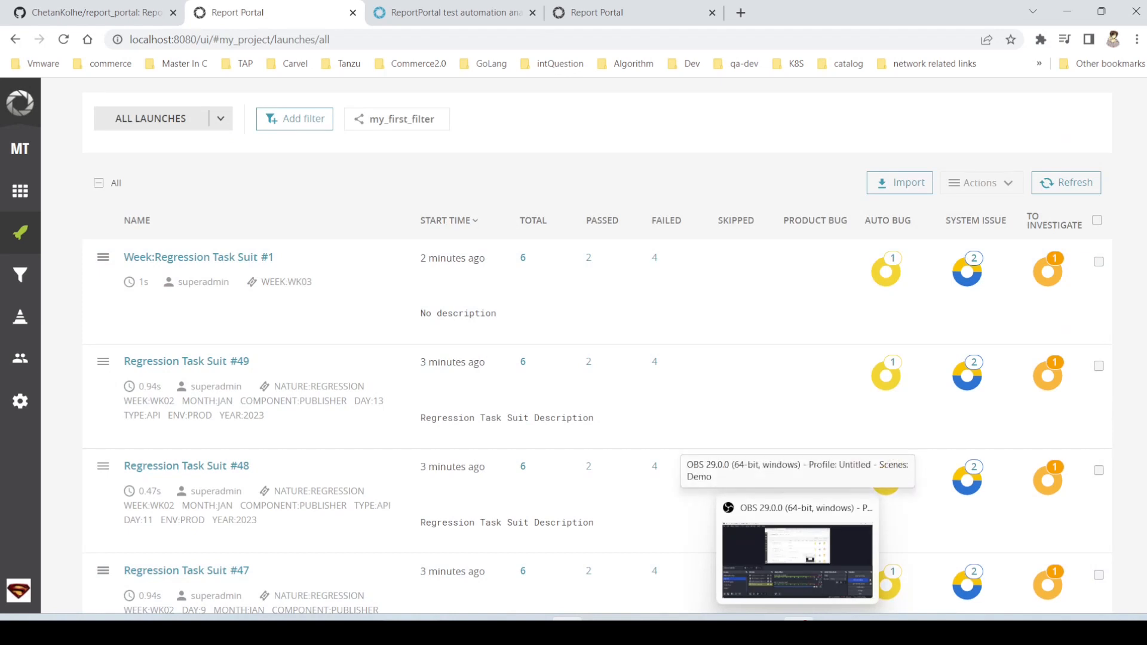
click(797, 562)
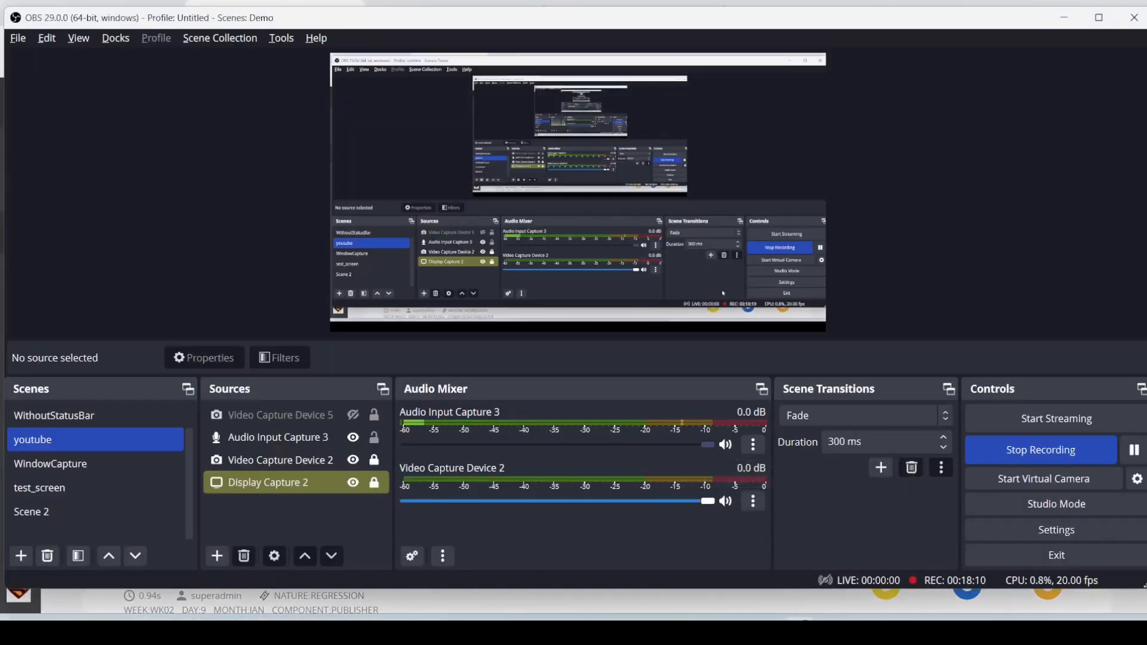